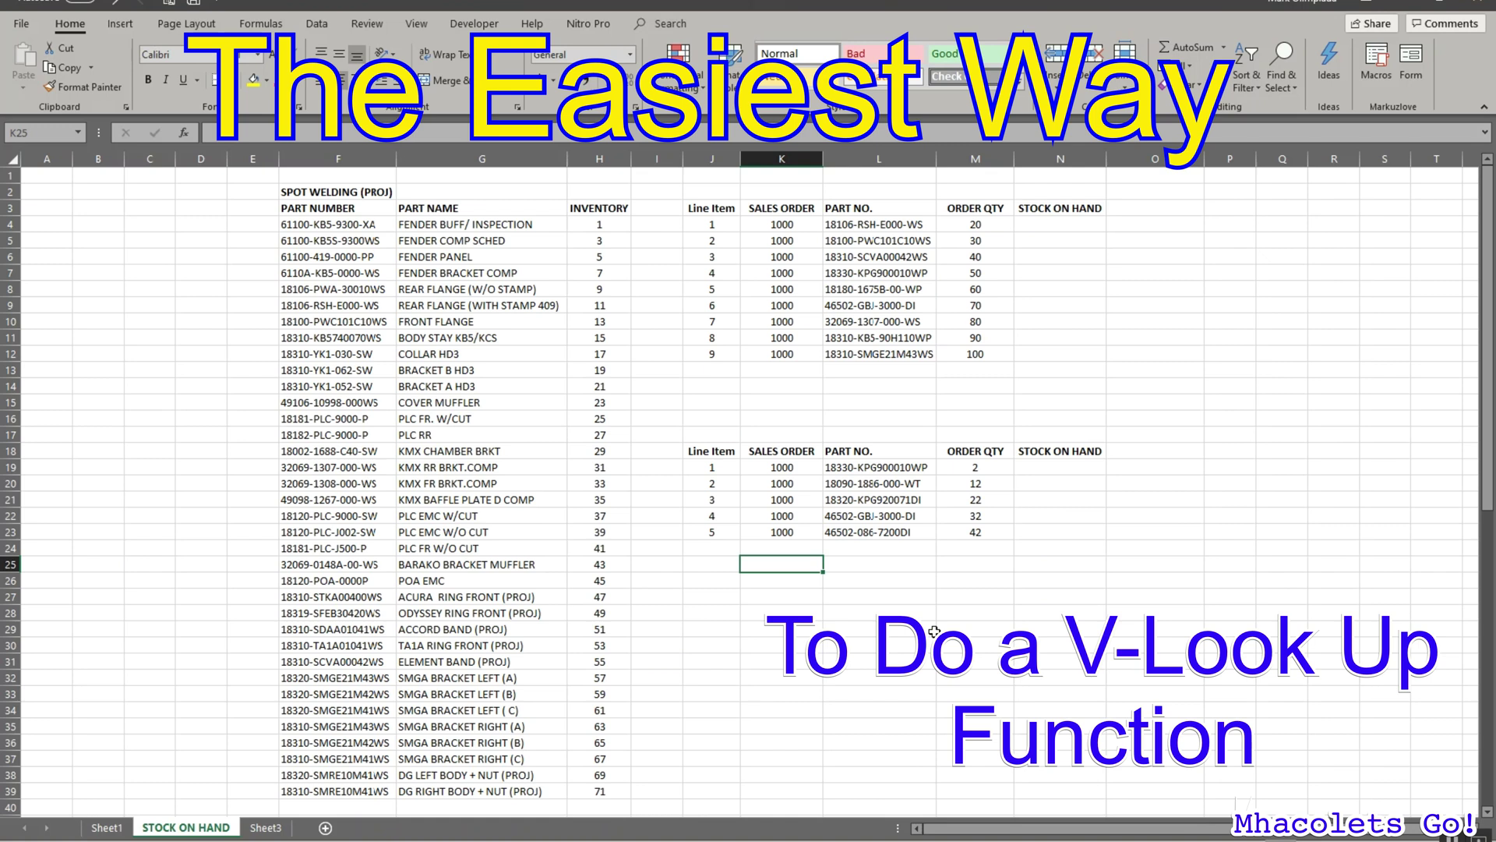
# Add the bold title INVENTORY in cell F1 above the spot welding parts list.
pyautogui.click(801, 626)
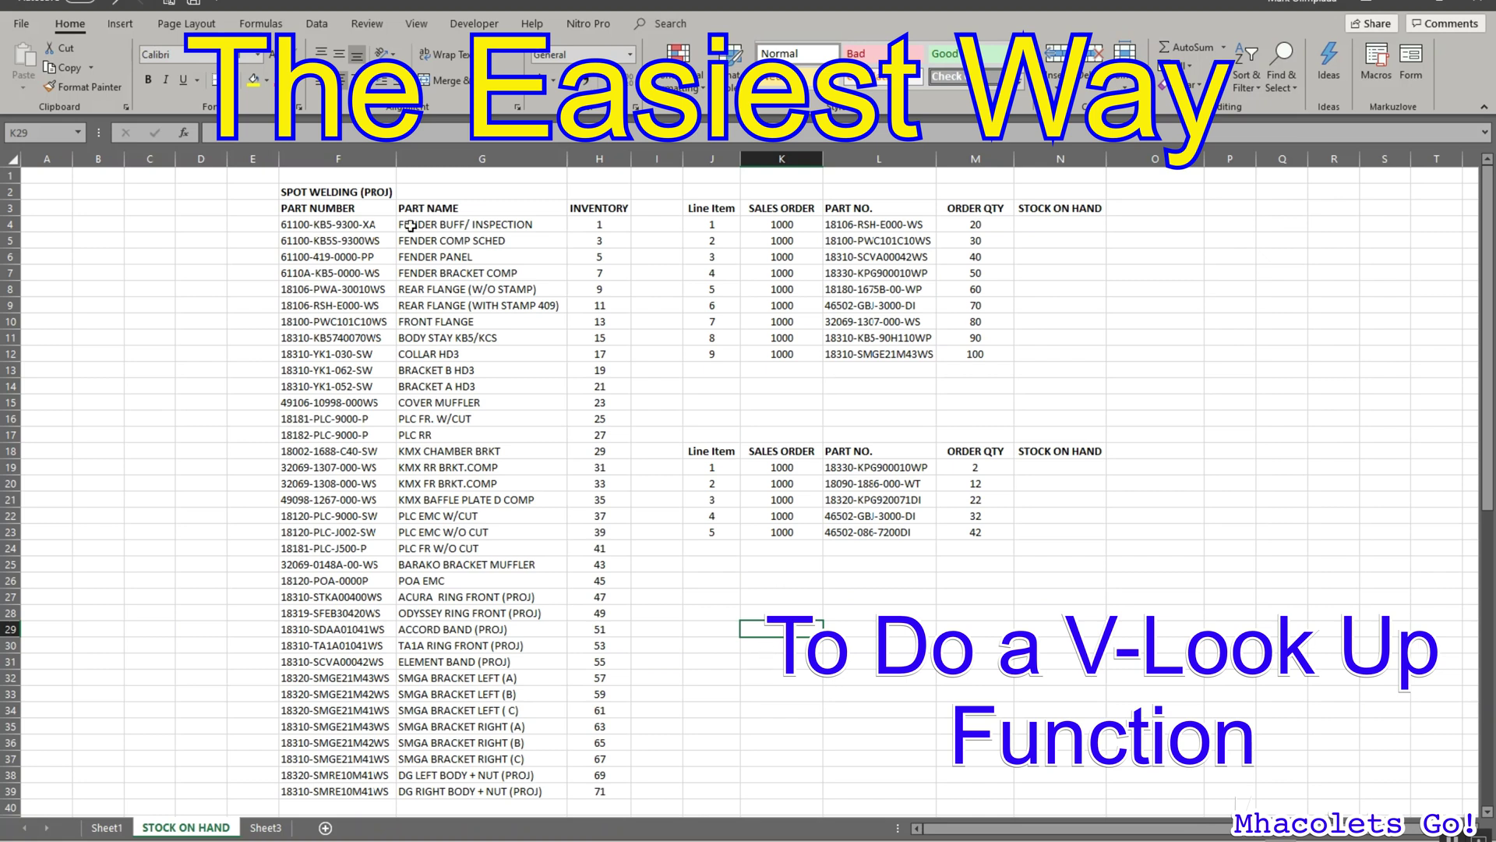
pyautogui.click(316, 159)
pyautogui.moveTo(316, 159); pyautogui.dragTo(616, 186)
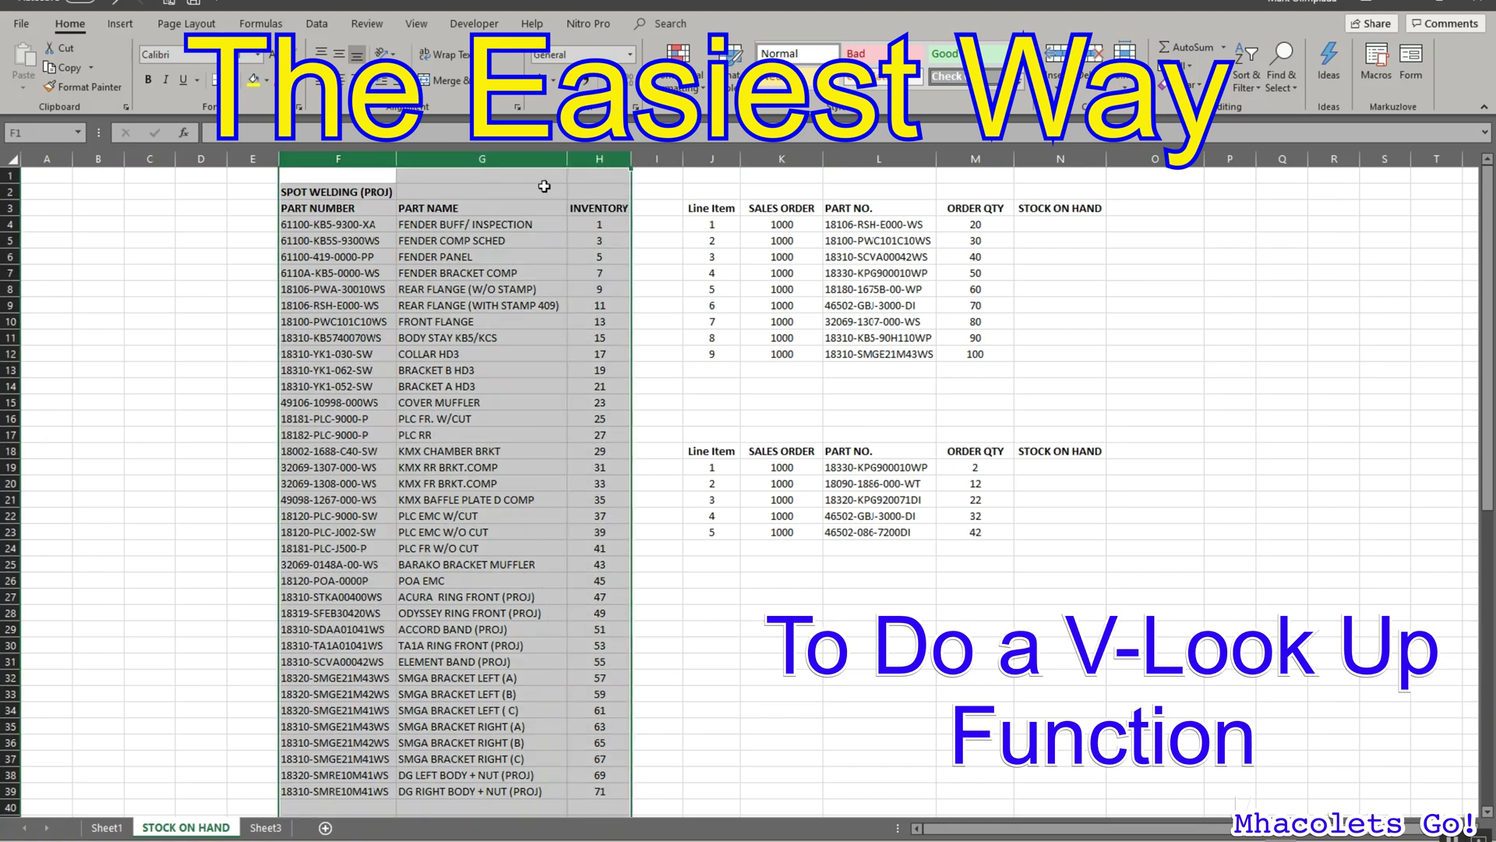
pyautogui.click(348, 173)
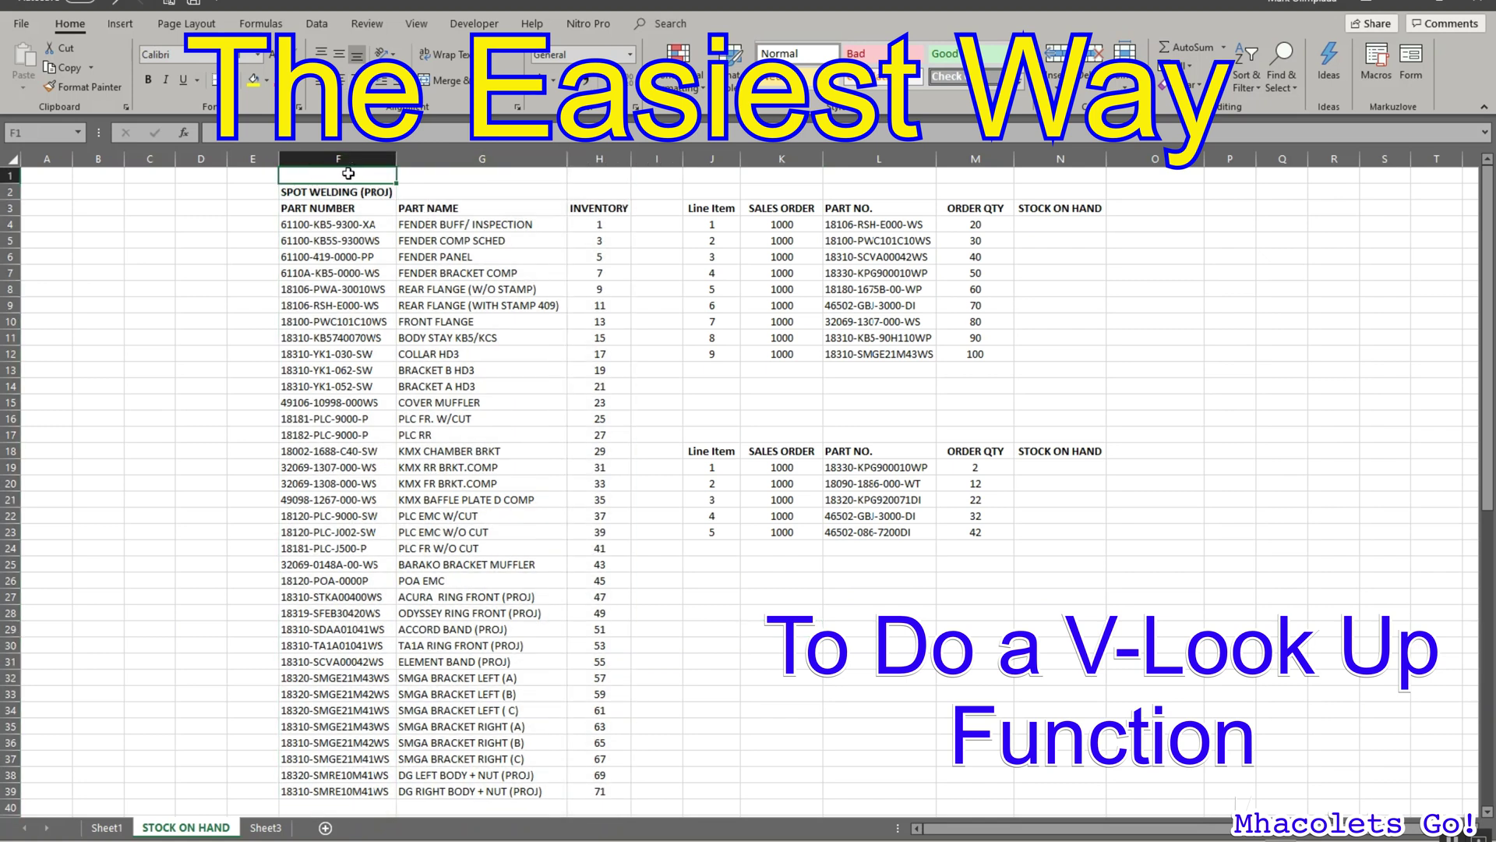
pyautogui.write('INVENTORY')
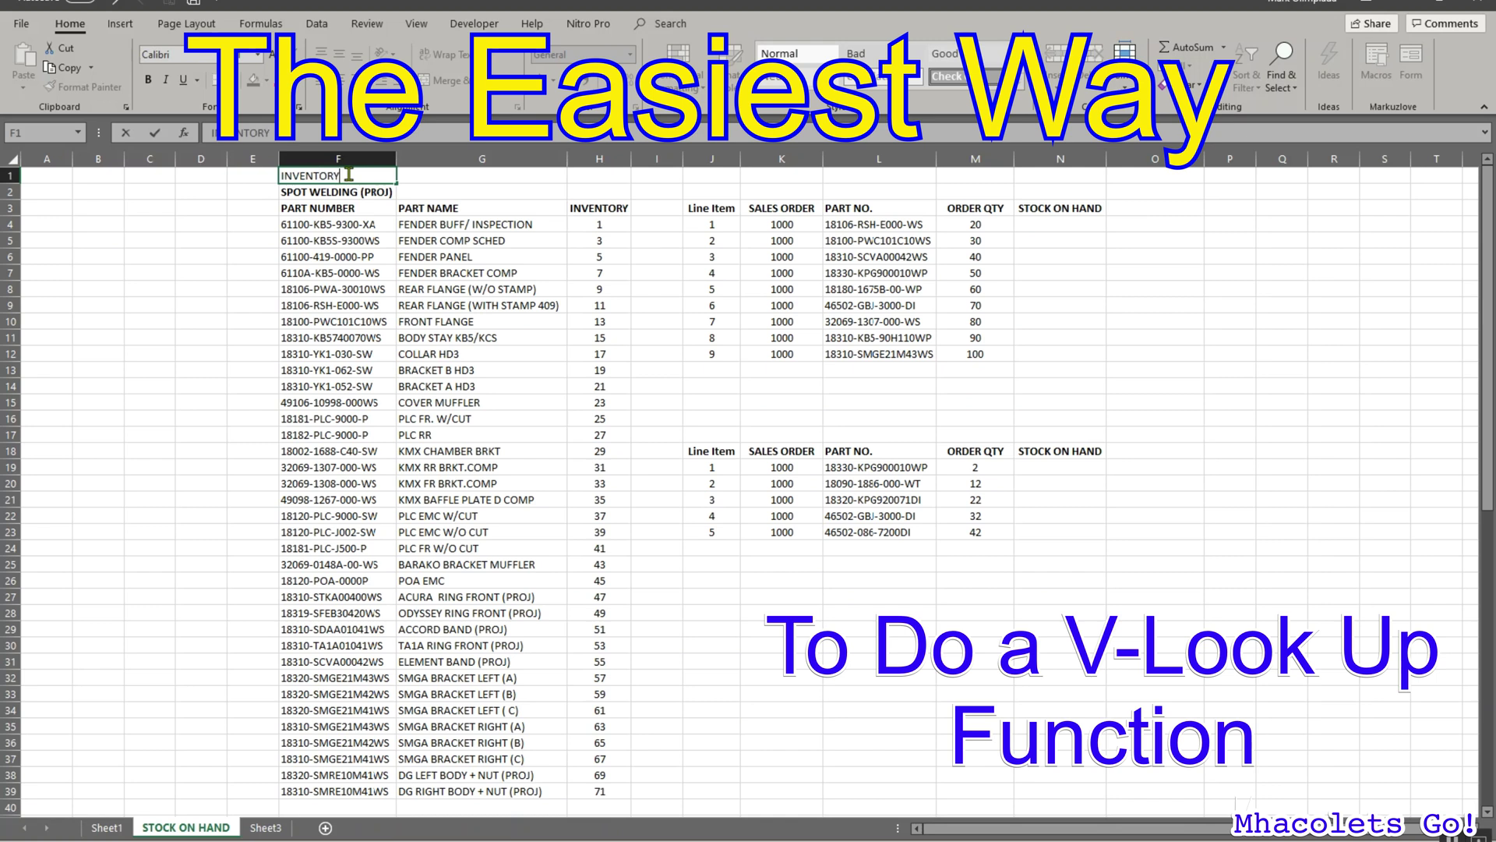
pyautogui.press('Return')
pyautogui.click(348, 173)
pyautogui.hotkey('ctrl', 'b')
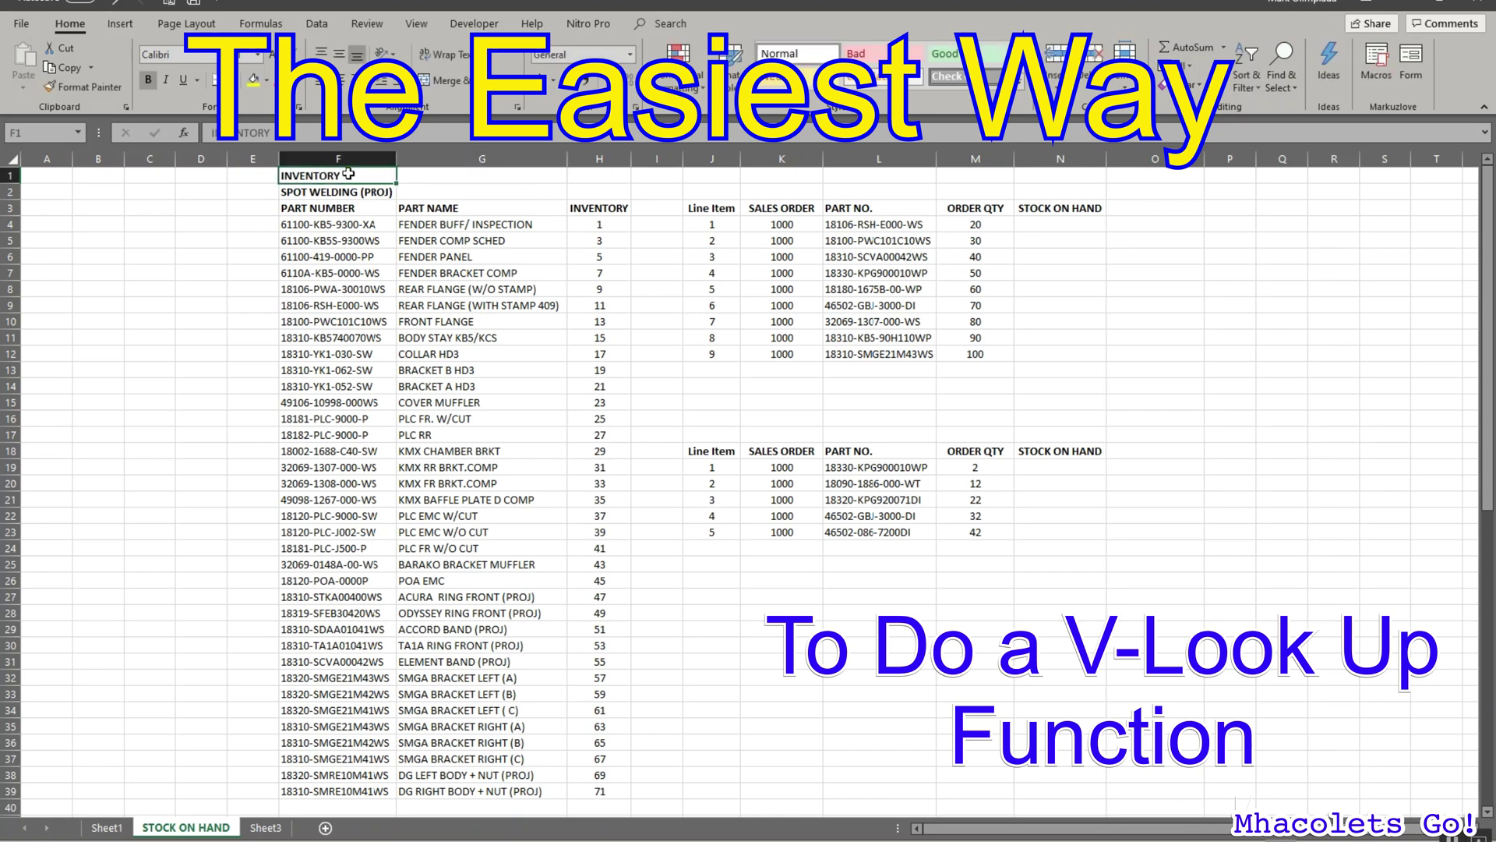
# Review the headings and contents of the two sales order tables in columns J to M and the inventory list in columns F to H.
pyautogui.press('Right')
pyautogui.press('Right')
pyautogui.press('Right')
pyautogui.press('Right')
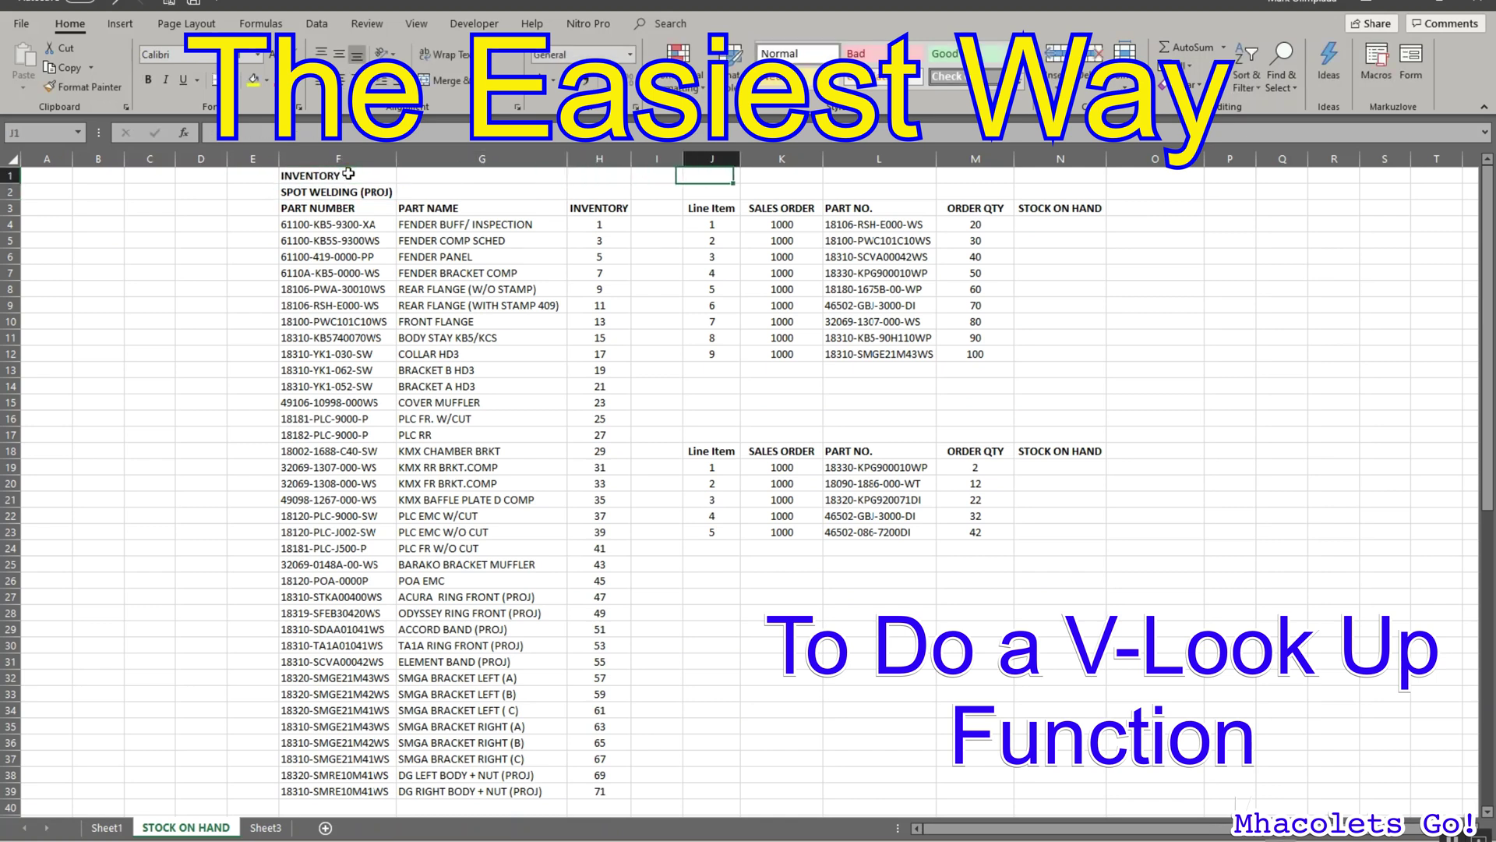
pyautogui.press('Down')
pyautogui.press('Down')
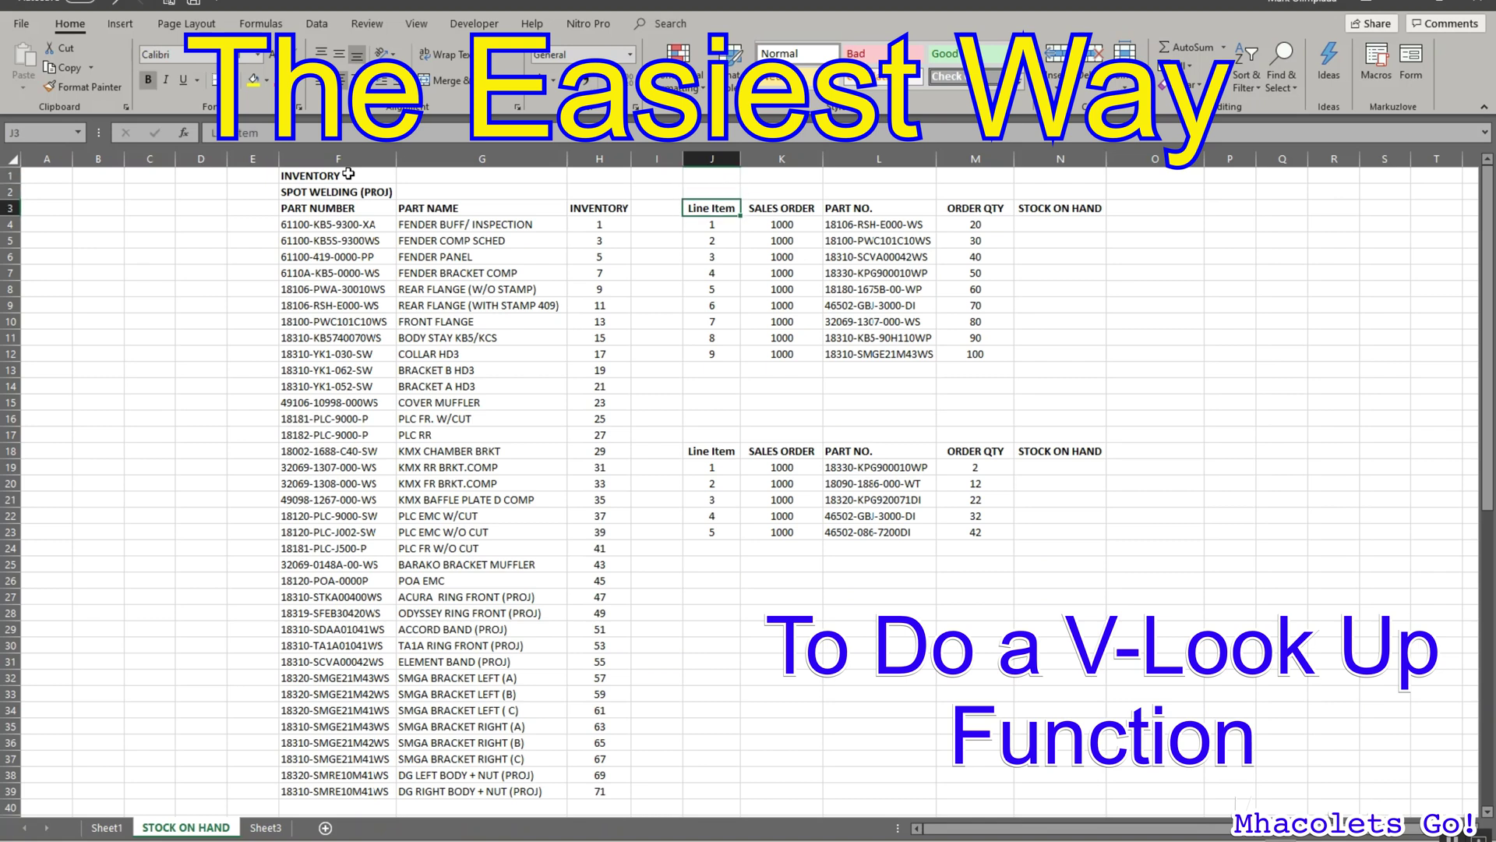
pyautogui.press('Right')
pyautogui.press('Right')
pyautogui.press('Left')
pyautogui.press('Left')
pyautogui.press('Right')
pyautogui.press('Left')
pyautogui.hotkey('shift', 'Down')
pyautogui.hotkey('shift', 'Down')
pyautogui.hotkey('shift', 'Down')
pyautogui.hotkey('shift', 'Down')
pyautogui.hotkey('shift', 'Down')
pyautogui.hotkey('shift', 'Down')
pyautogui.hotkey('shift', 'Down')
pyautogui.hotkey('shift', 'Down')
pyautogui.hotkey('shift', 'Down')
pyautogui.hotkey('shift', 'Down')
pyautogui.hotkey('shift', 'Down')
pyautogui.hotkey('shift', 'Down')
pyautogui.hotkey('shift', 'Down')
pyautogui.hotkey('shift', 'Down')
pyautogui.hotkey('shift', 'Down')
pyautogui.hotkey('shift', 'Down')
pyautogui.hotkey('shift', 'Down')
pyautogui.hotkey('shift', 'Down')
pyautogui.hotkey('shift', 'Down')
pyautogui.hotkey('shift', 'Down')
pyautogui.hotkey('shift', 'Down')
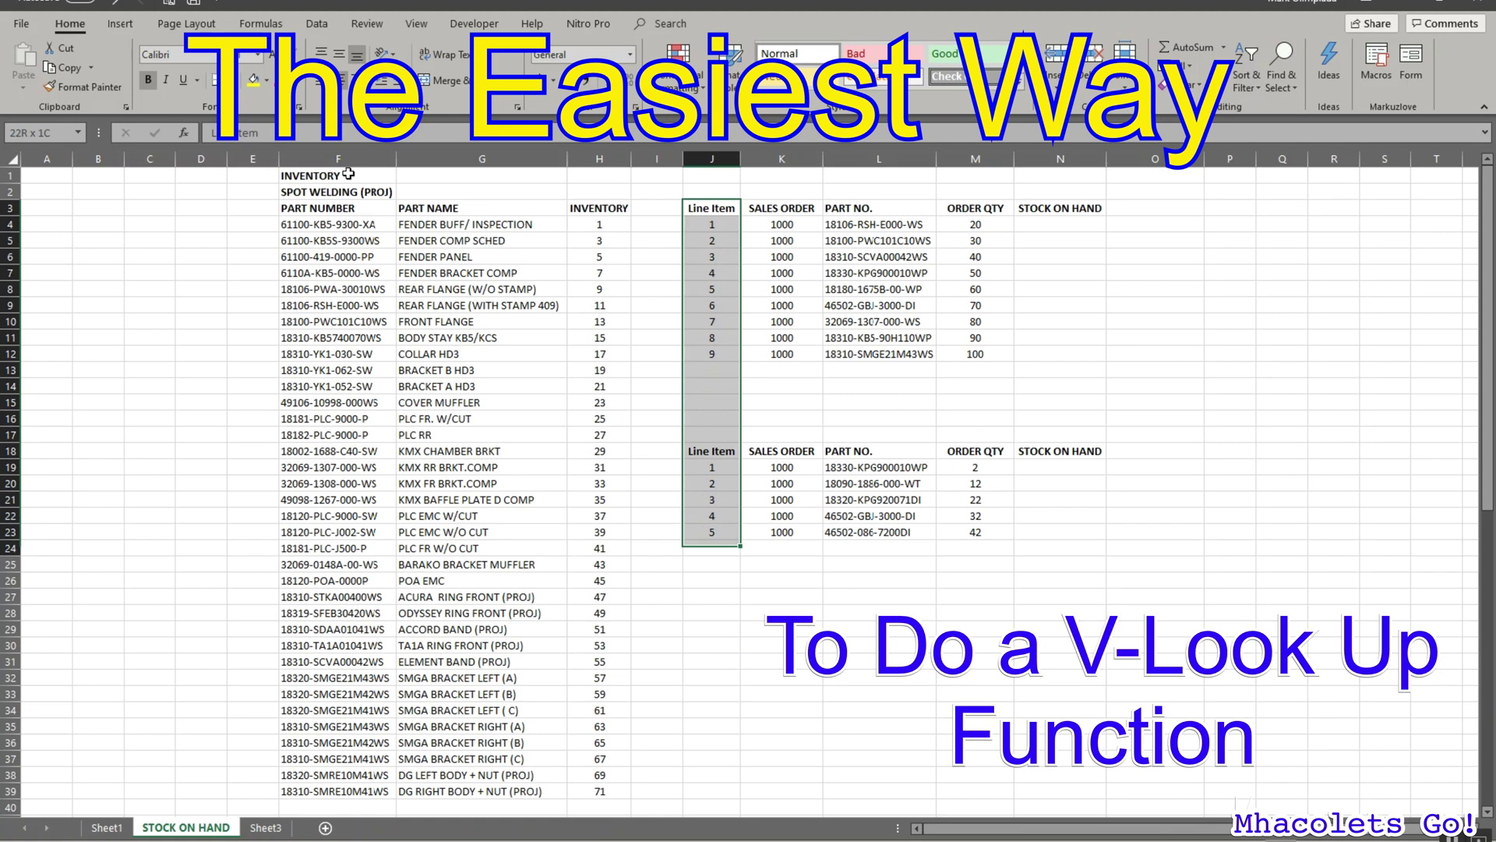
pyautogui.hotkey('shift', 'Right')
pyautogui.hotkey('shift', 'Right')
pyautogui.hotkey('shift', 'Right')
pyautogui.hotkey('shift', 'Right')
pyautogui.hotkey('shift', 'Left')
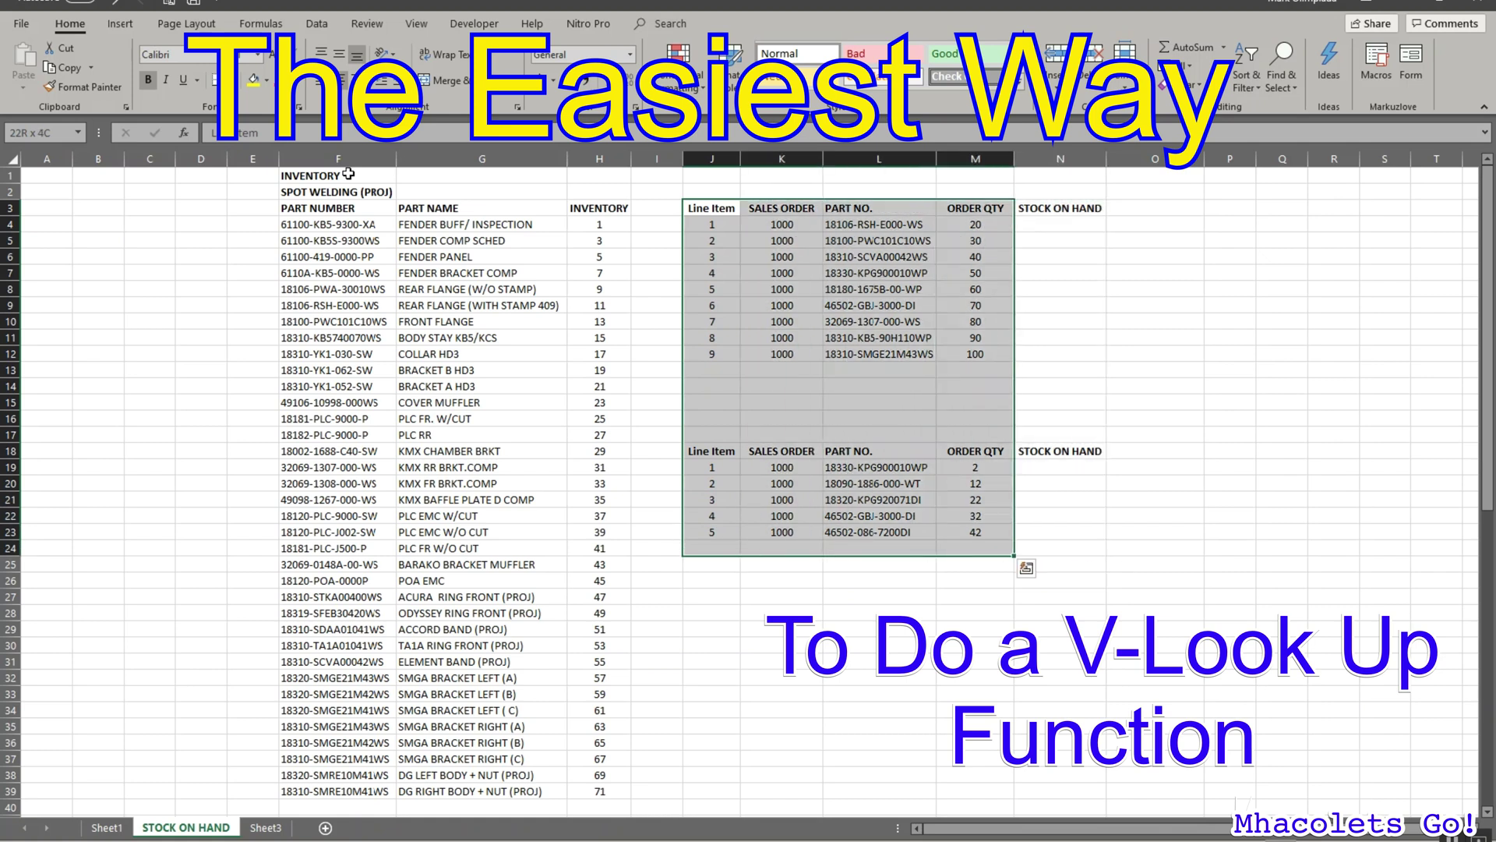
pyautogui.press('Right')
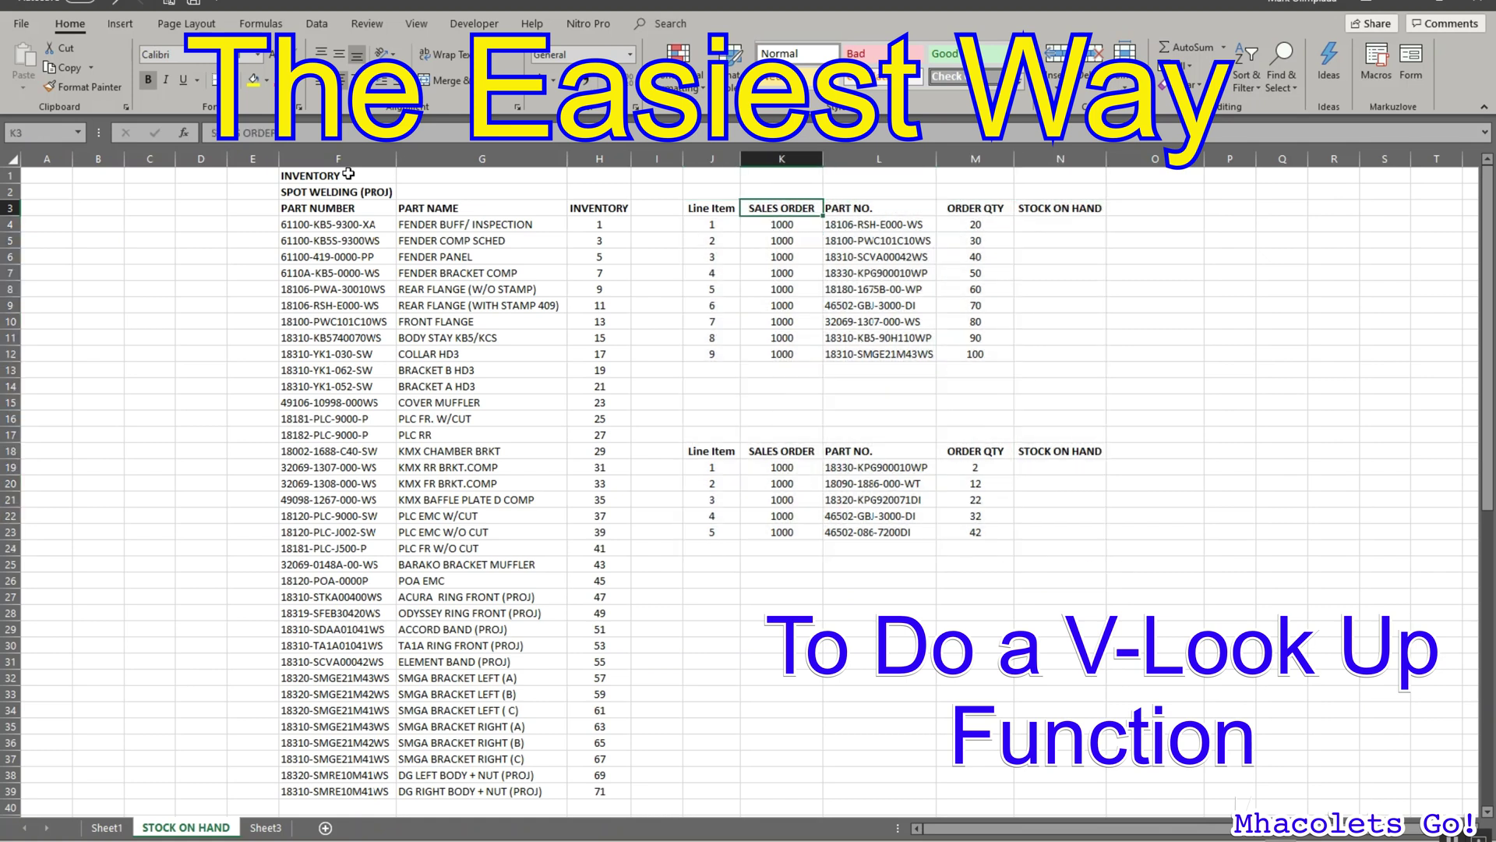
pyautogui.press('Right')
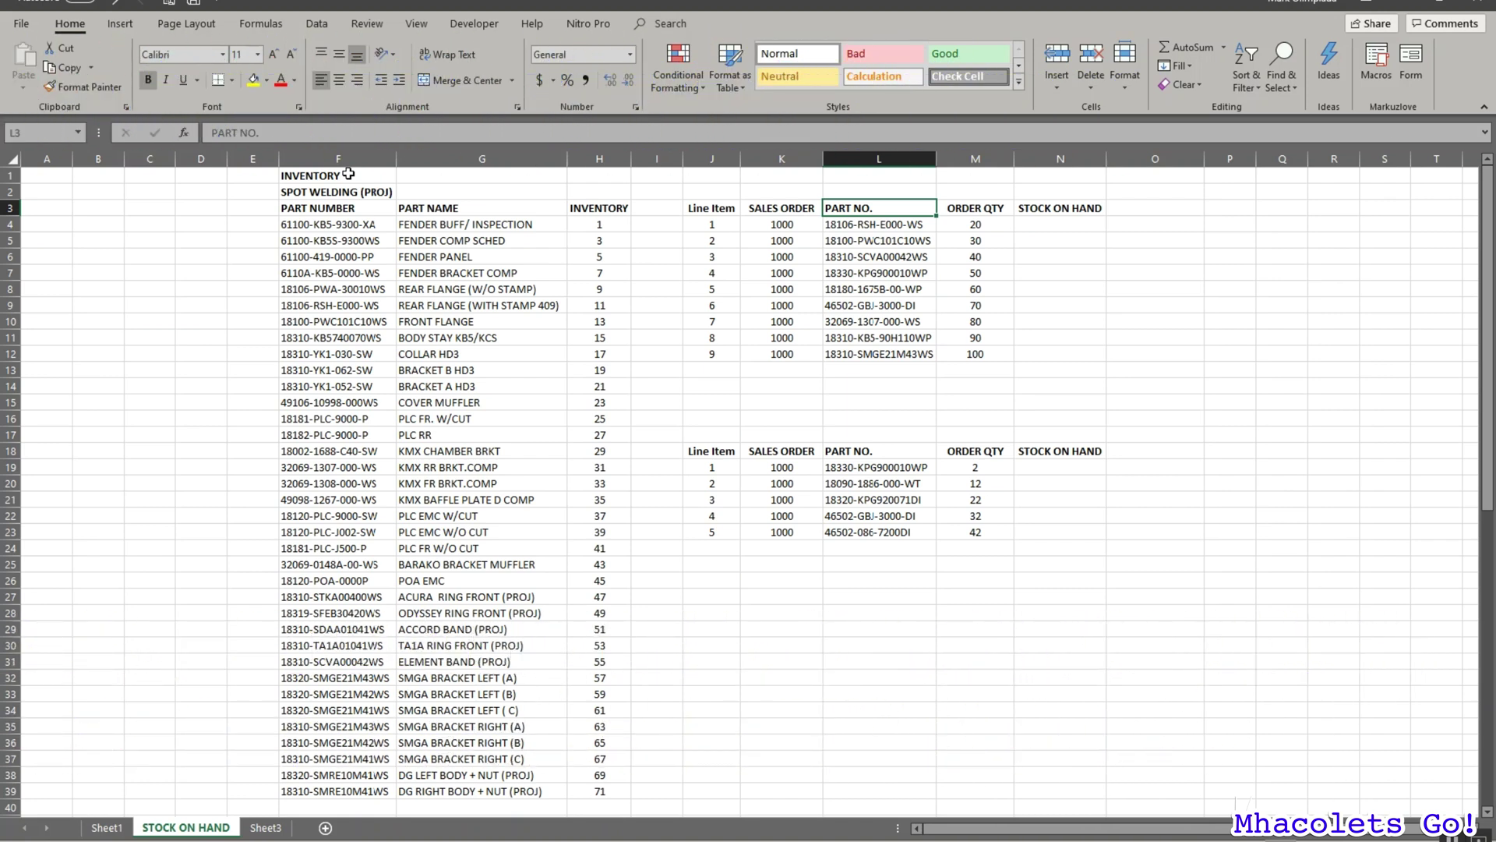
pyautogui.press('Right')
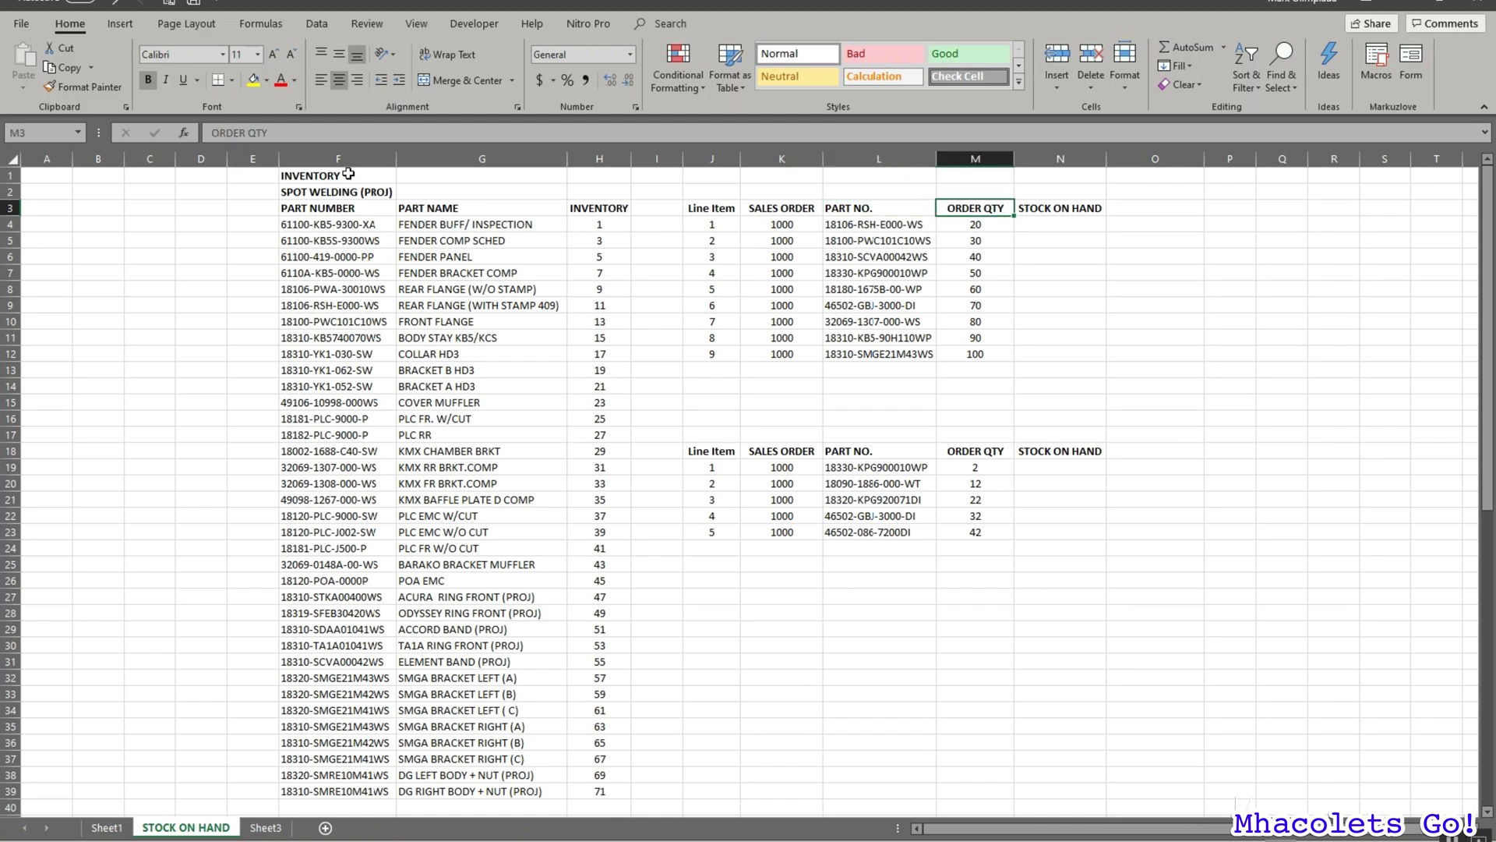
pyautogui.click(874, 223)
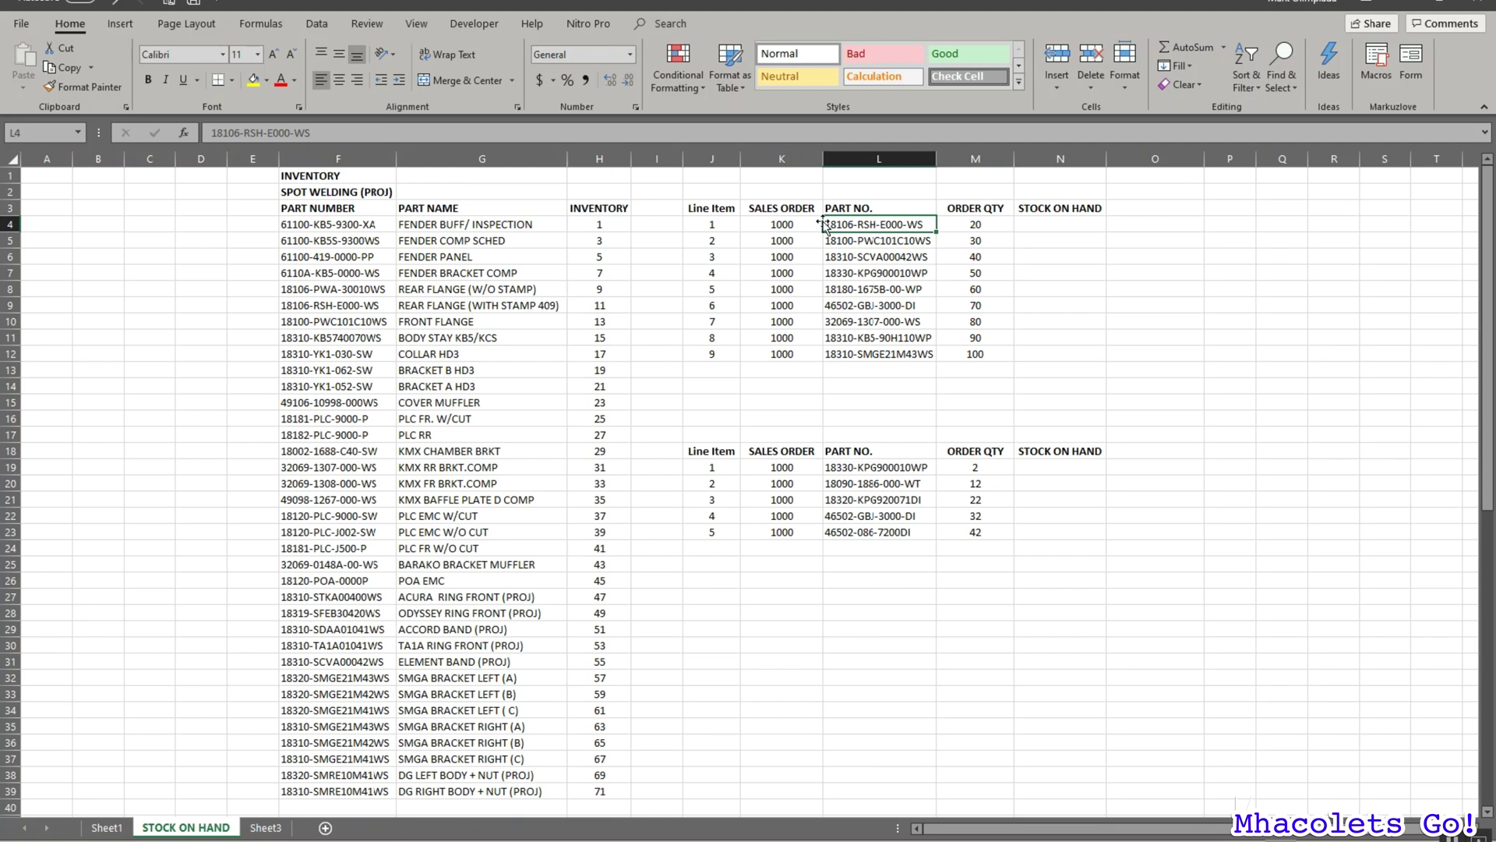
pyautogui.click(315, 159)
pyautogui.moveTo(315, 159); pyautogui.dragTo(620, 187)
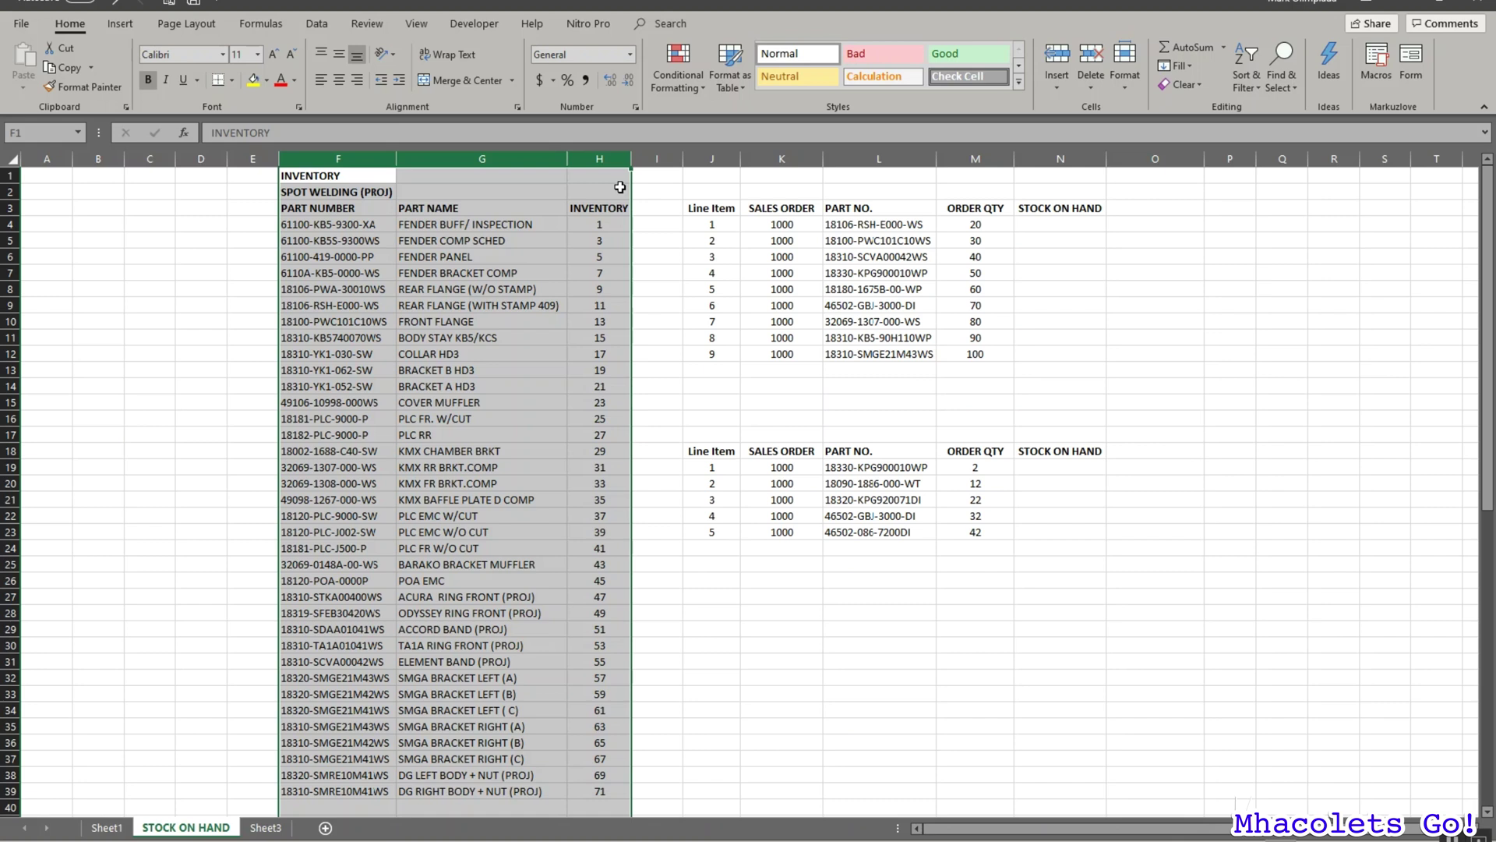
pyautogui.click(1208, 274)
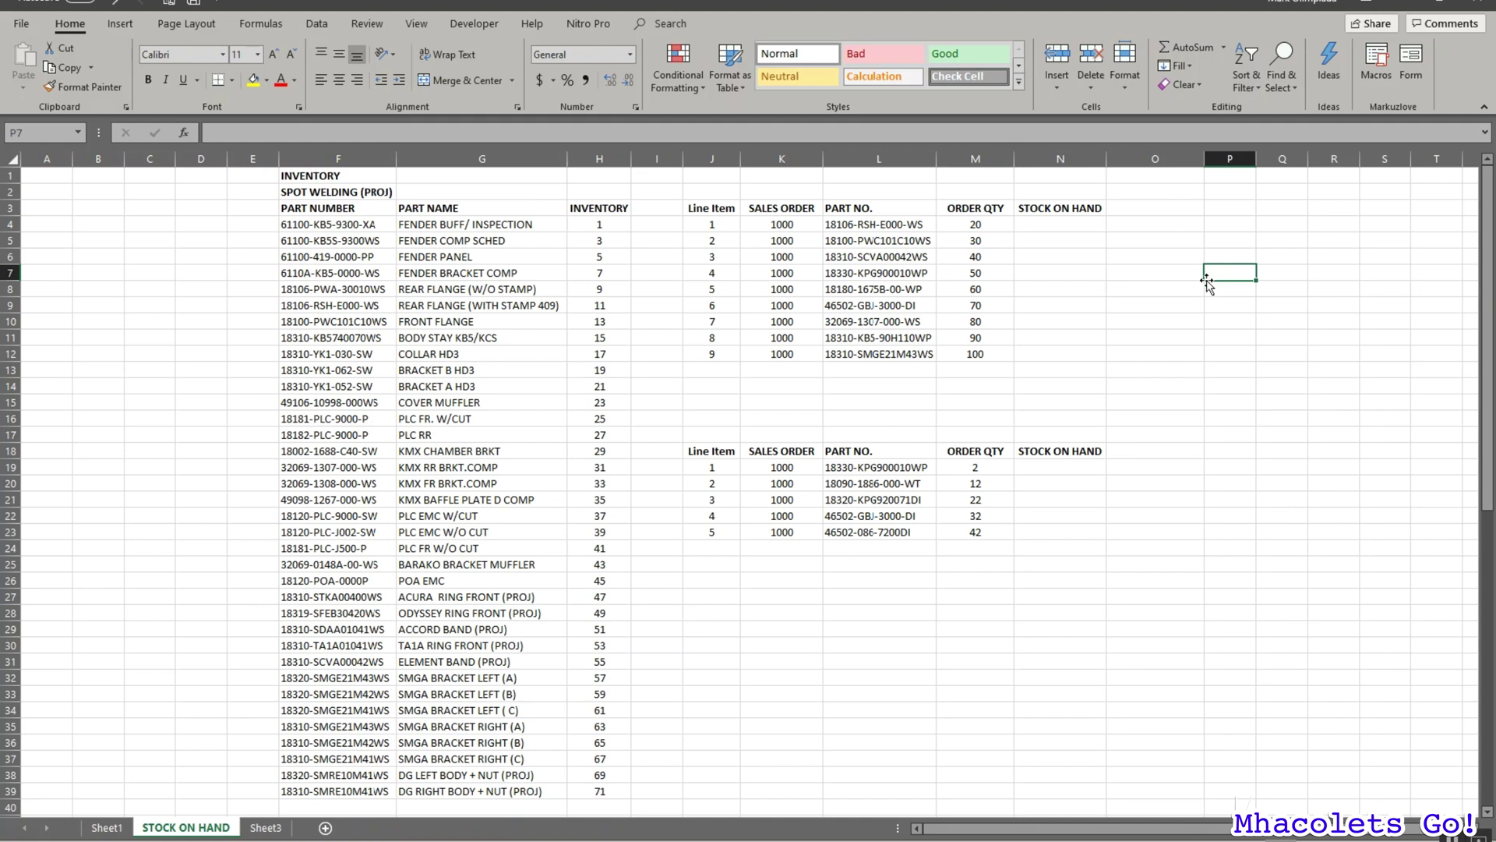
# Enter =VLOOKUP(L4,F:F,1,FALSE) in cell O4 to check the first ordered part number against the inventory, and autofit column O.
pyautogui.click(1149, 212)
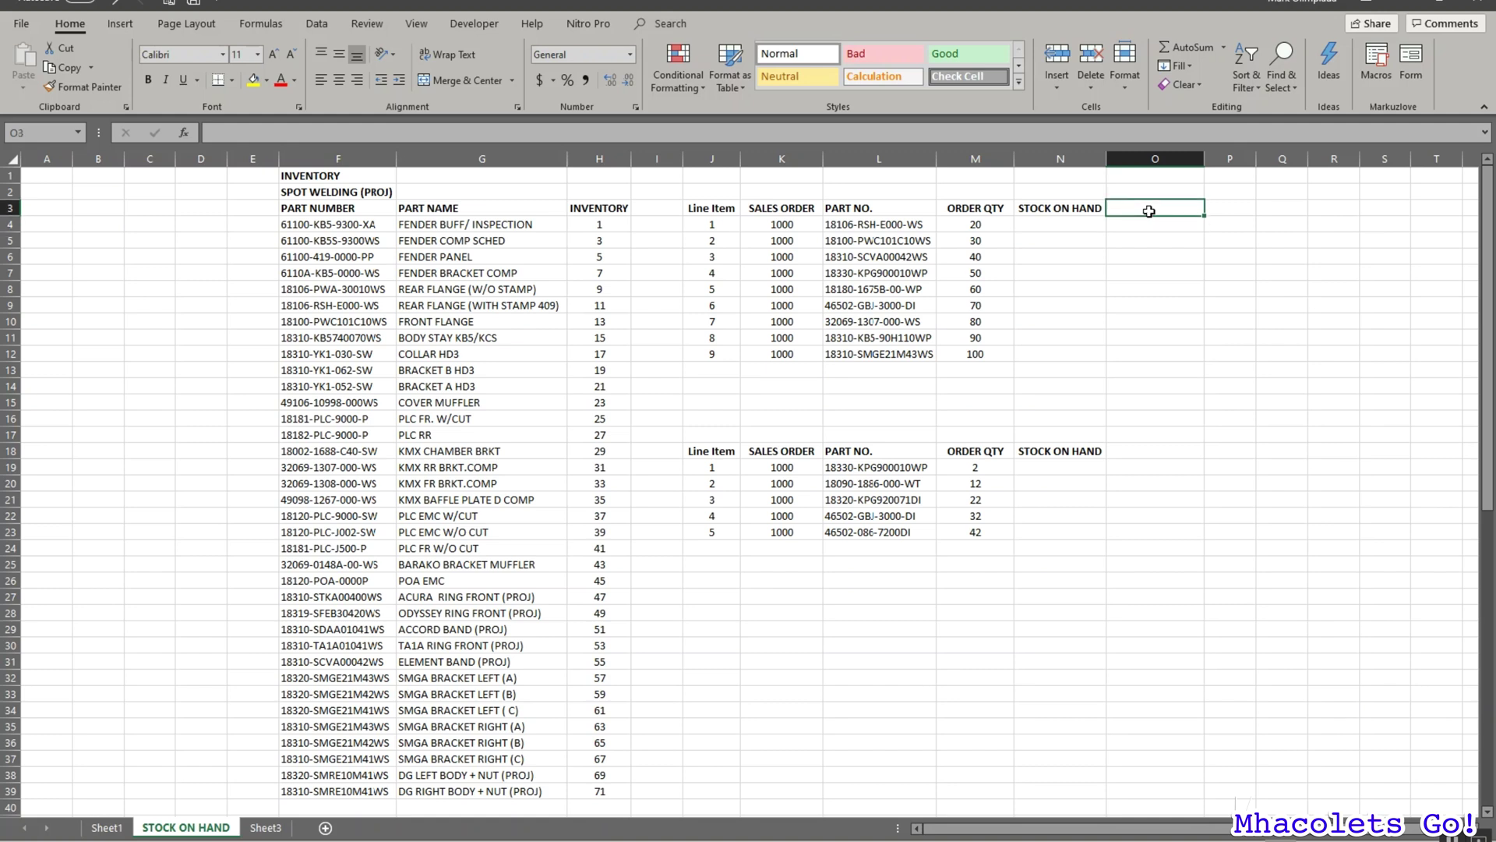
pyautogui.press('Return')
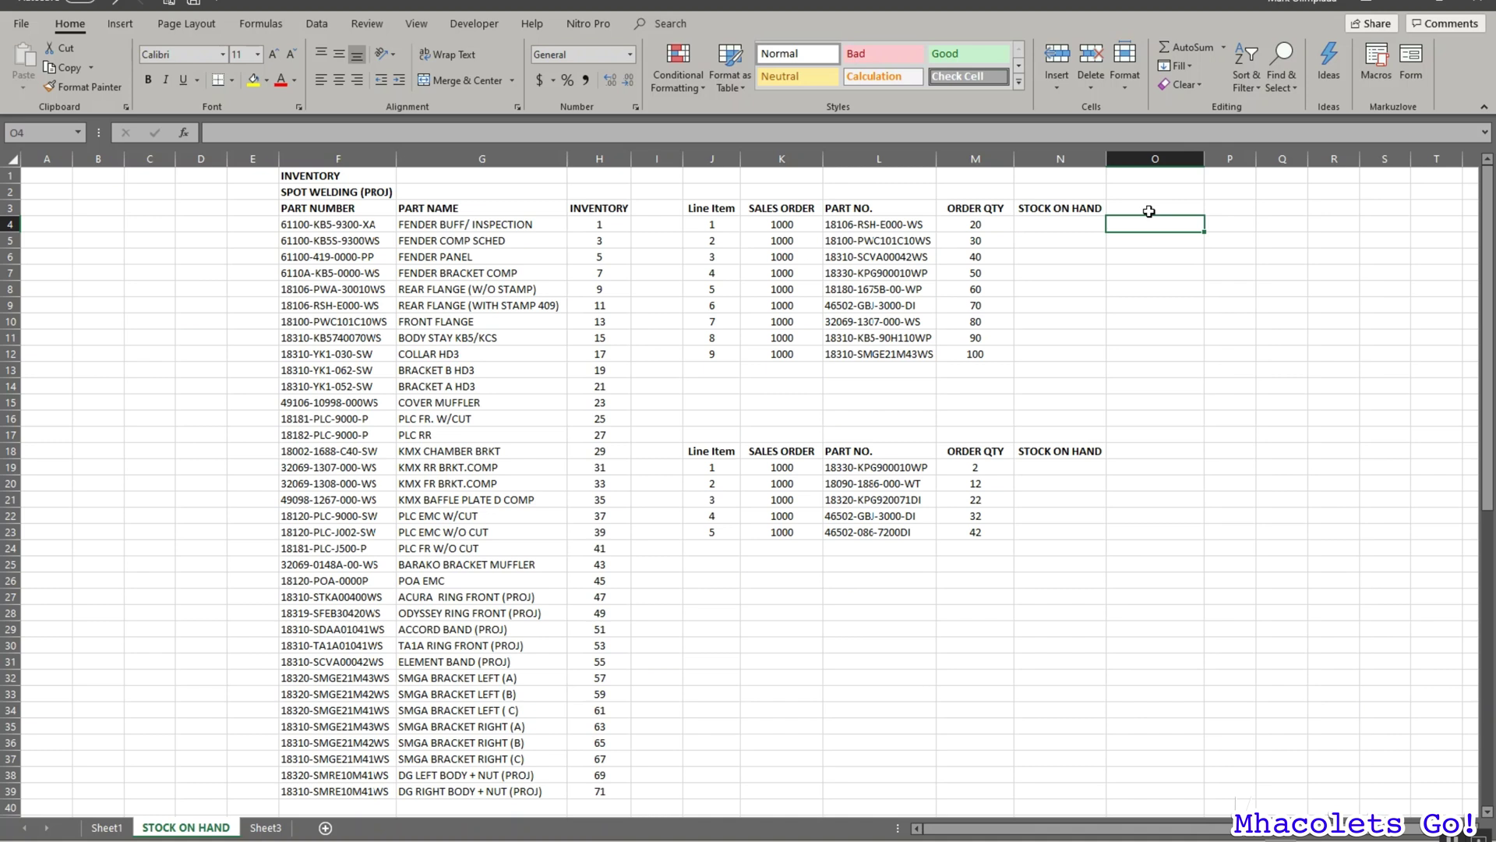
pyautogui.write('=')
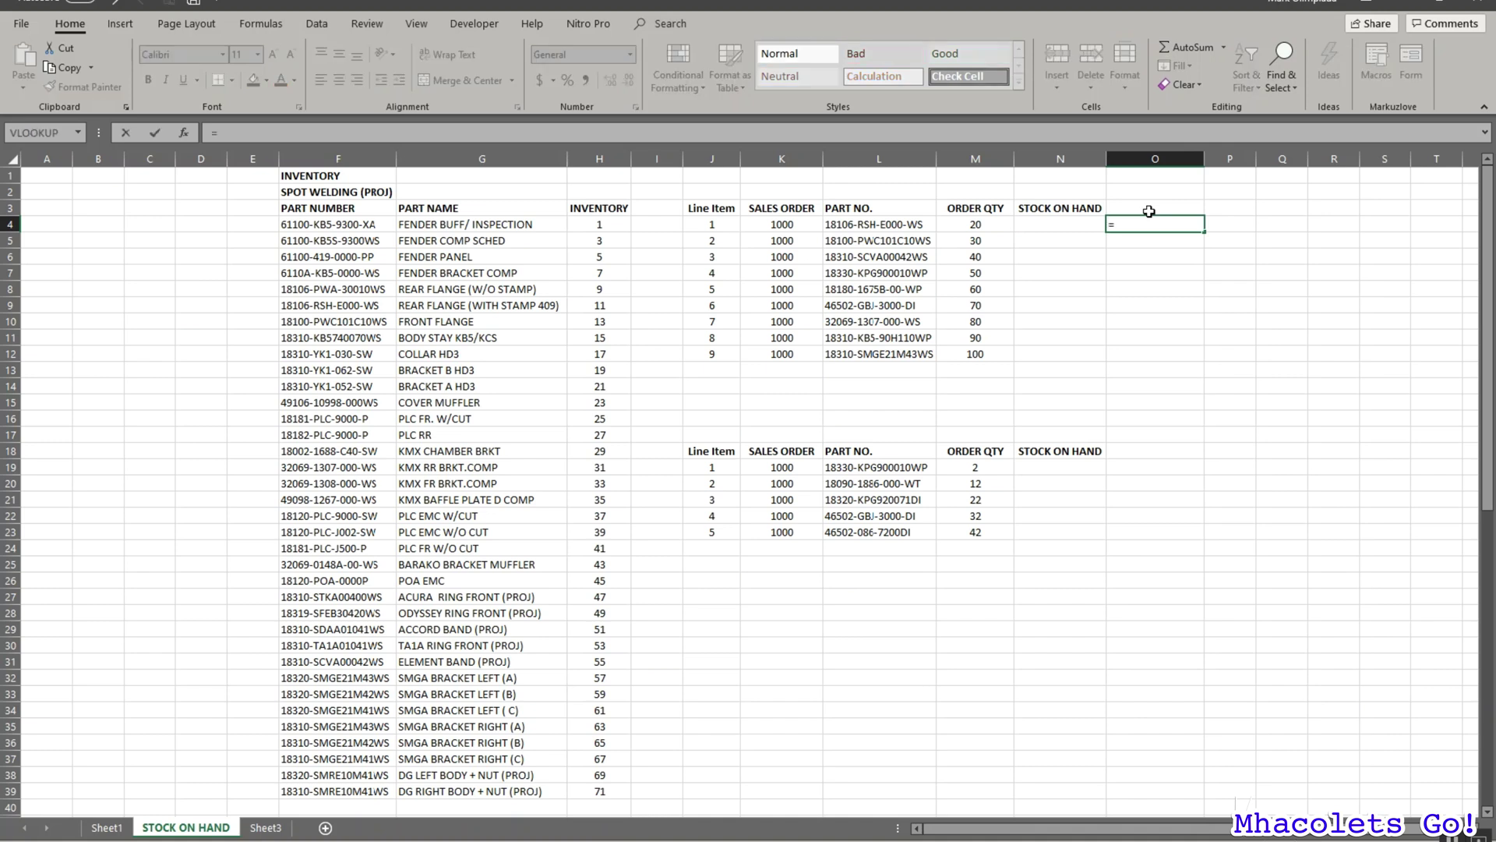
pyautogui.write('vlook')
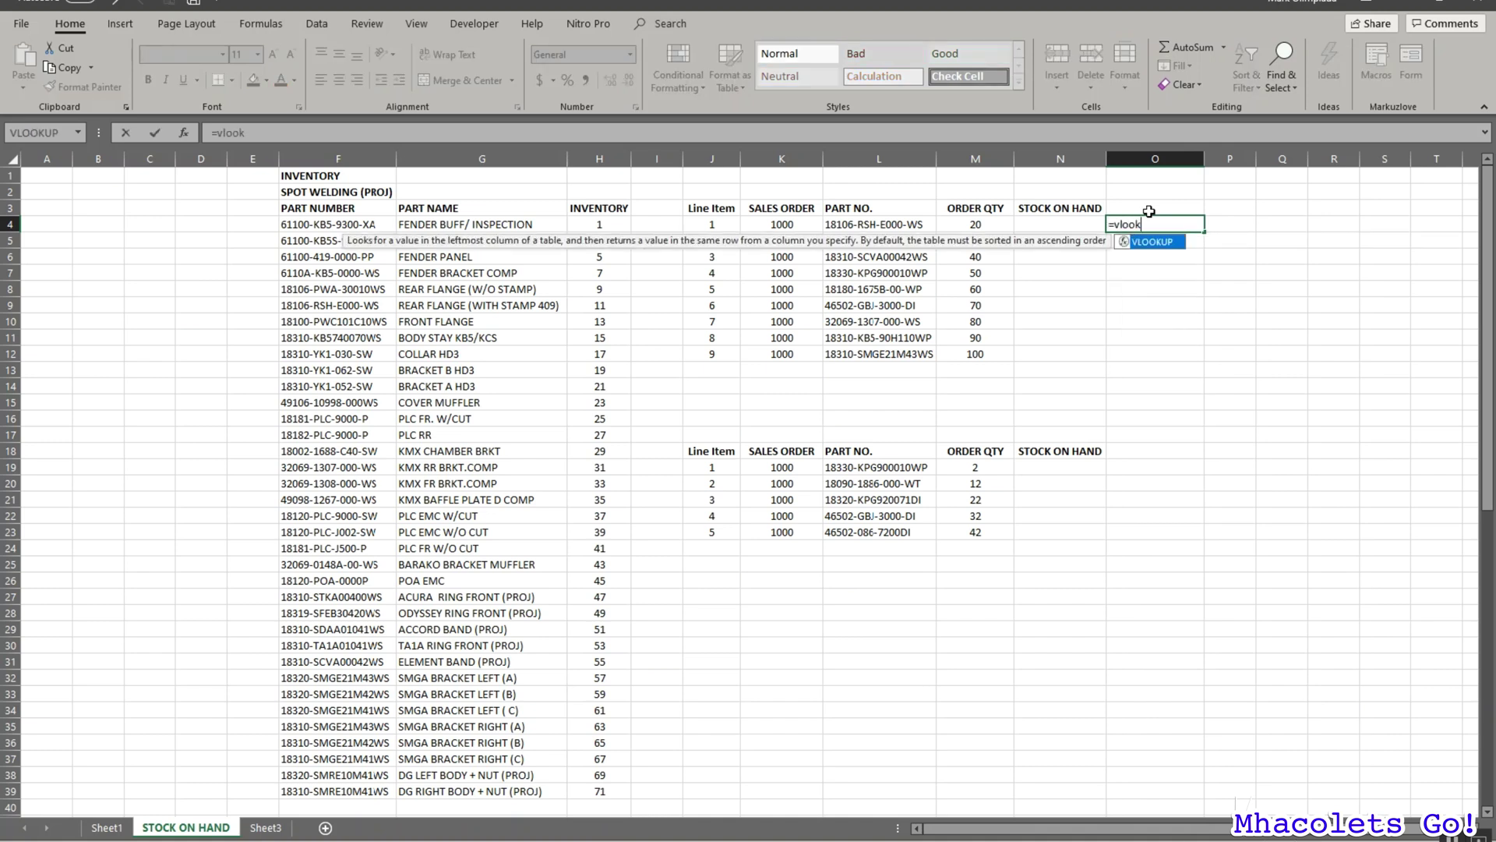
pyautogui.press('Tab')
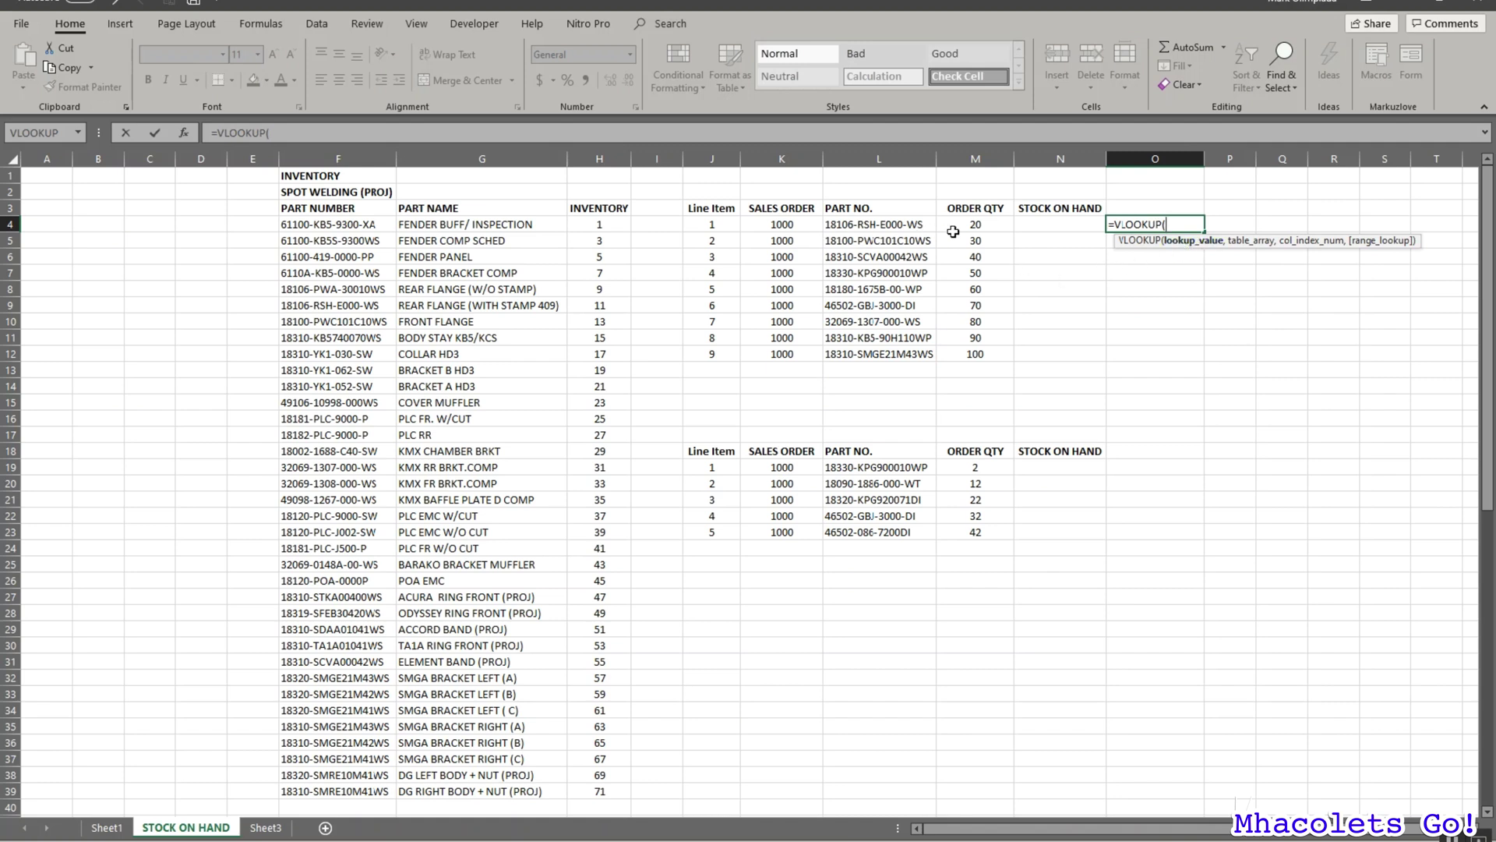
pyautogui.click(877, 223)
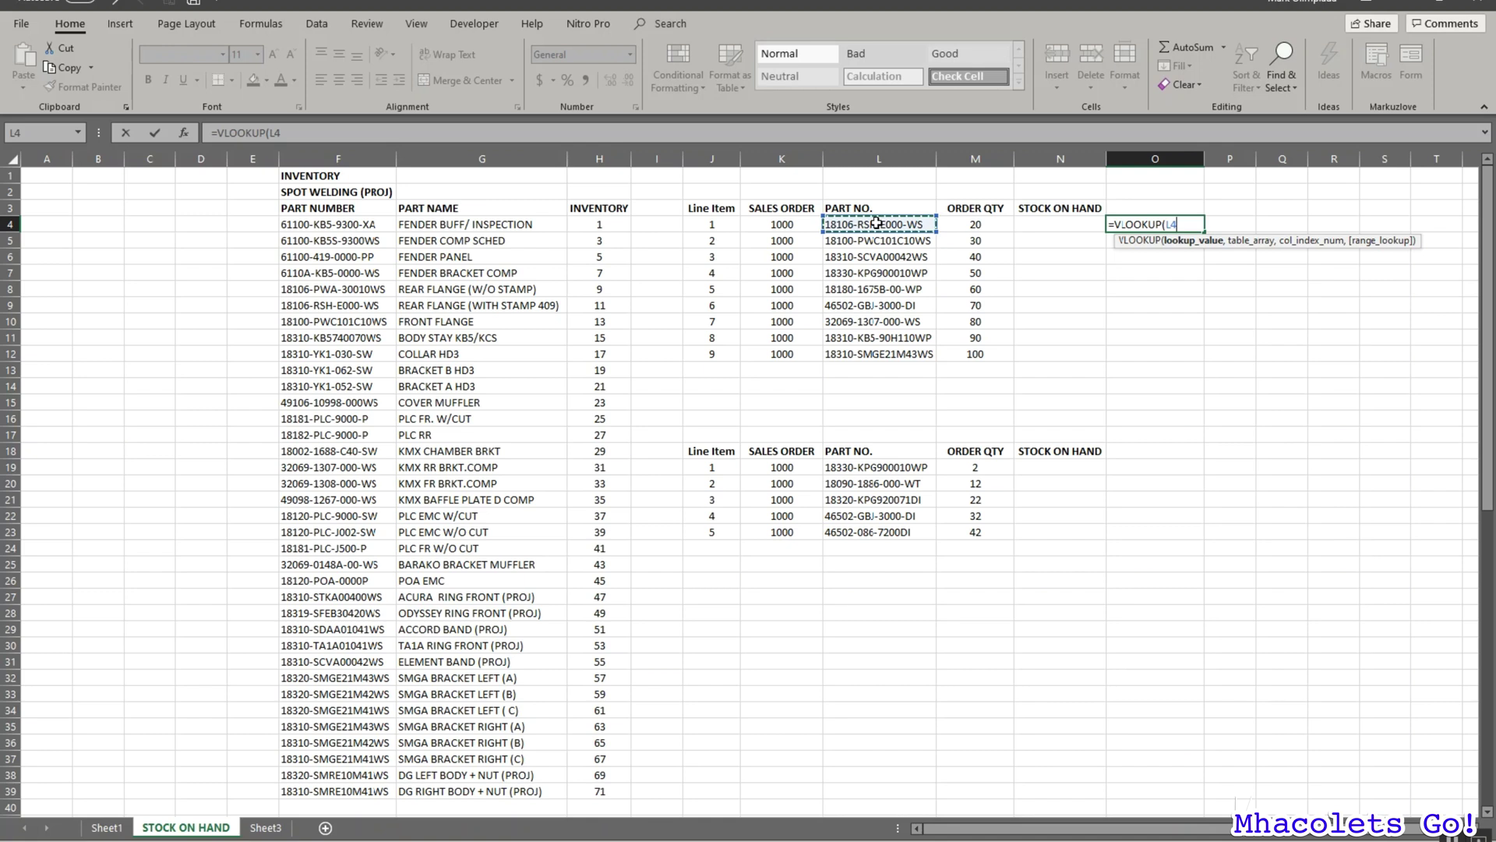
pyautogui.write(',')
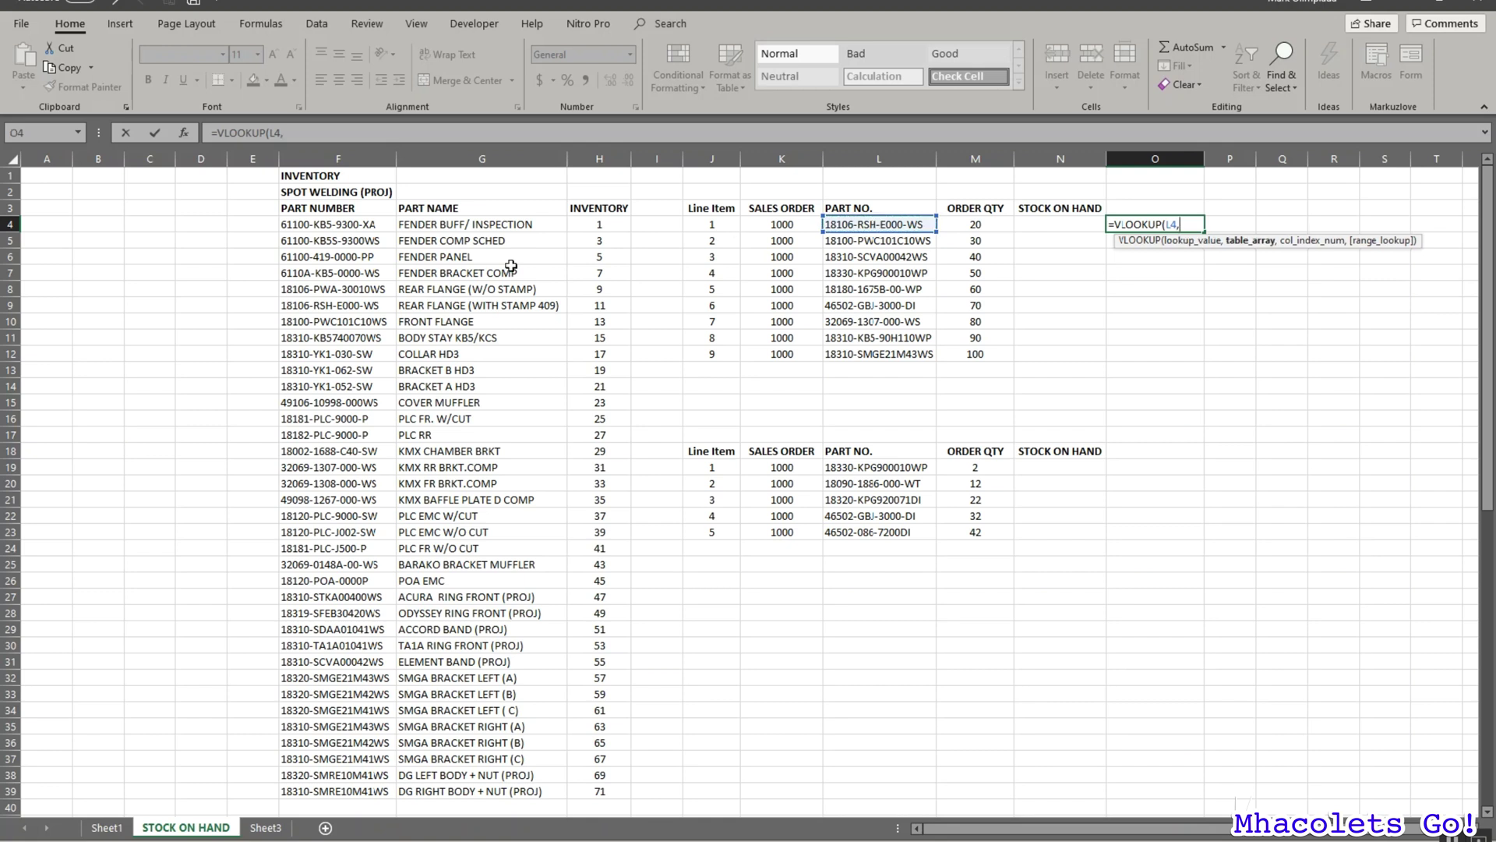
pyautogui.click(346, 158)
pyautogui.moveTo(347, 157); pyautogui.dragTo(386, 161)
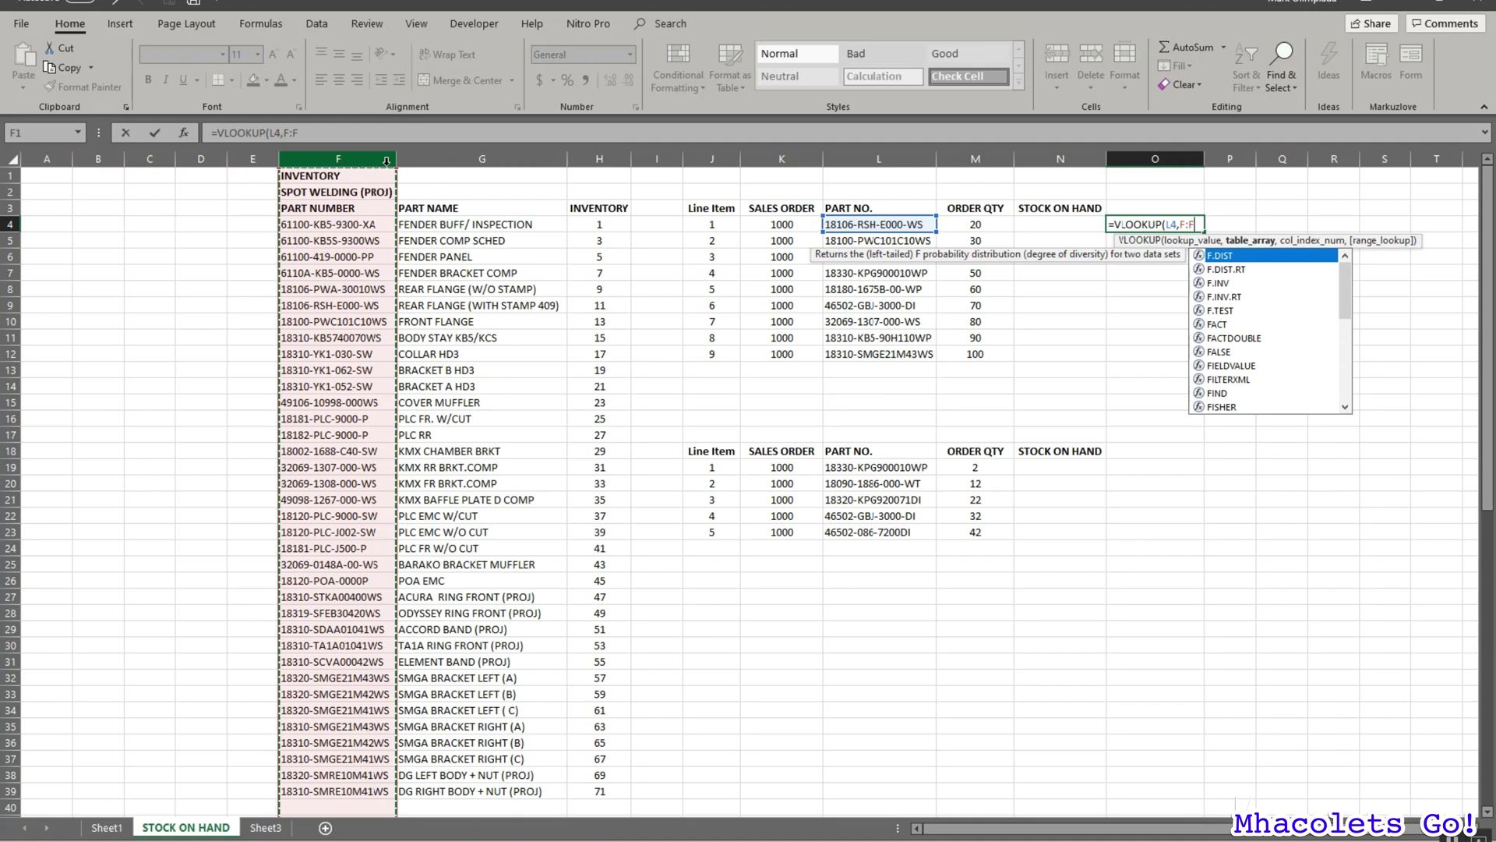
pyautogui.write(',')
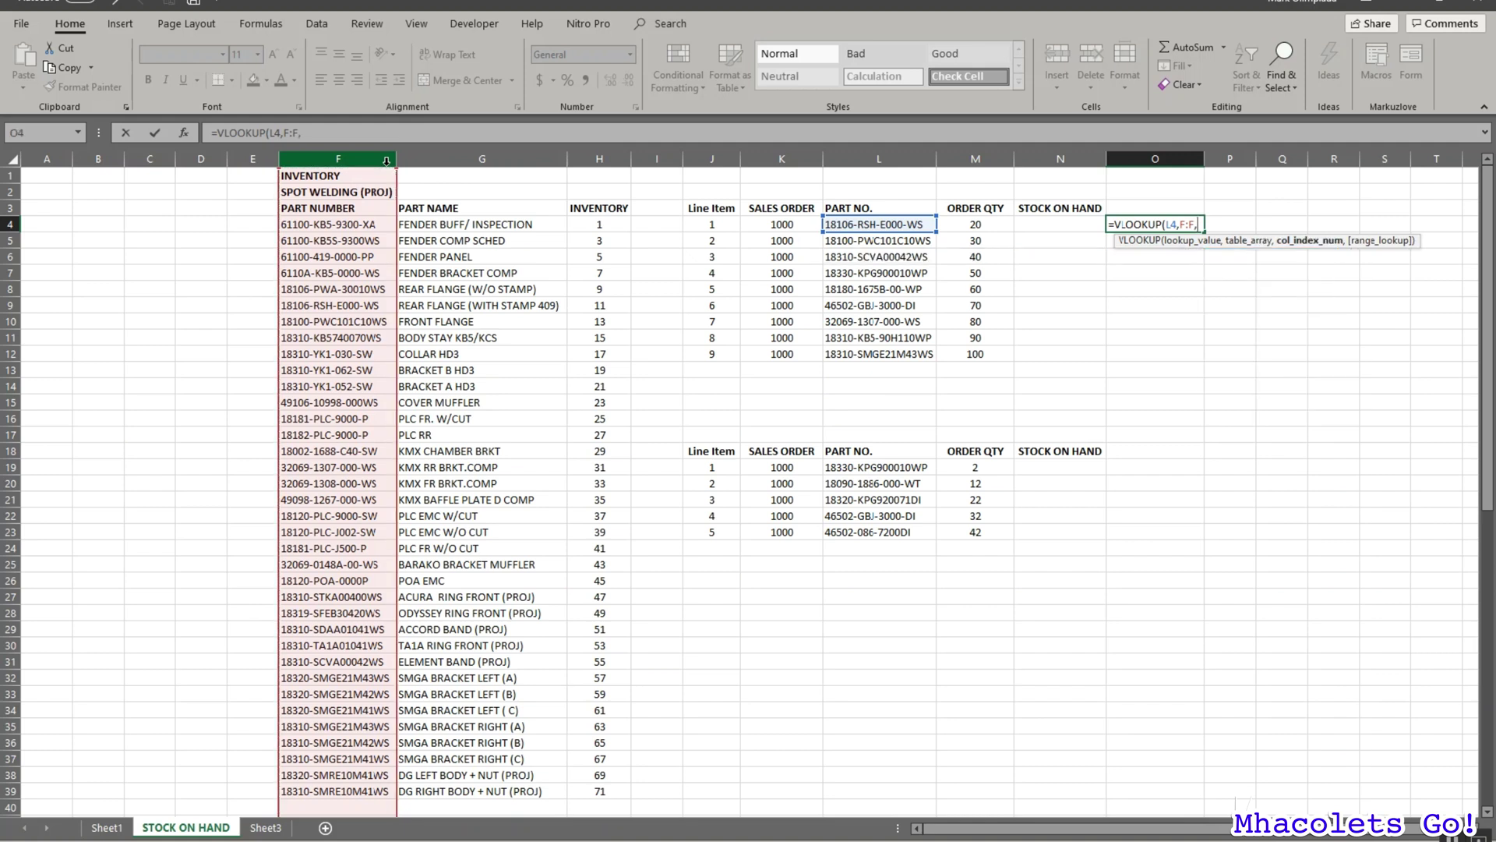
pyautogui.write('1,false')
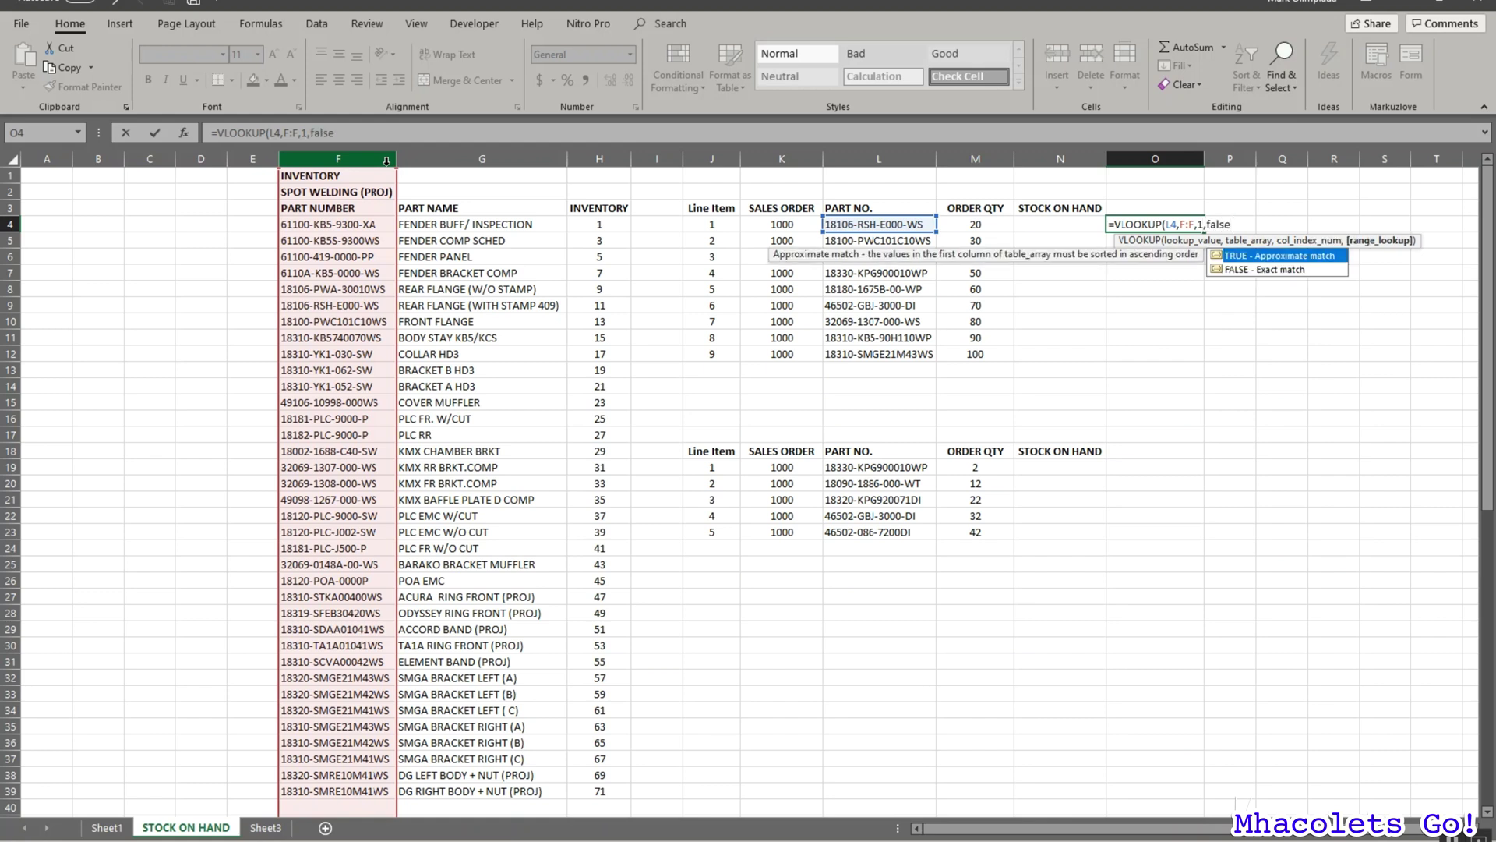
pyautogui.press('Return')
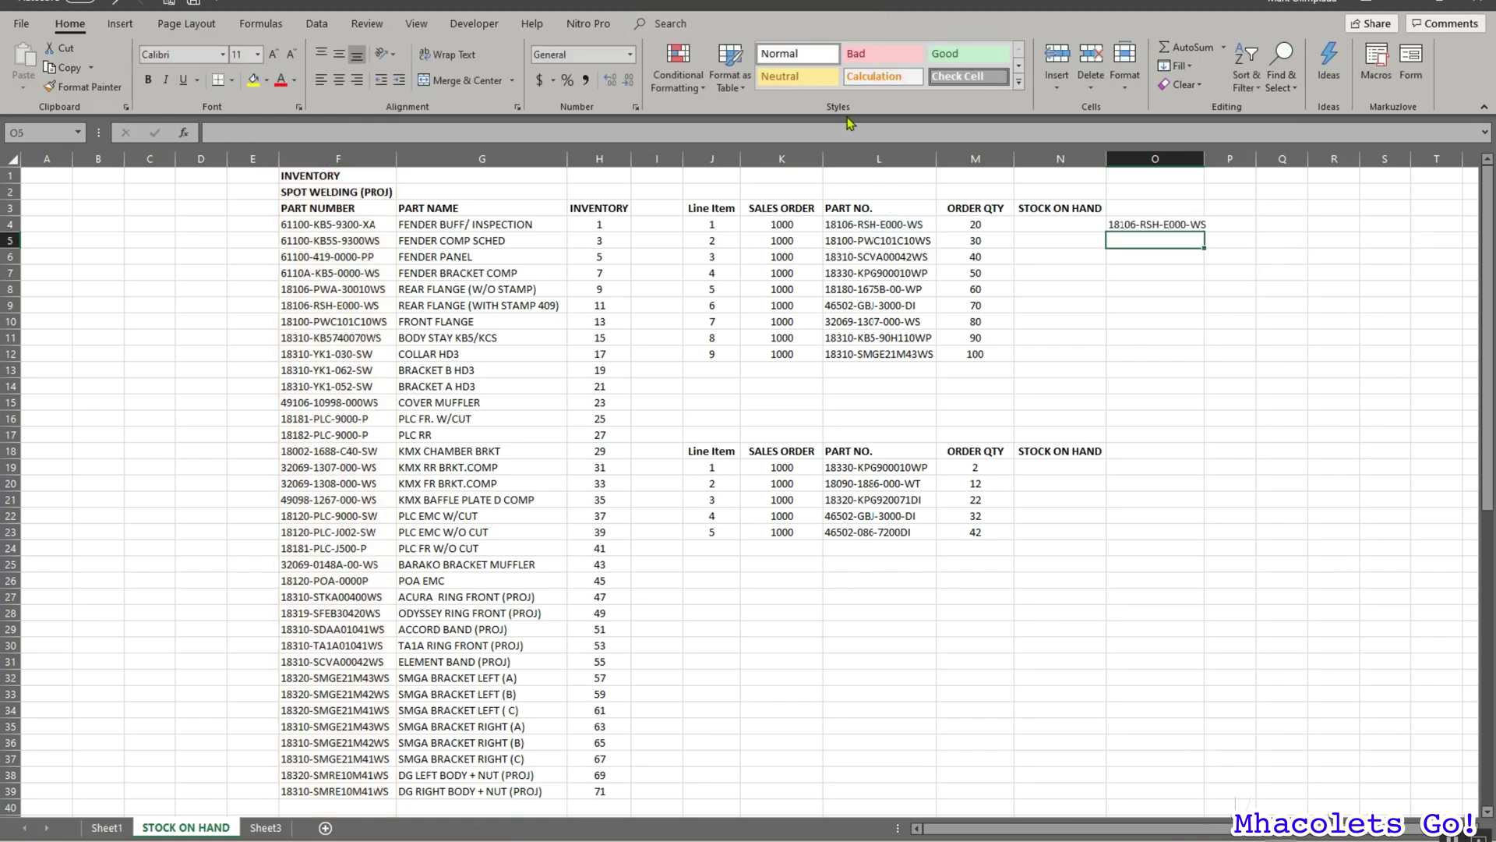
pyautogui.doubleClick(1205, 159)
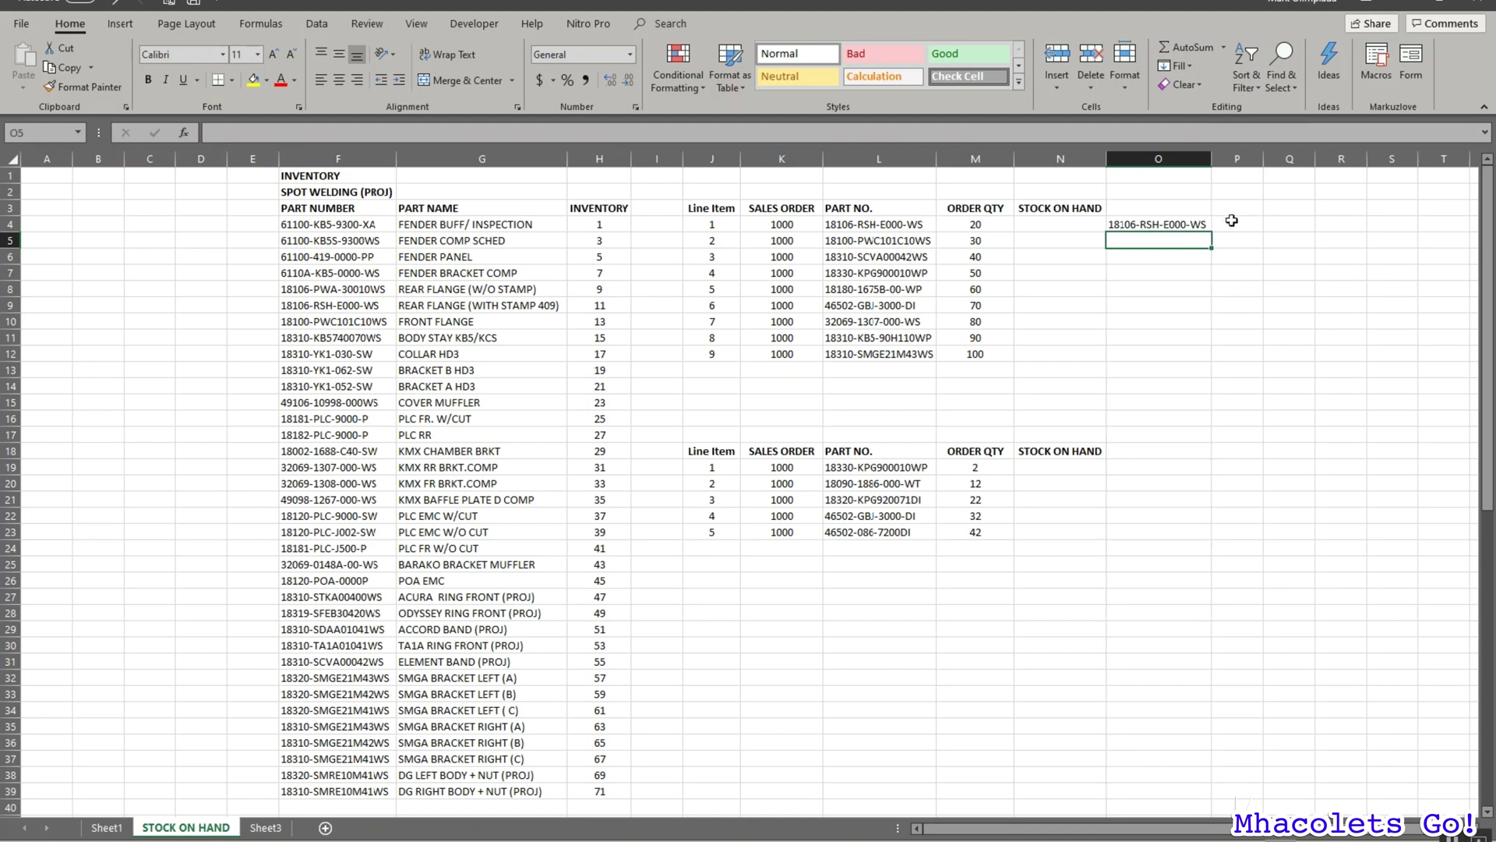
# Enter the heading "CHECKING PART NO." in cell O3 above the lookup formula.
pyautogui.click(1146, 224)
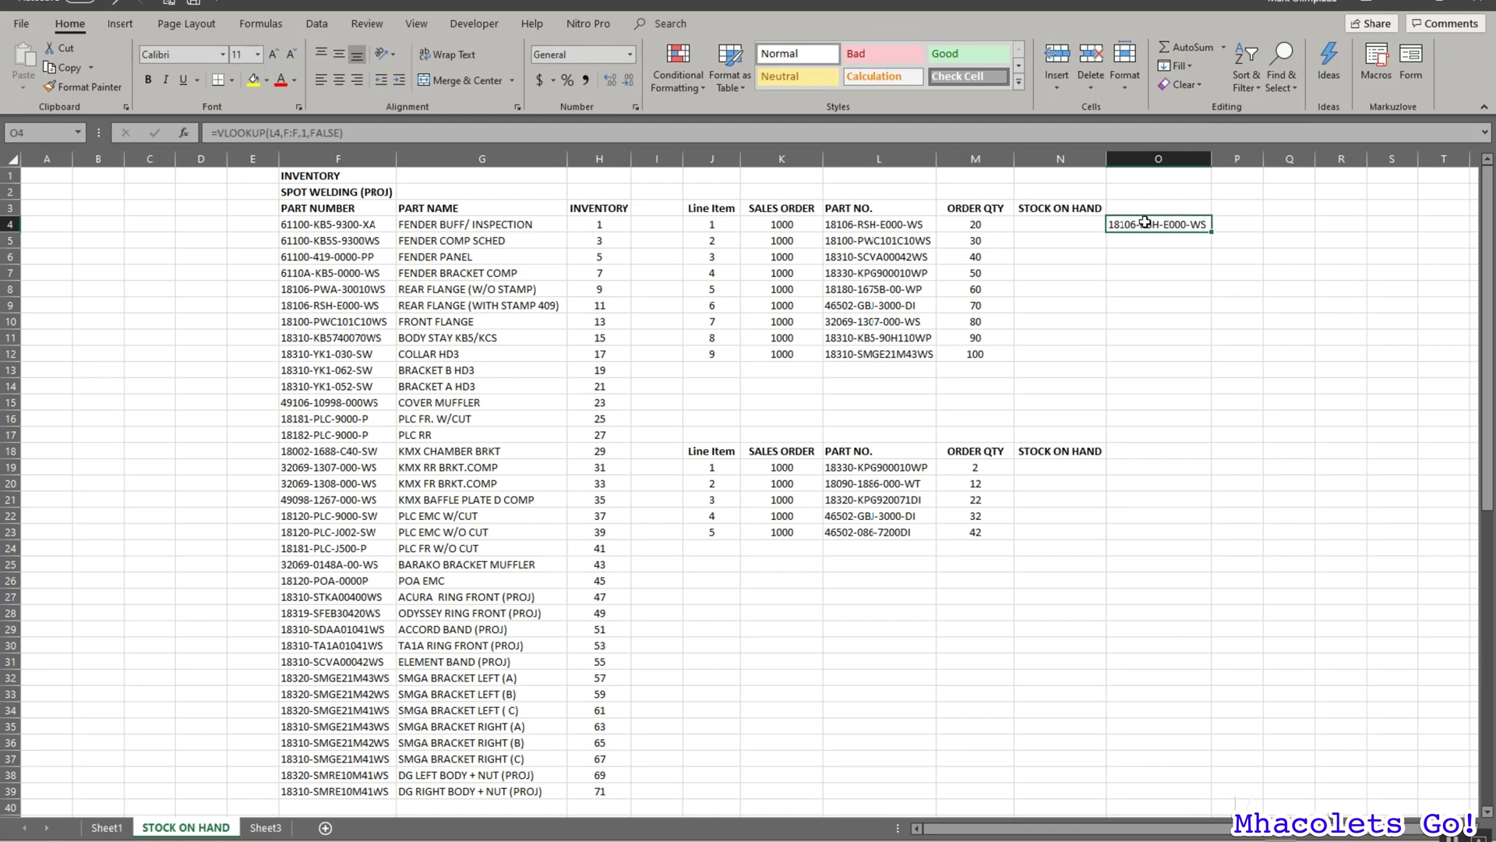
pyautogui.click(332, 154)
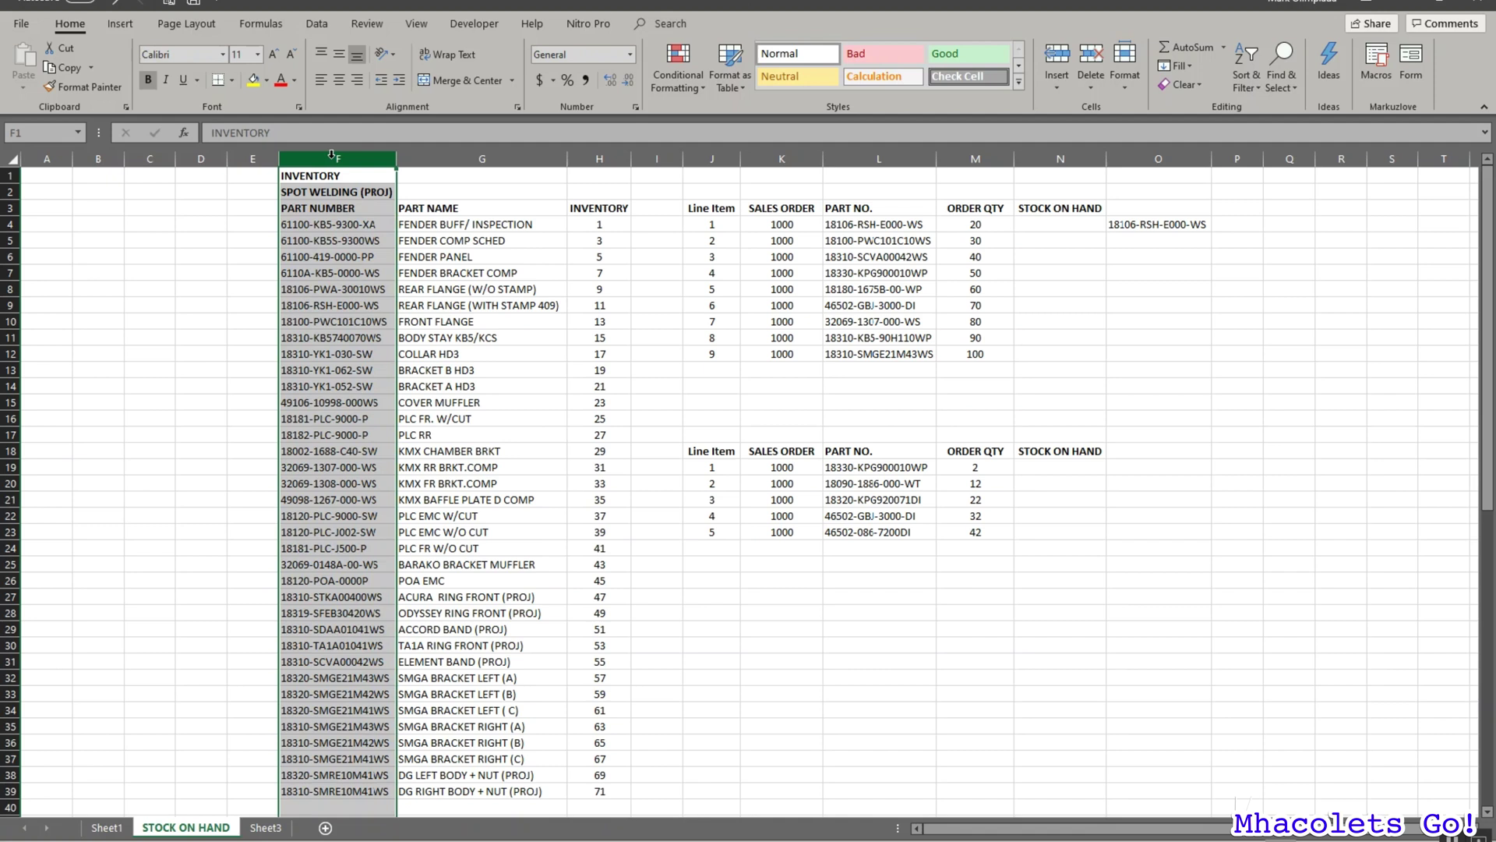
pyautogui.click(1021, 354)
pyautogui.click(1175, 224)
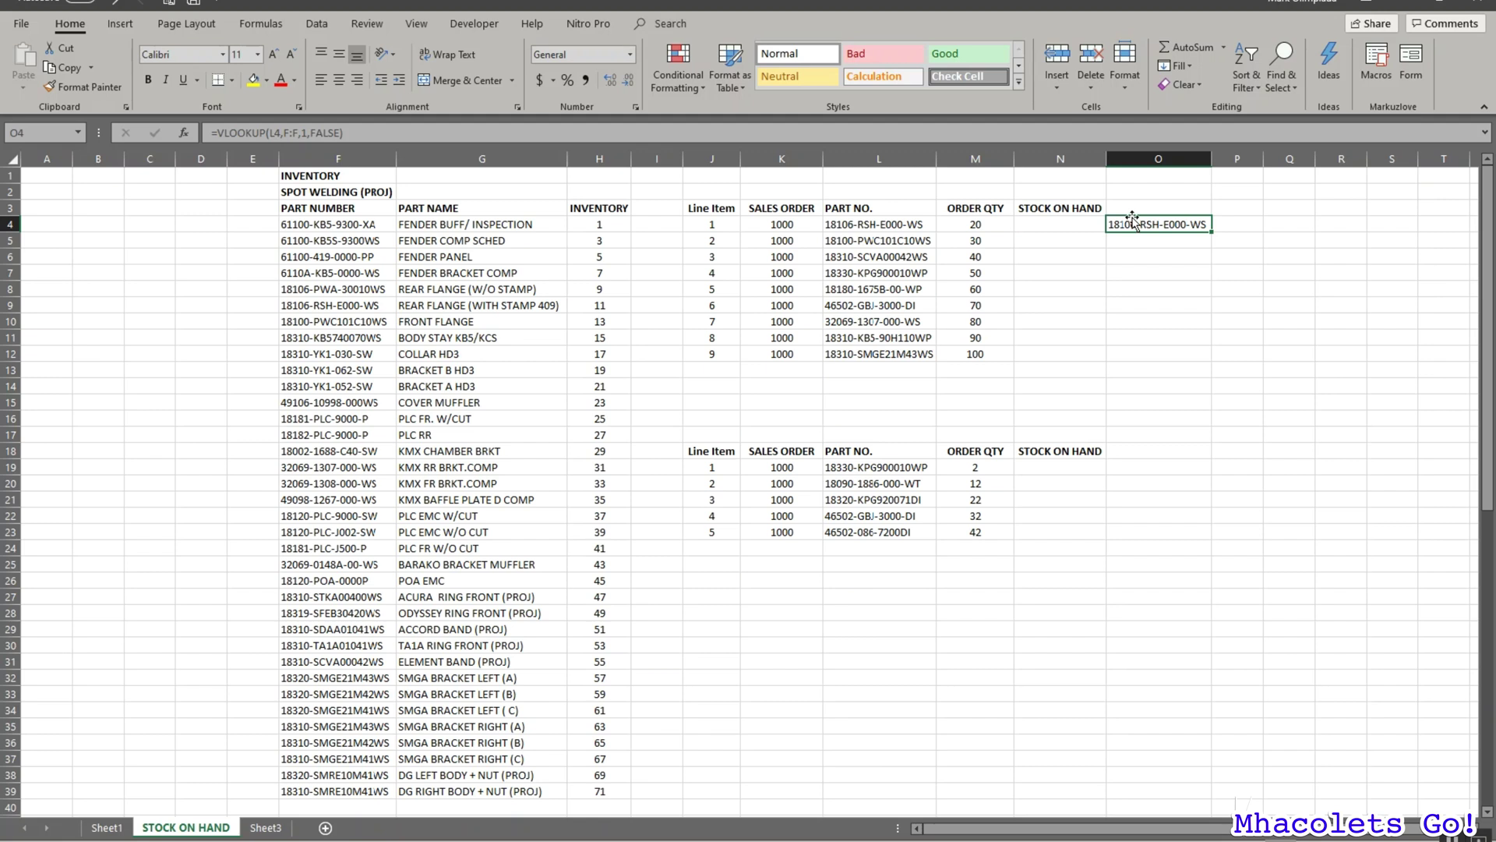
pyautogui.moveTo(881, 221); pyautogui.dragTo(888, 352)
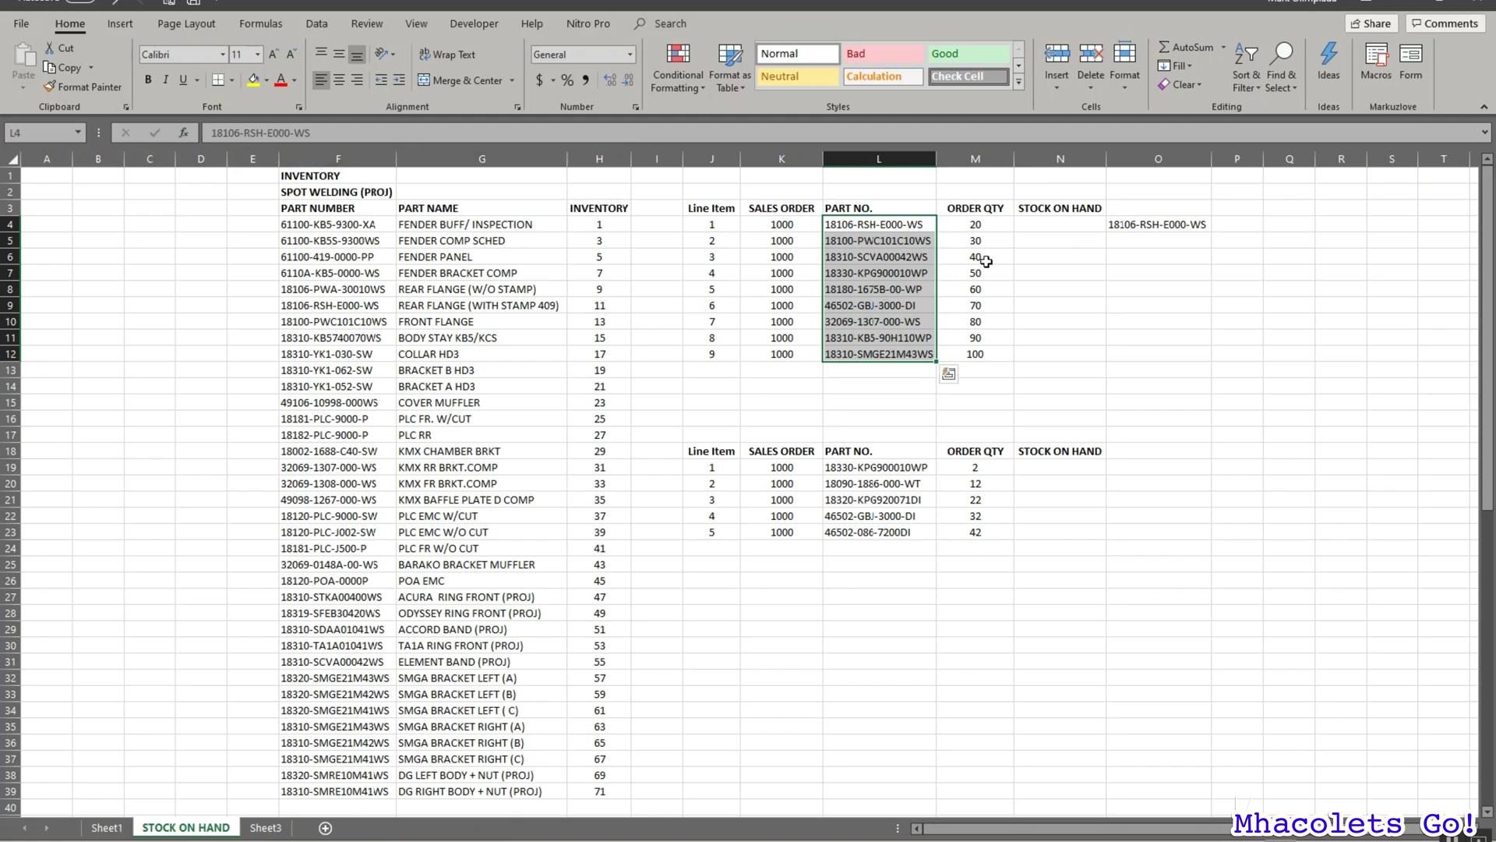
pyautogui.click(1170, 207)
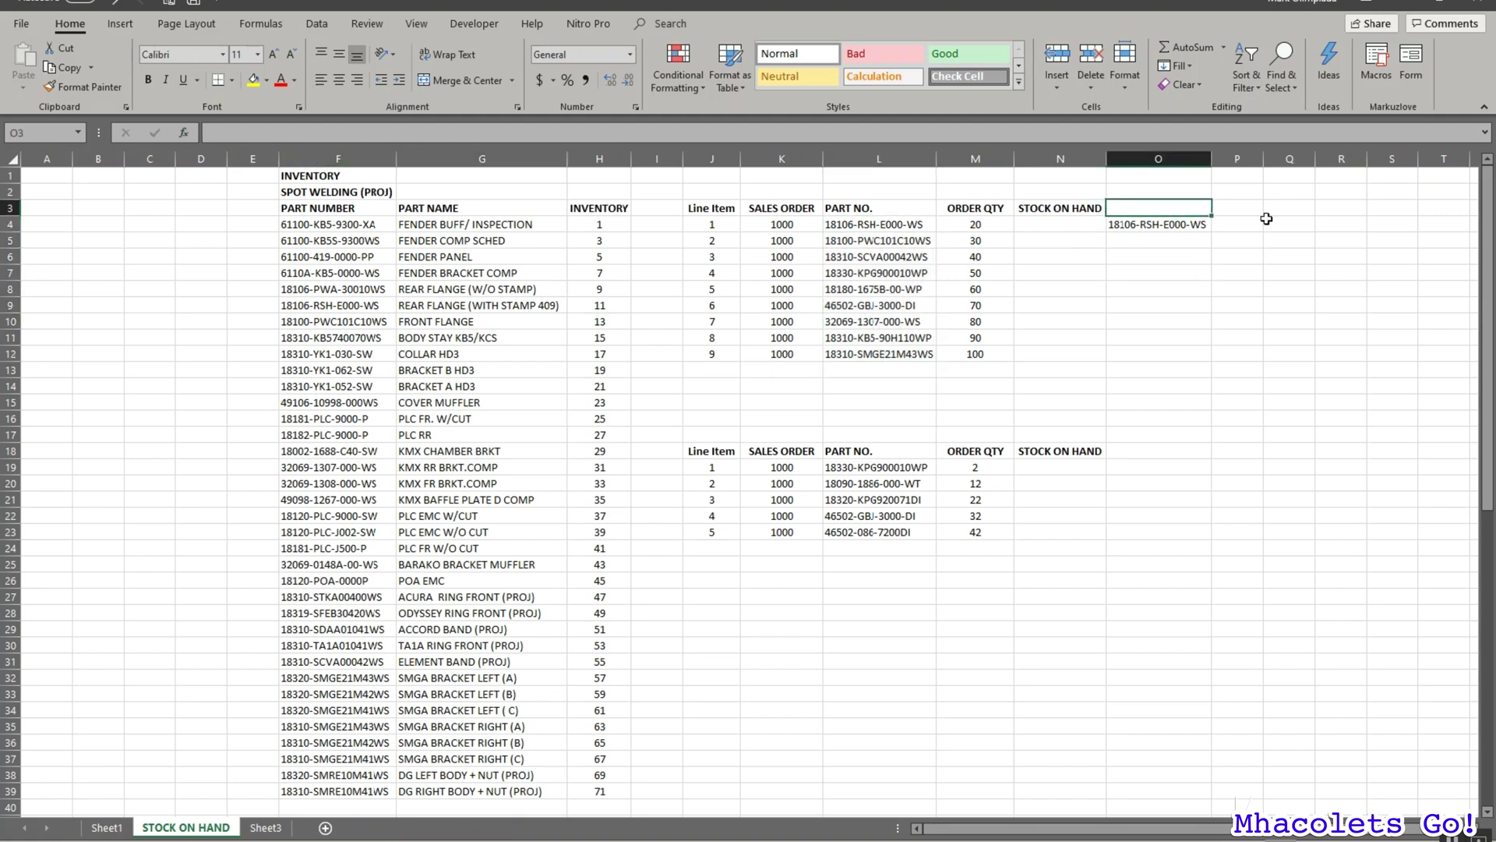
pyautogui.write('C')
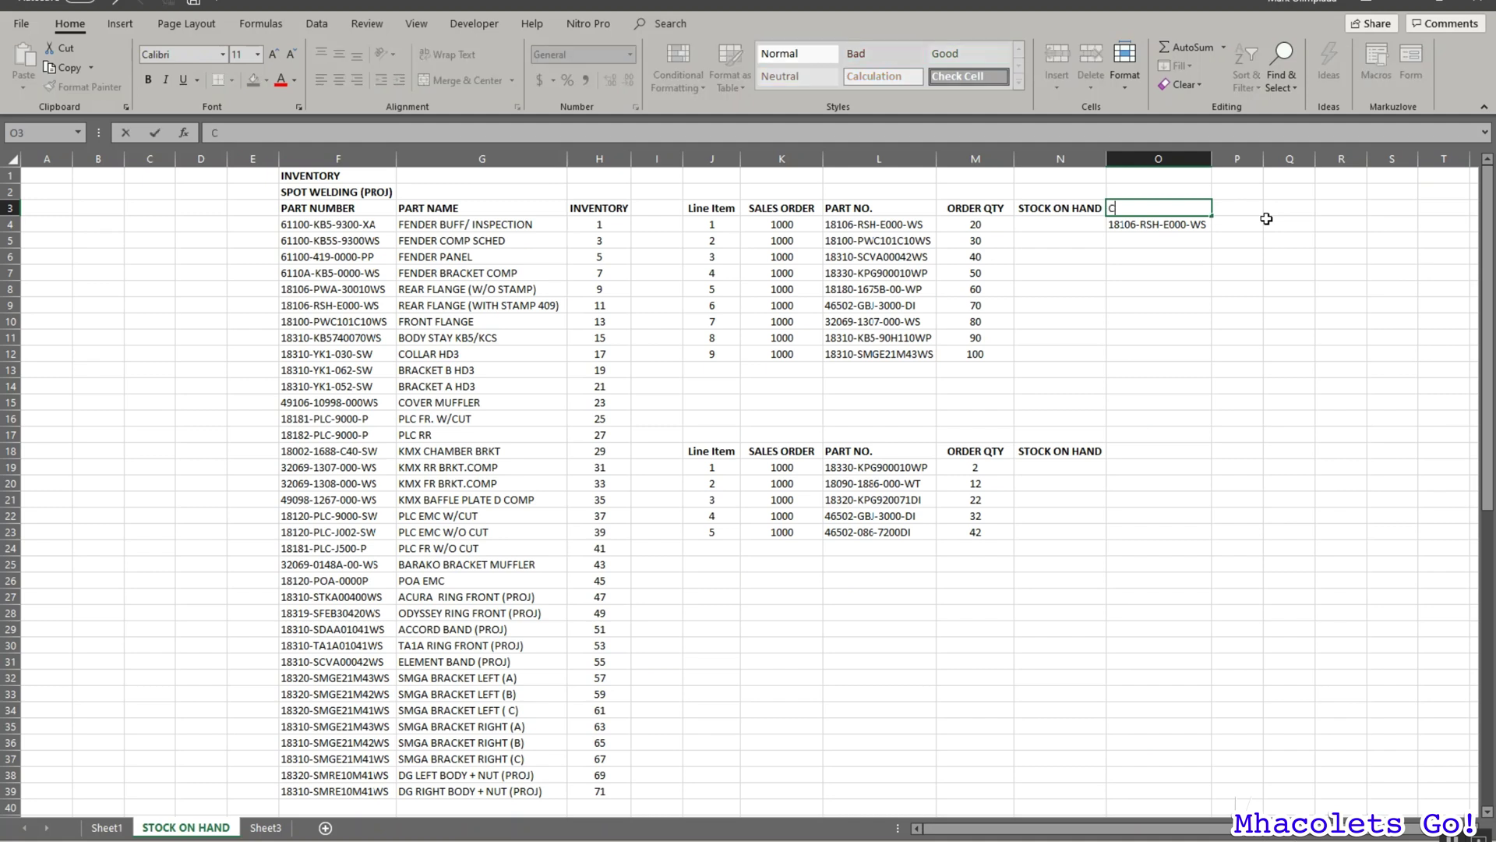
pyautogui.write('HECKING PART NO.')
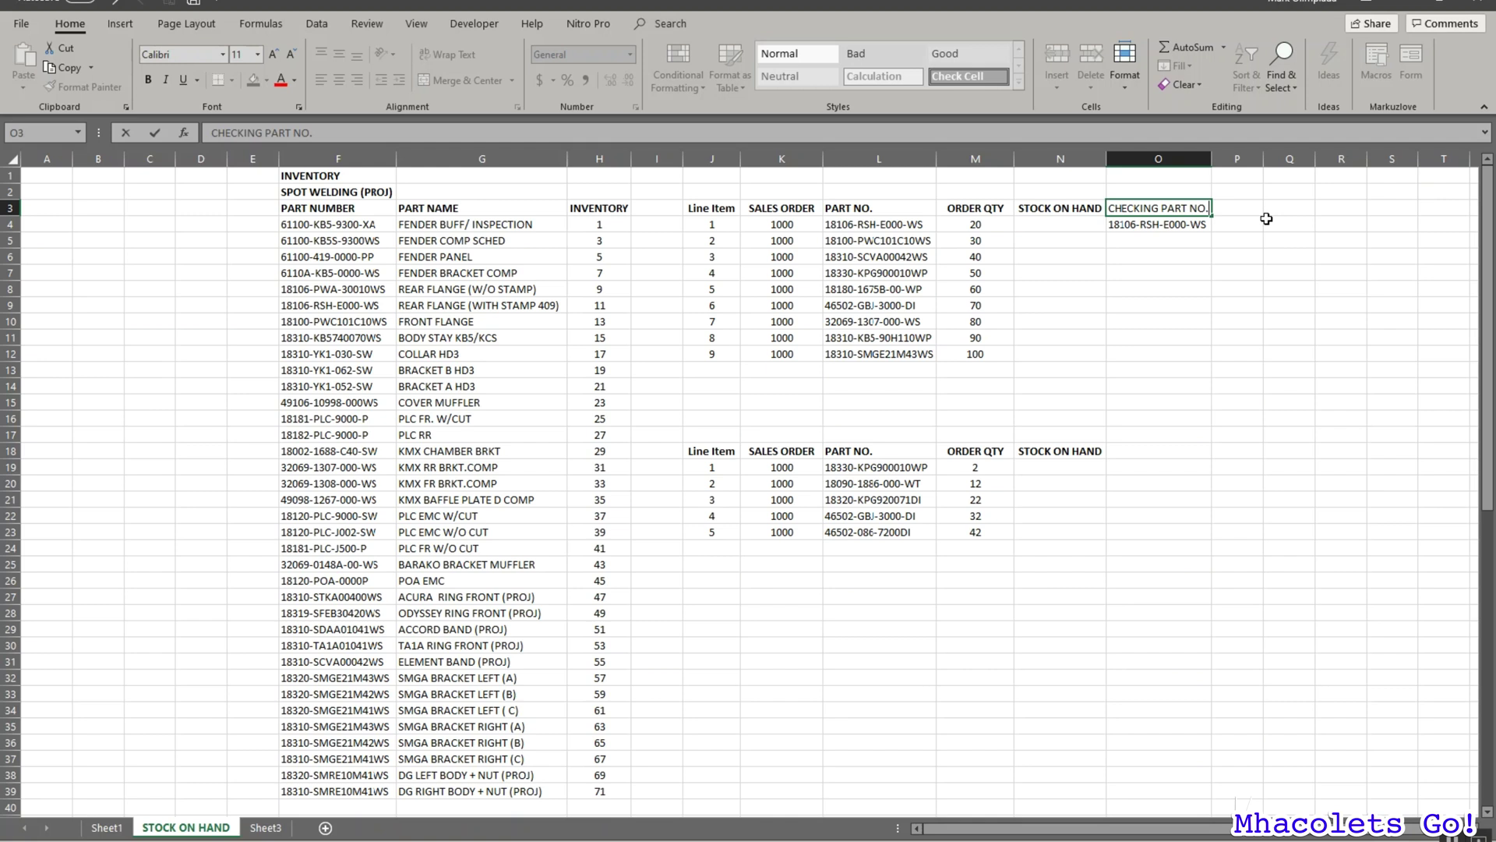
pyautogui.press('Return')
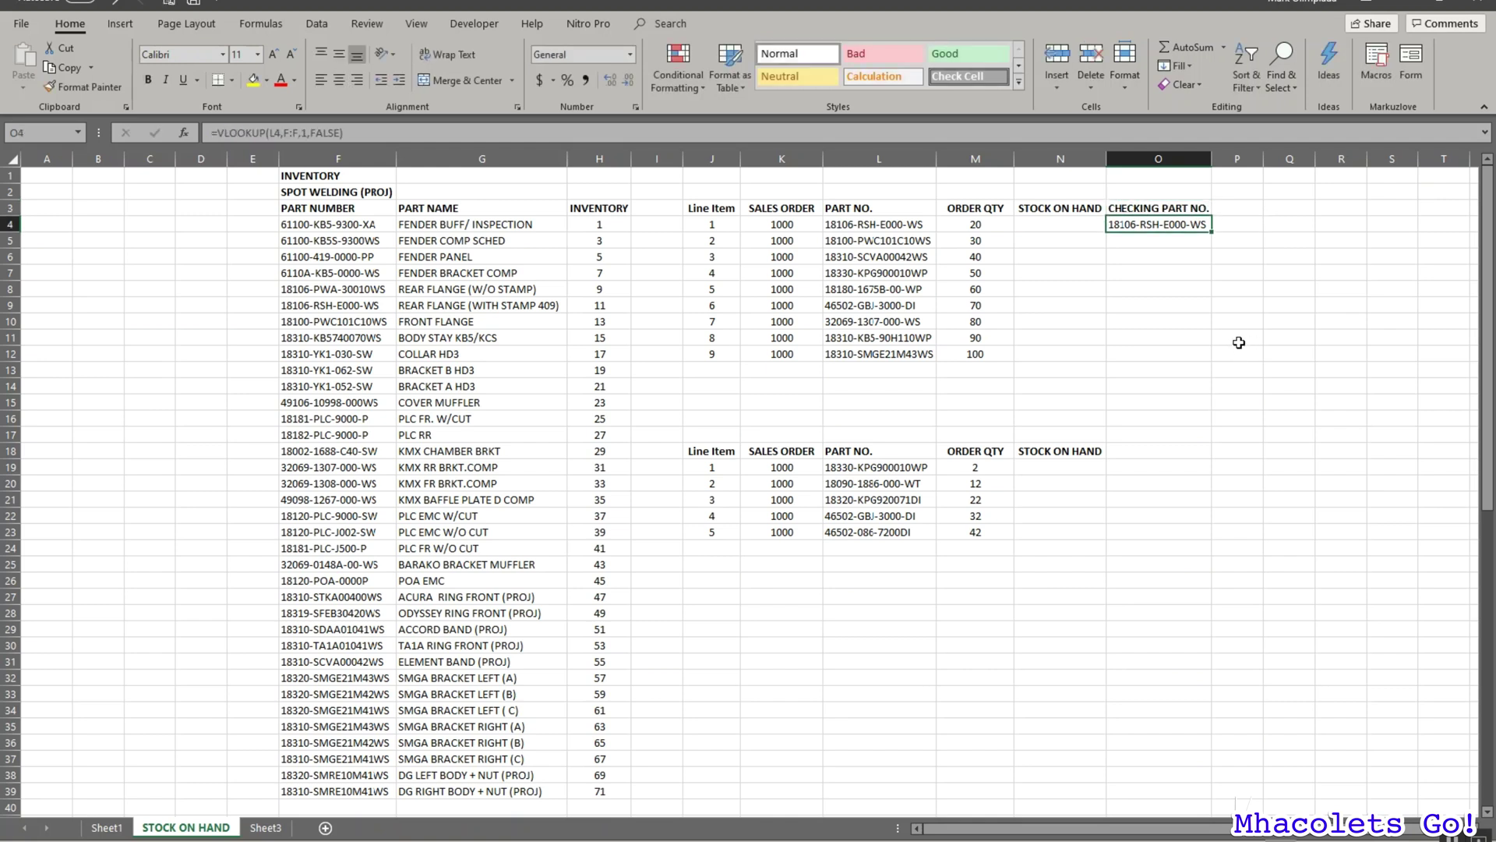
# Examine the ordered part numbers in L4:L12 of the first sales order table.
pyautogui.scroll(1, 1237, 333)
pyautogui.scroll(1, 1236, 333)
pyautogui.scroll(1, 1263, 334)
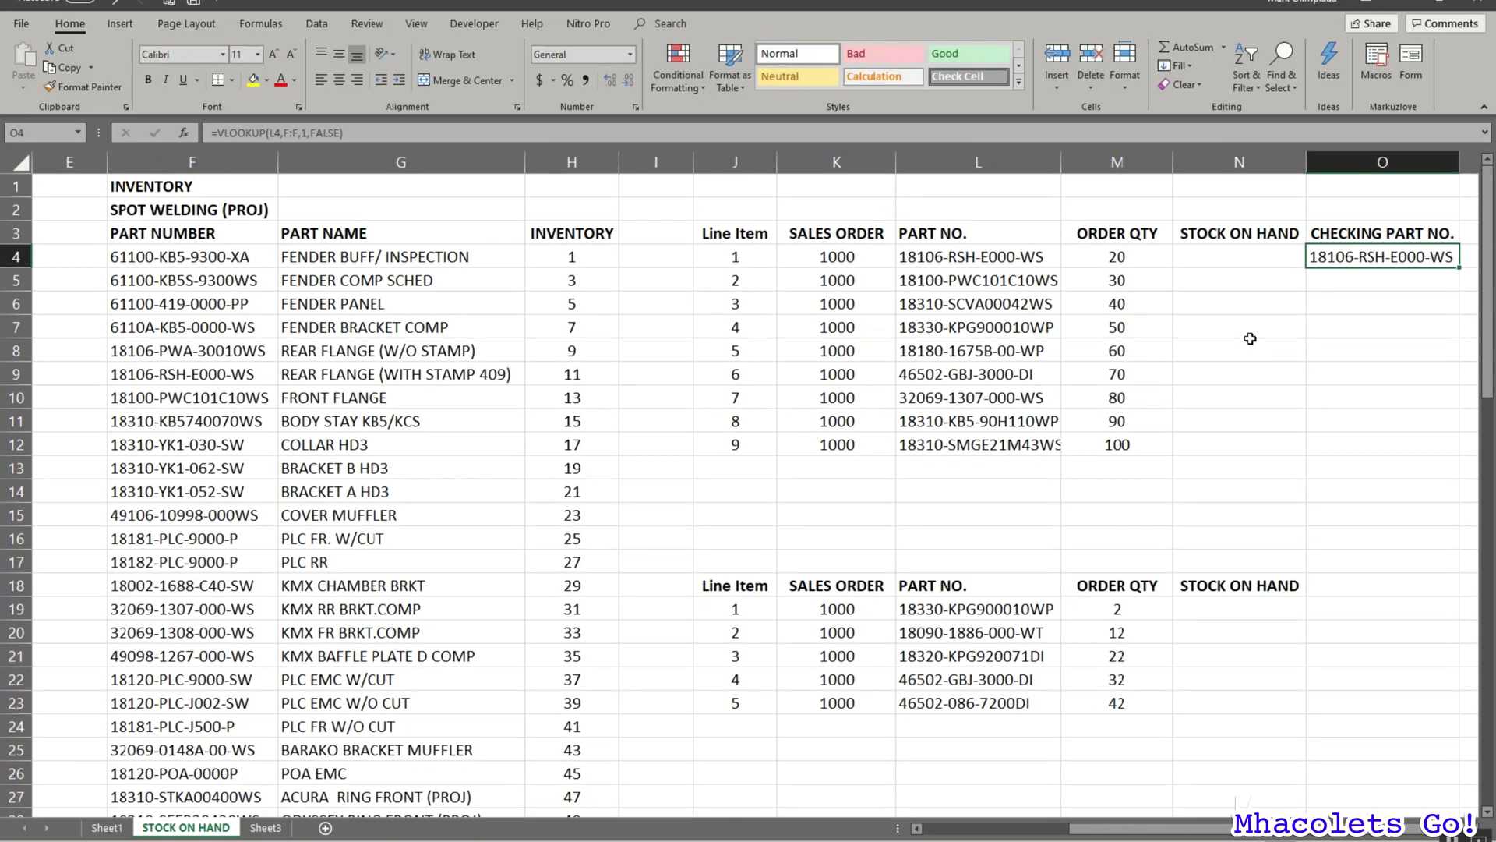
pyautogui.click(1270, 310)
pyautogui.press('Right')
pyautogui.press('Right')
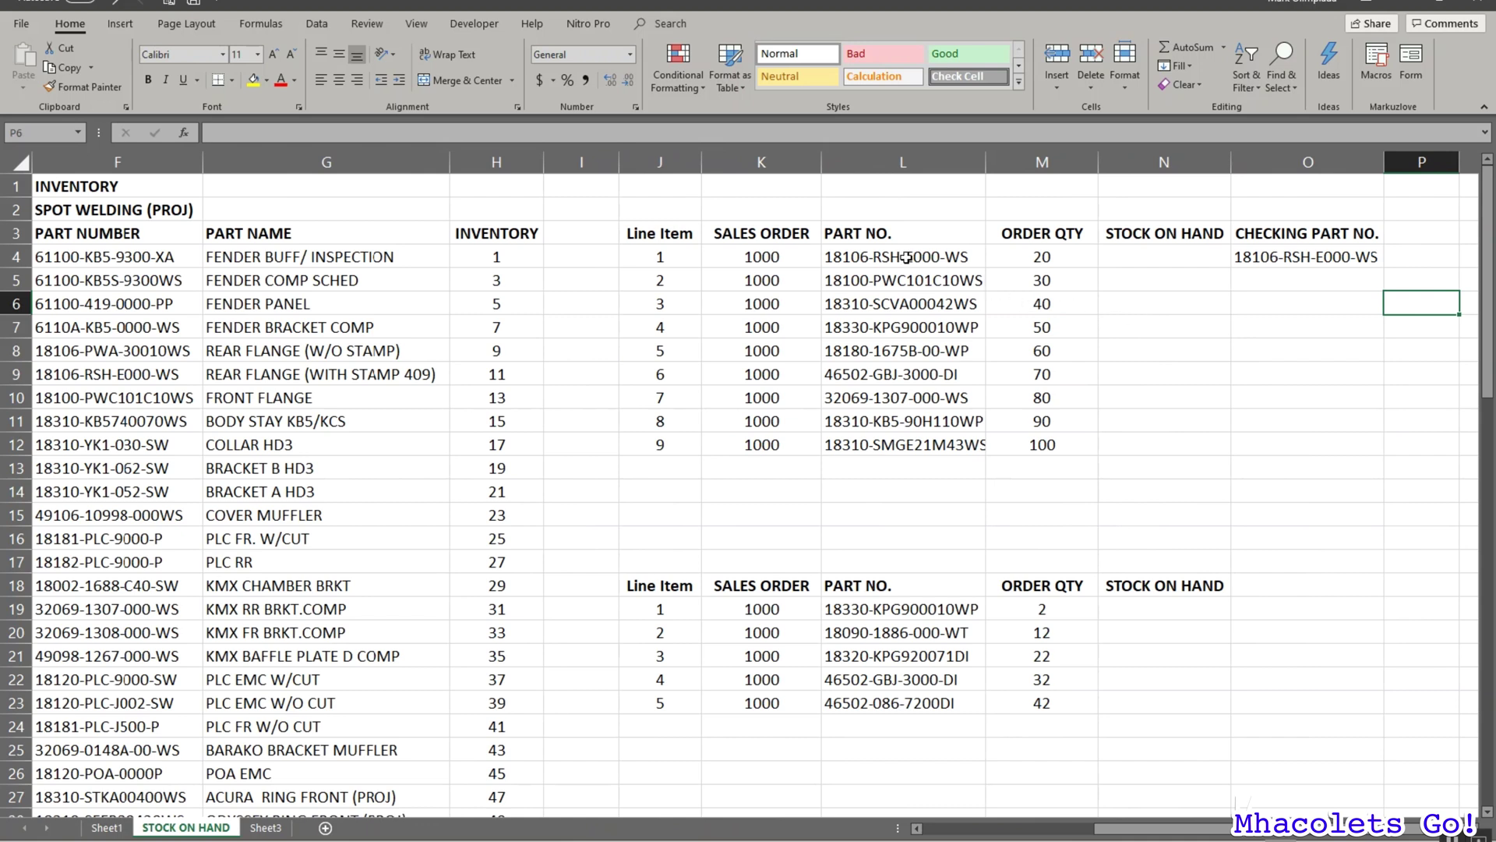
pyautogui.click(906, 264)
pyautogui.moveTo(906, 263); pyautogui.dragTo(926, 447)
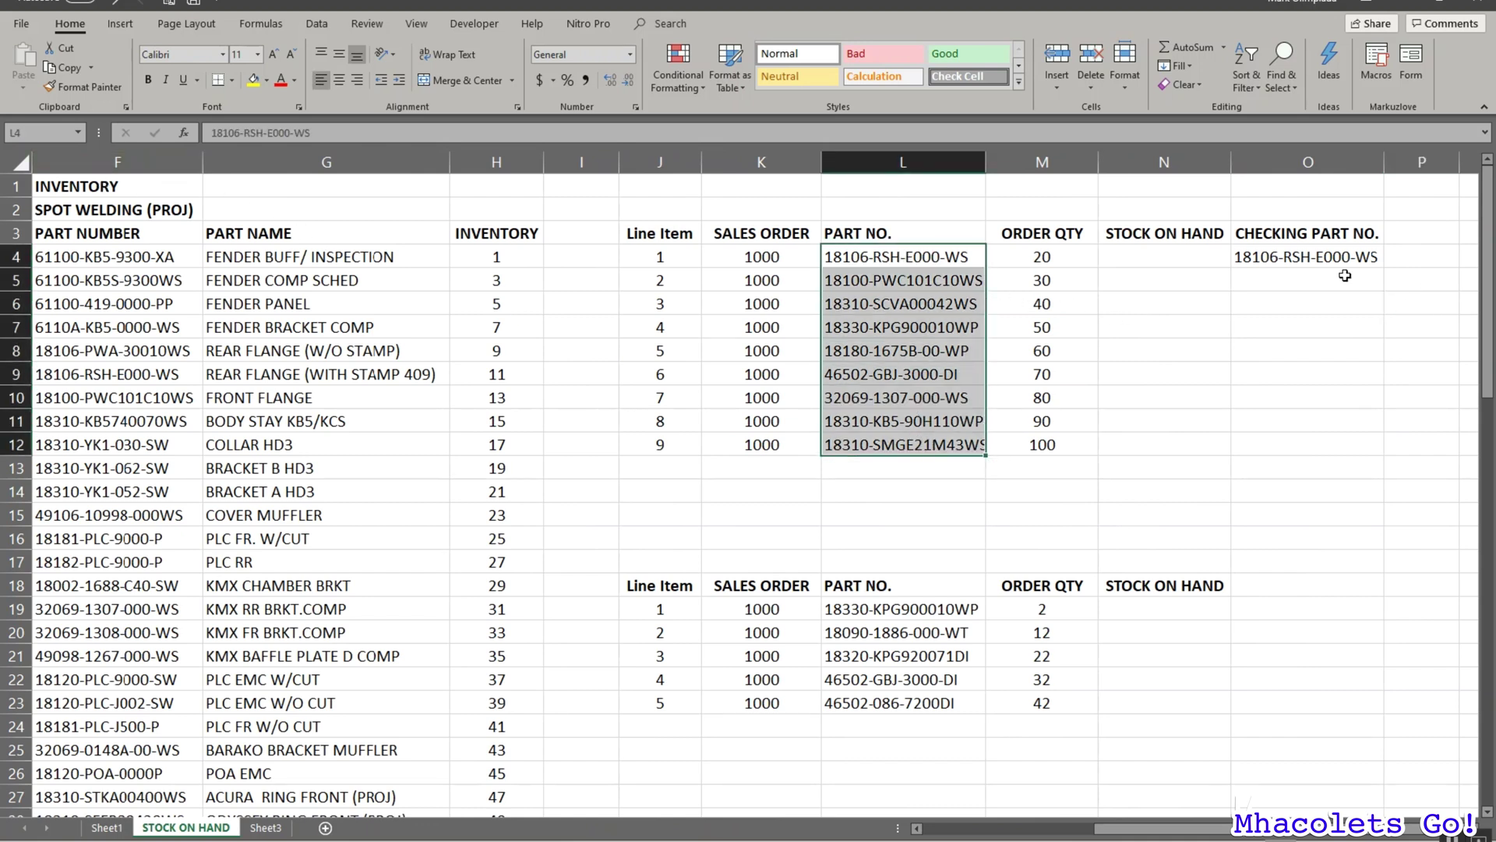
# Start a new formula in cell O4 and show the functions of the All category in Insert Function.
pyautogui.click(1329, 257)
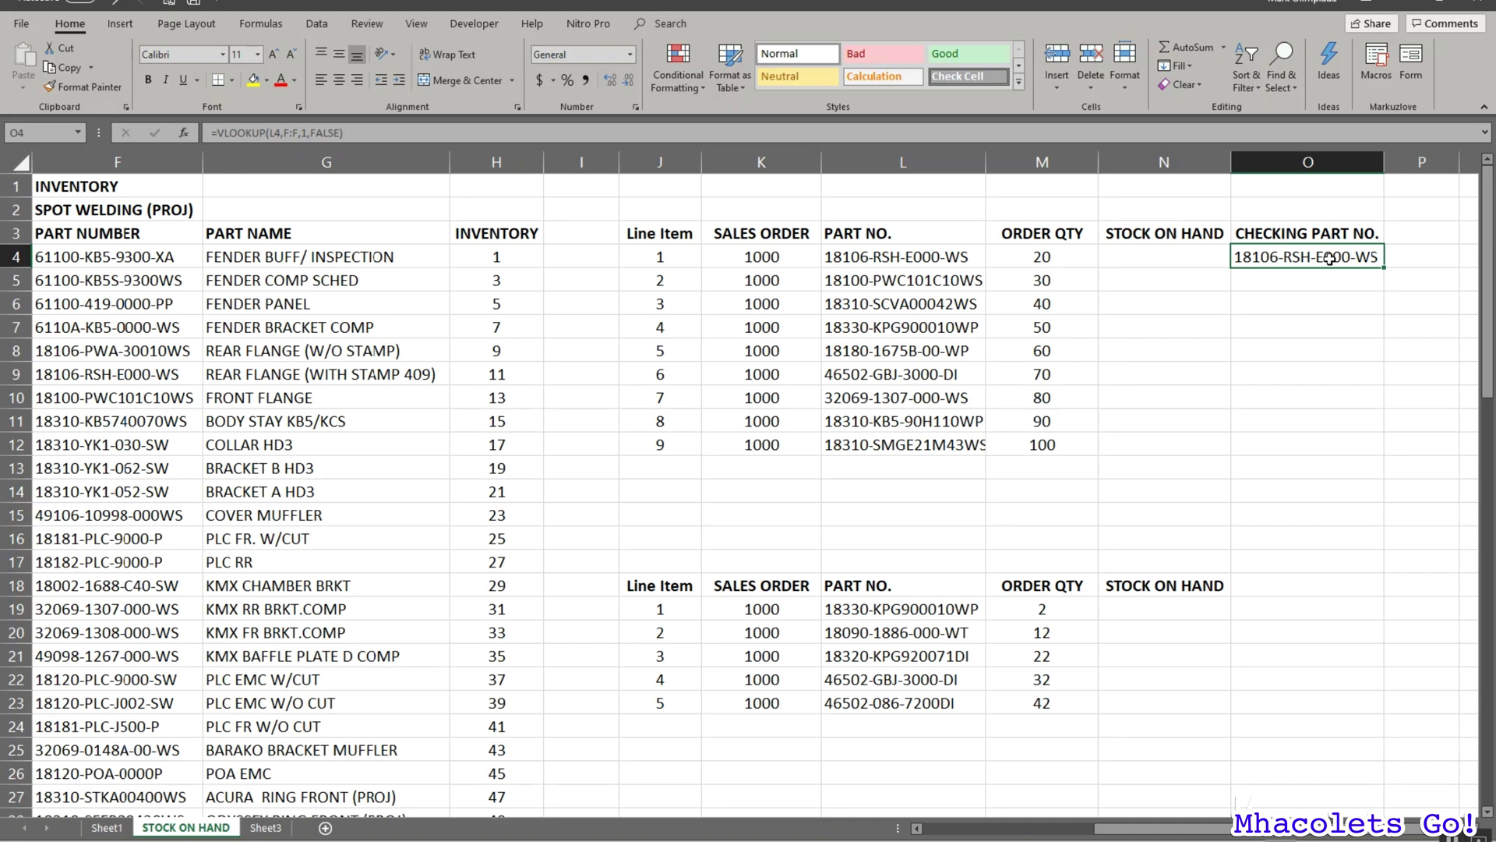
pyautogui.write('=')
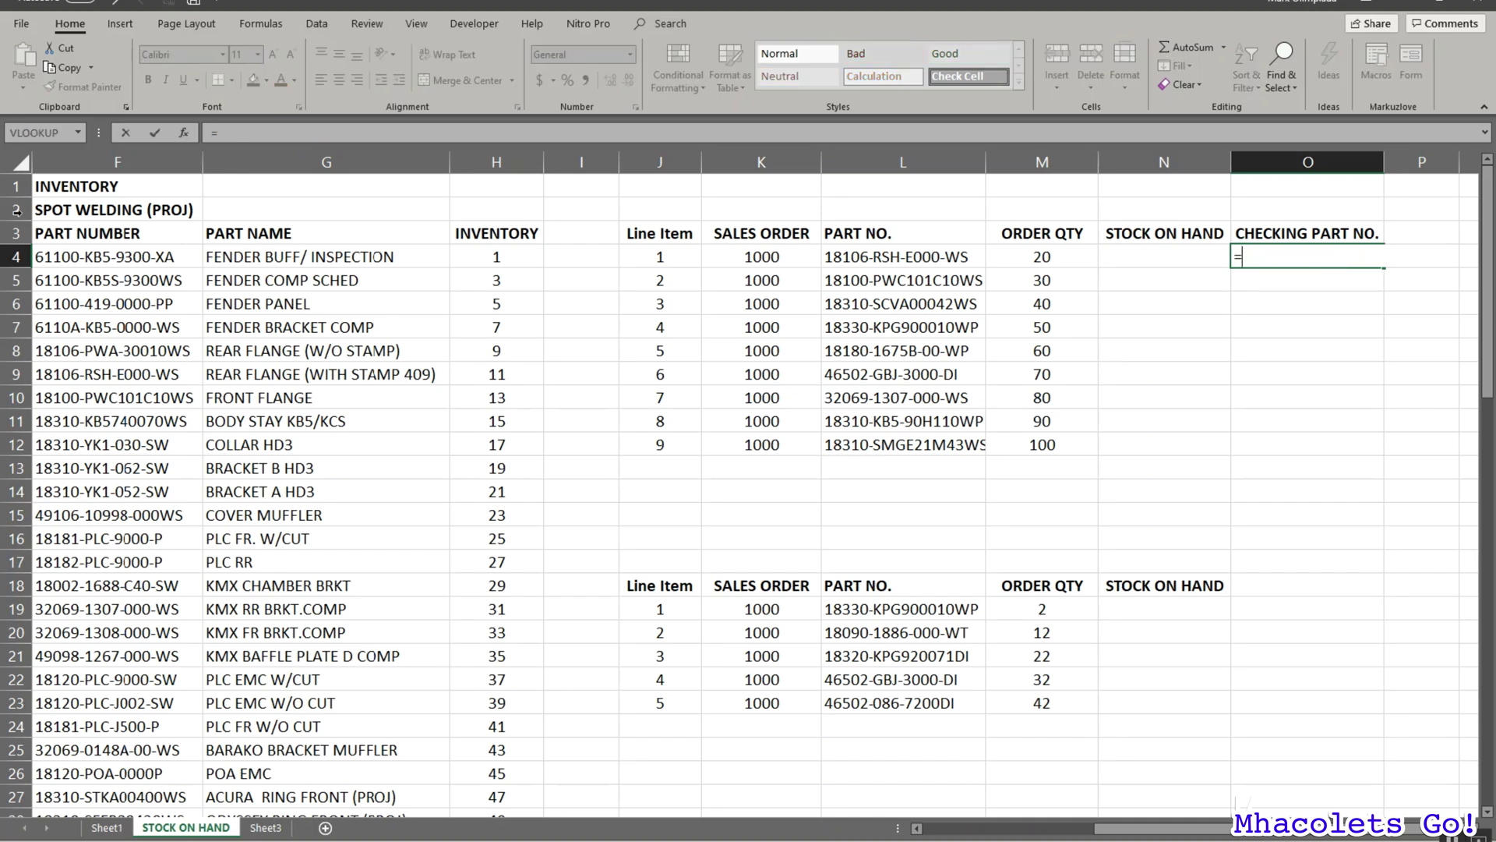
pyautogui.click(80, 134)
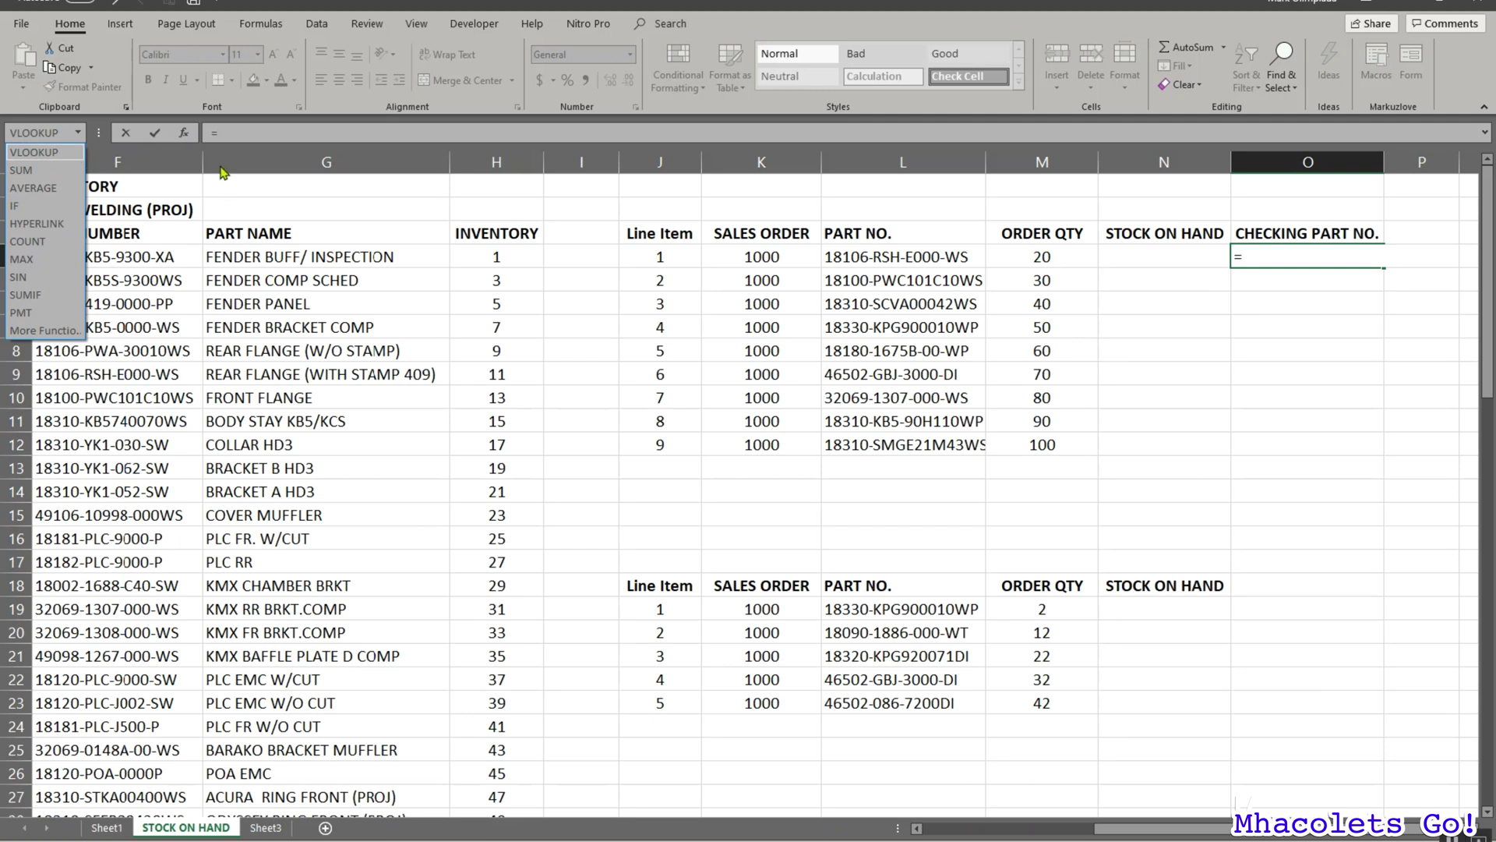
pyautogui.click(188, 134)
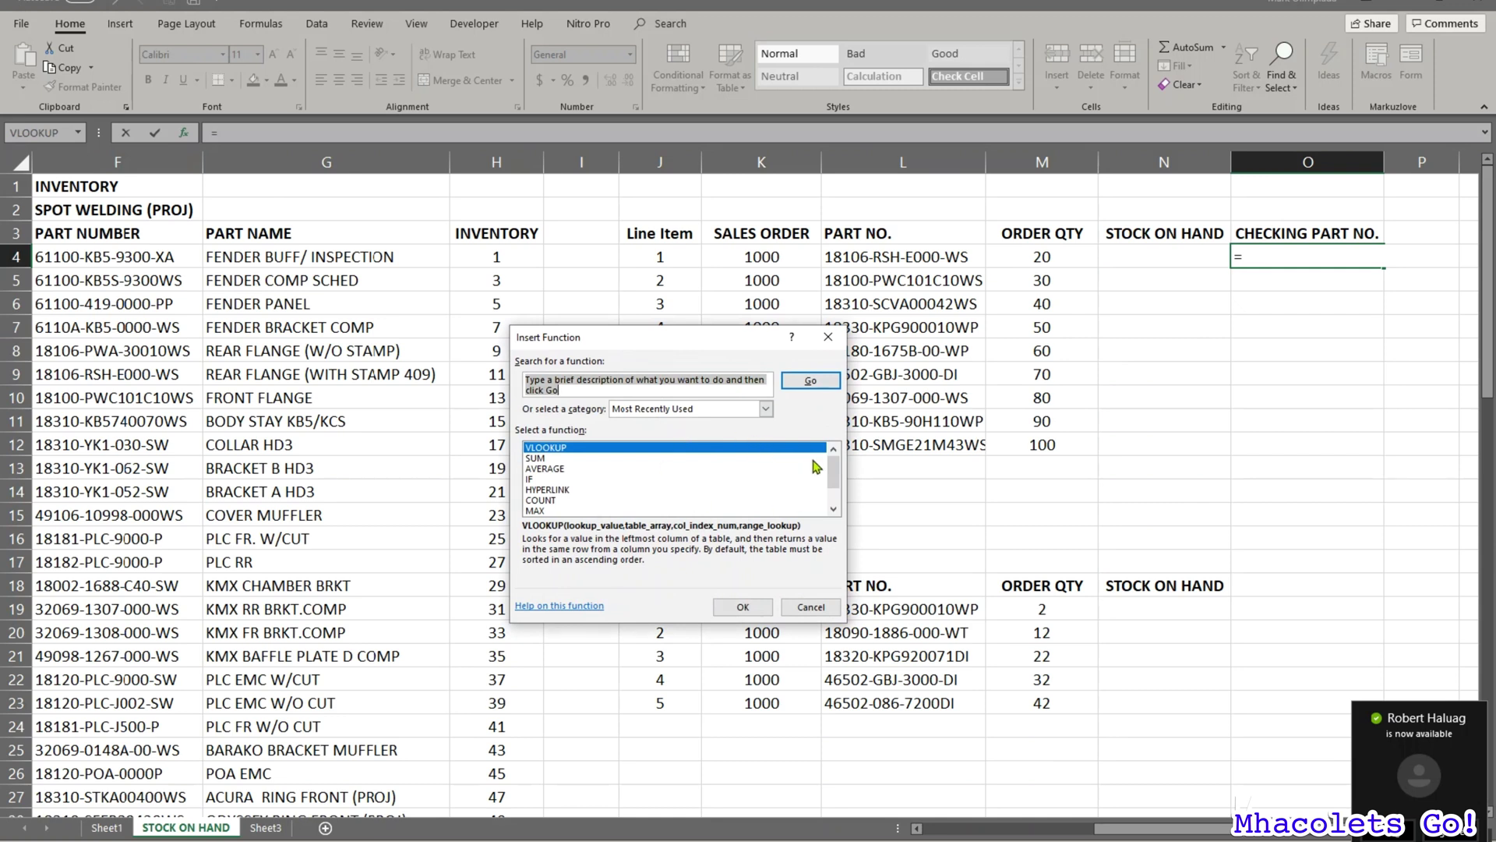
pyautogui.click(766, 410)
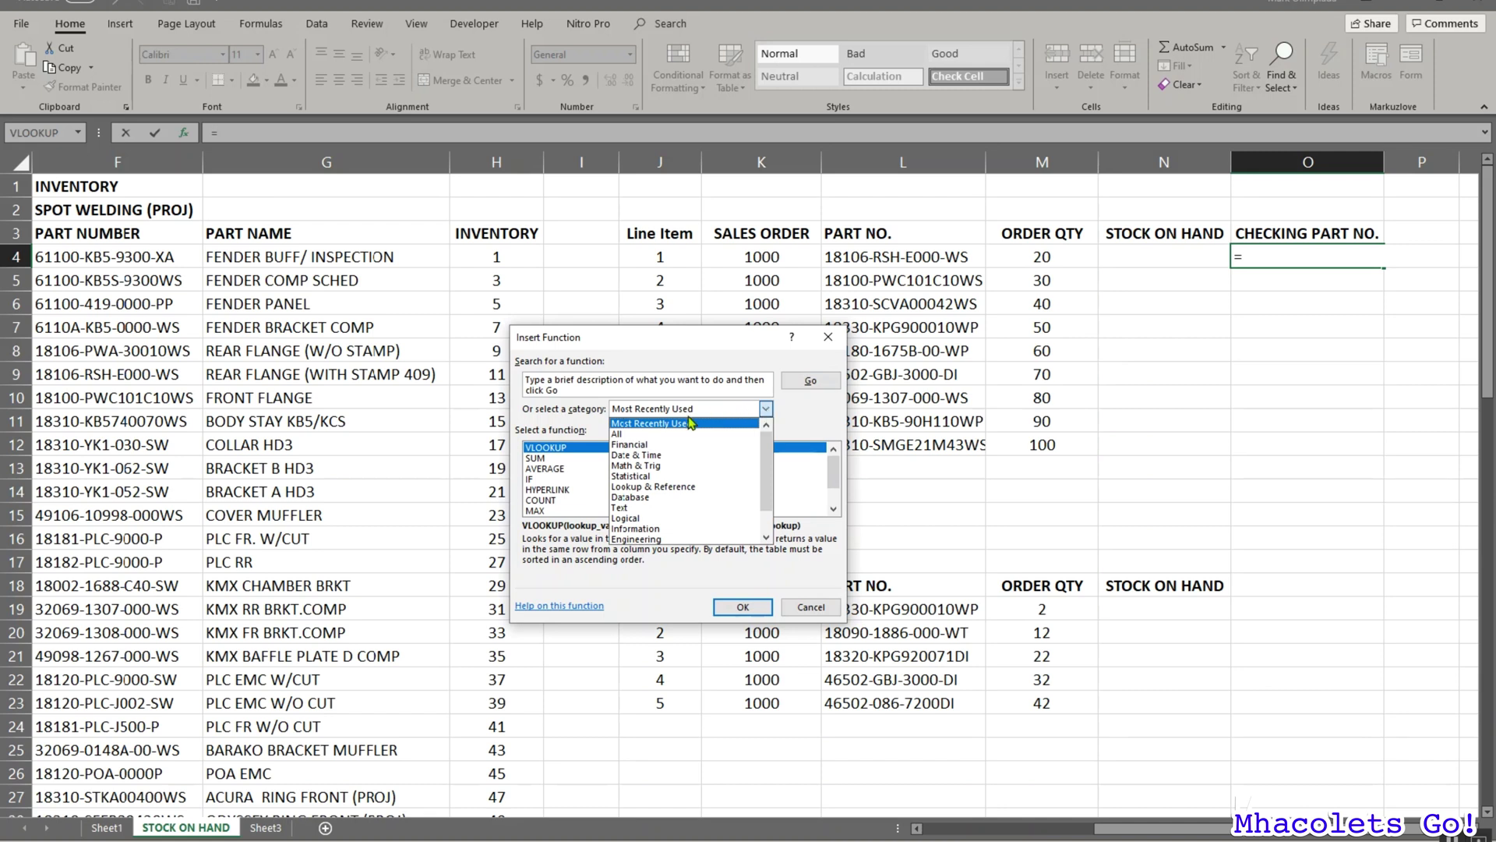
pyautogui.click(649, 434)
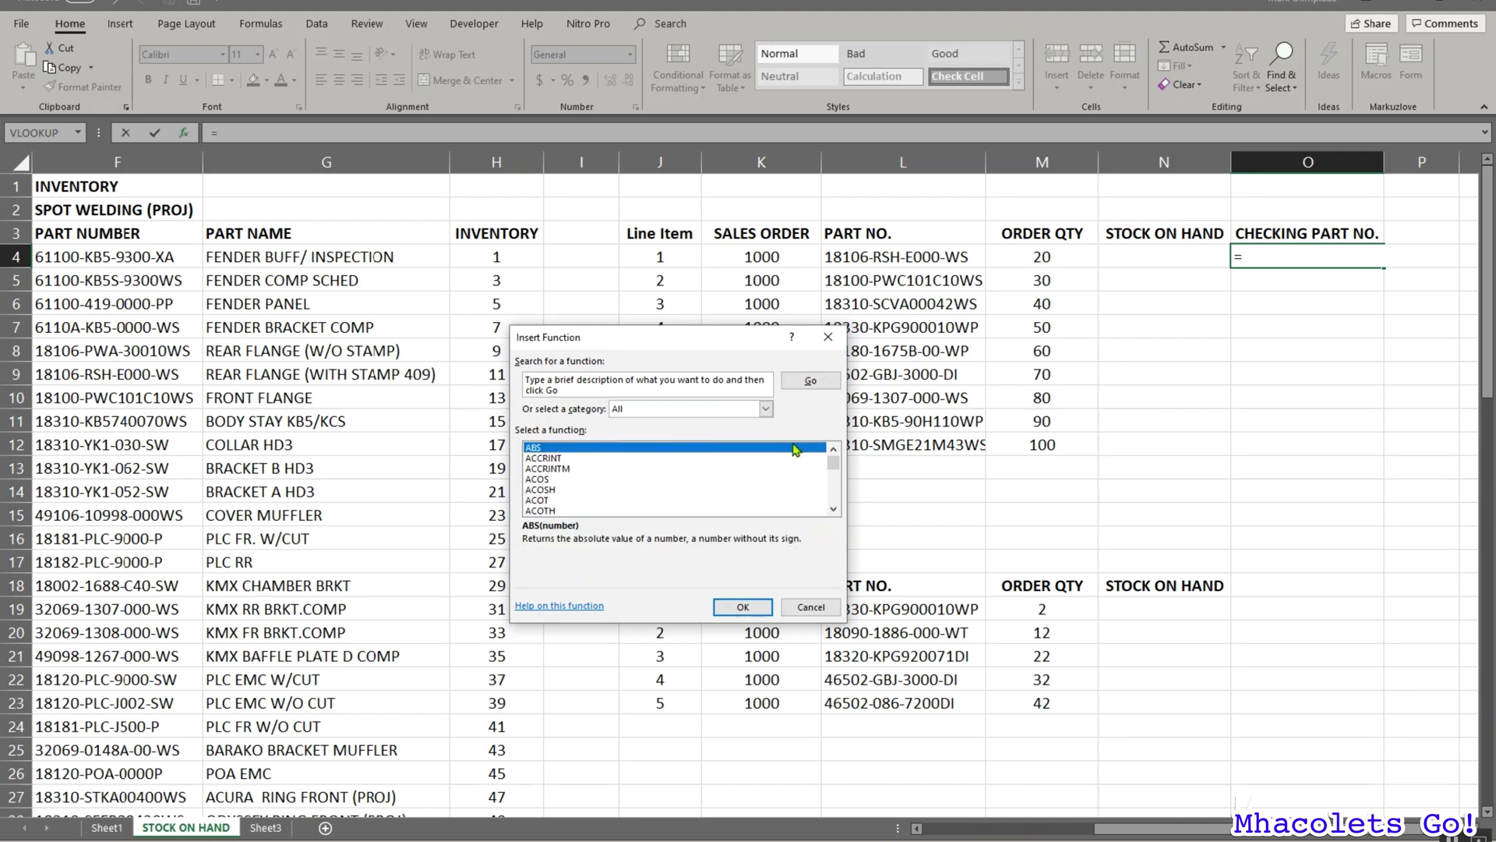
# Find VLOOKUP in the full function list and insert it into the O4 formula.
pyautogui.moveTo(833, 466); pyautogui.dragTo(839, 498)
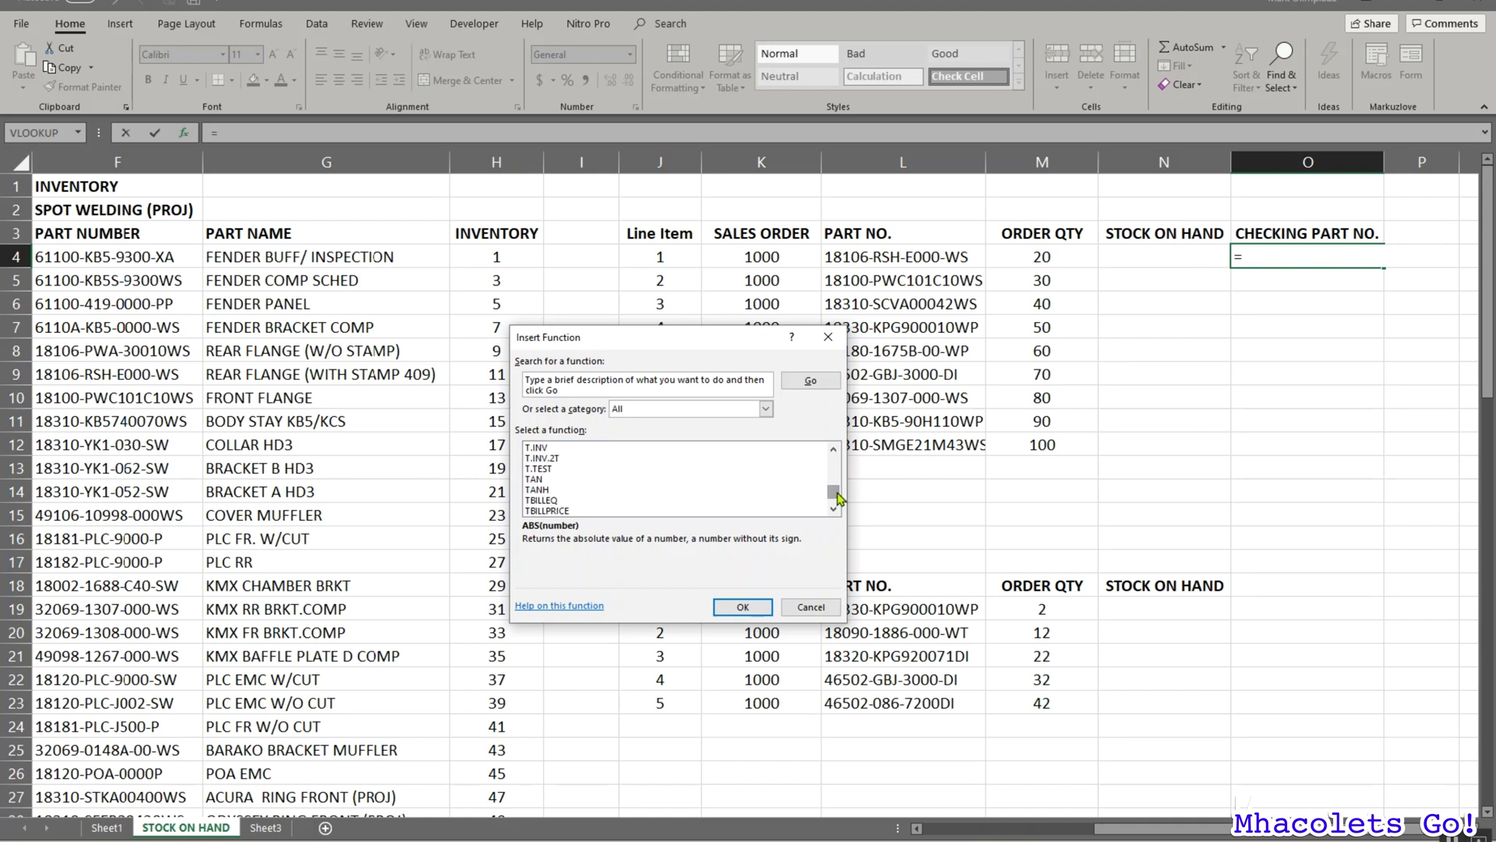
pyautogui.click(759, 470)
pyautogui.press('v')
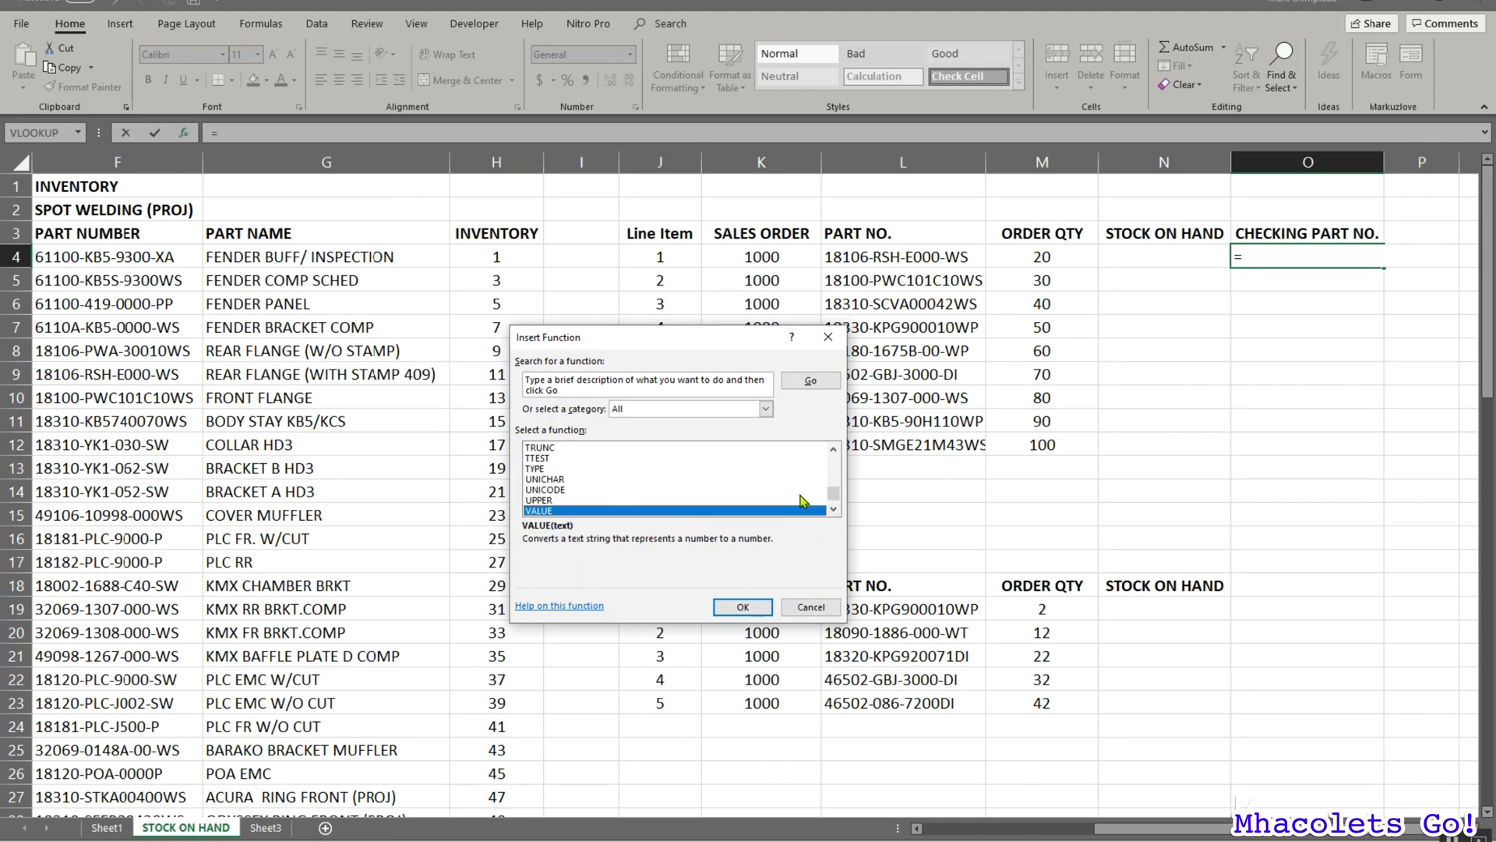
pyautogui.click(833, 509)
pyautogui.click(833, 509)
pyautogui.click(833, 509)
pyautogui.click(833, 509)
pyautogui.click(833, 509)
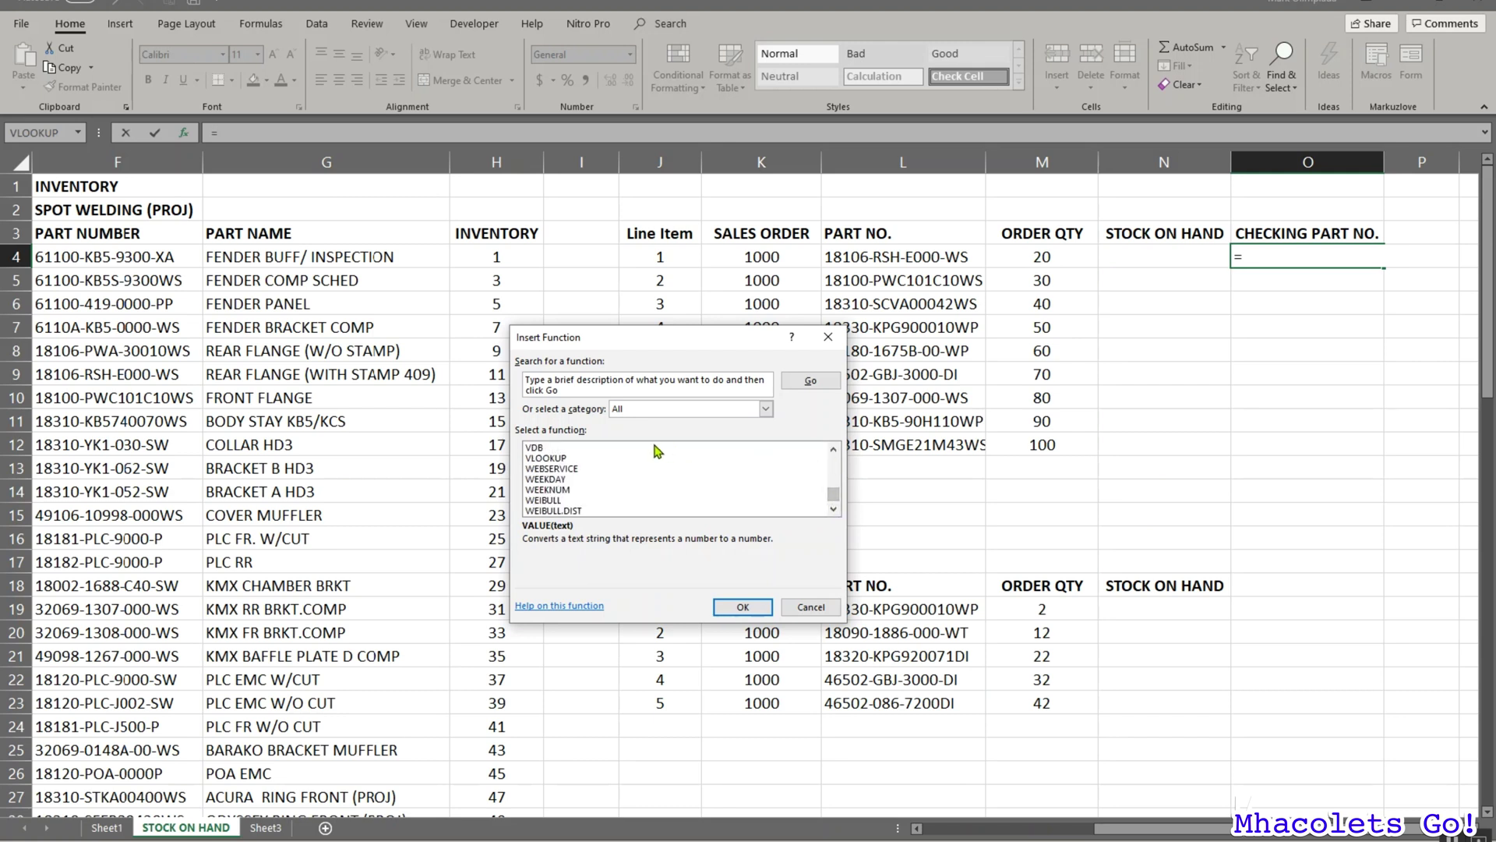
pyautogui.click(556, 458)
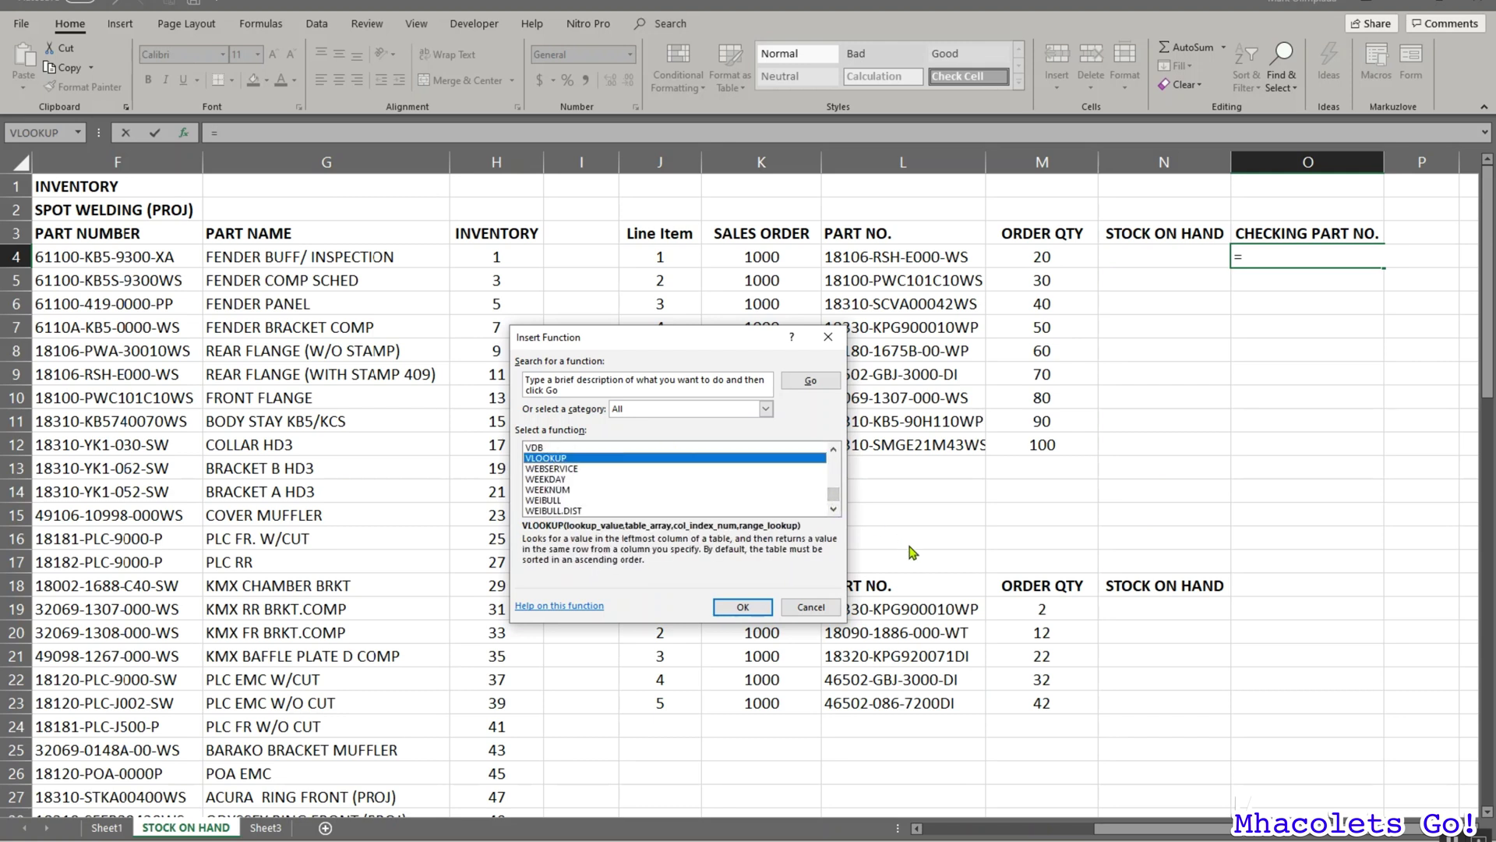
pyautogui.click(739, 609)
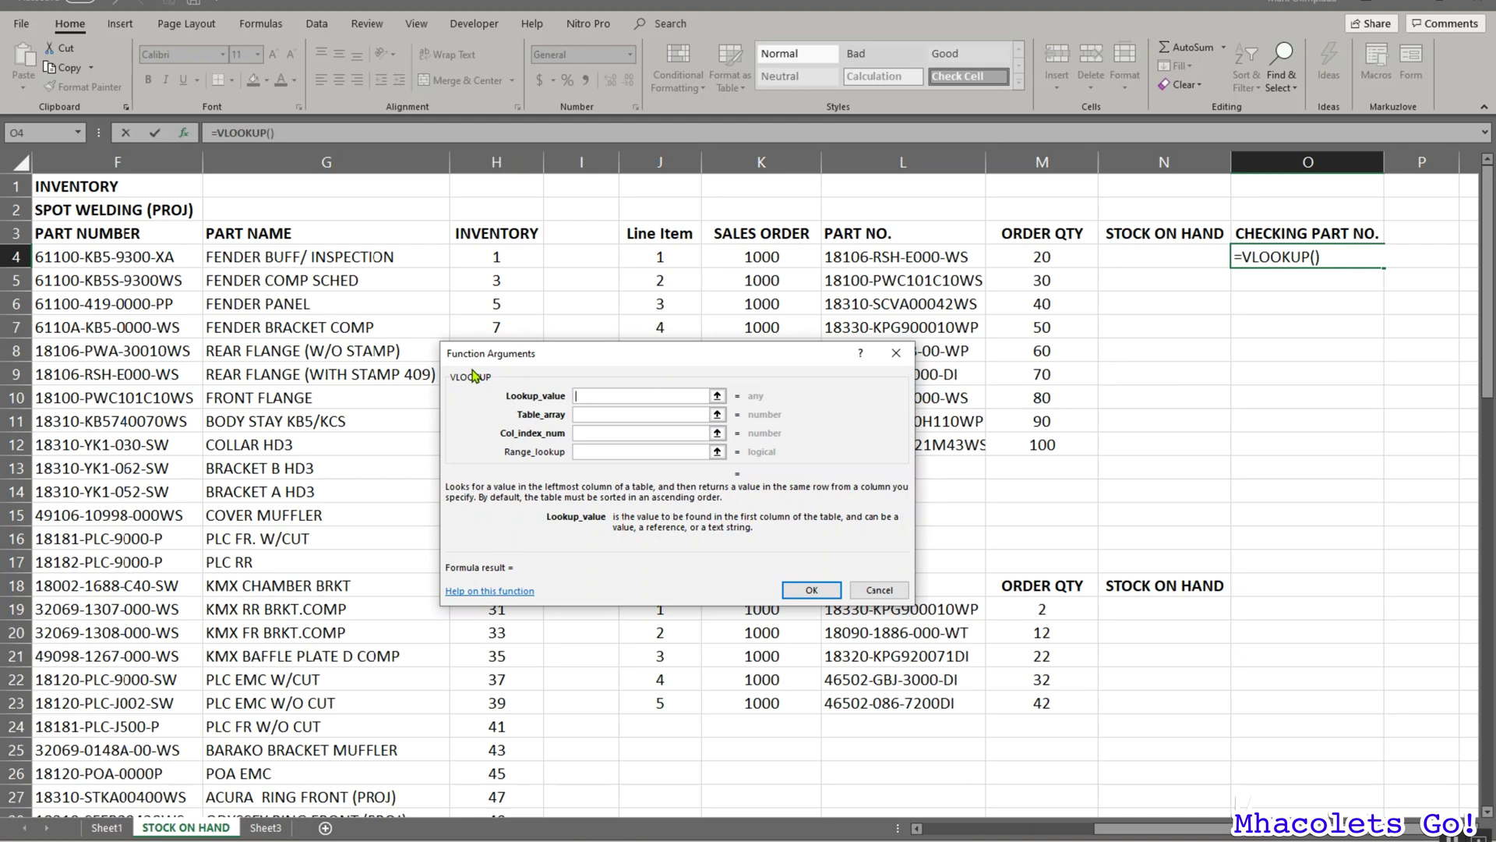
# Complete the VLOOKUP in O4 with lookup value L4, table array F:F, column index 1 and range lookup FALSE.
pyautogui.moveTo(728, 359); pyautogui.dragTo(762, 508)
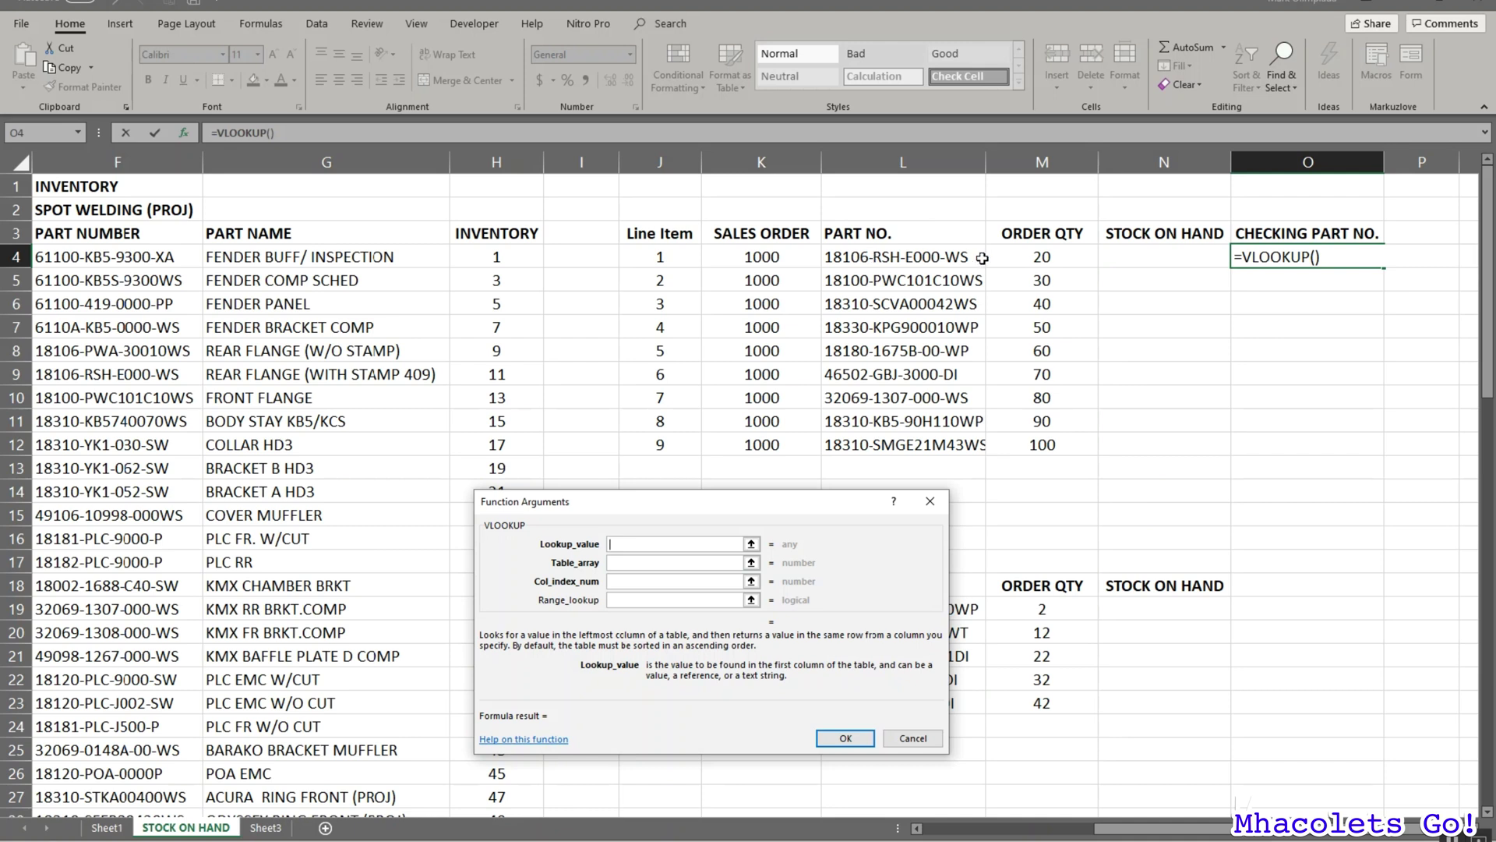
pyautogui.click(887, 255)
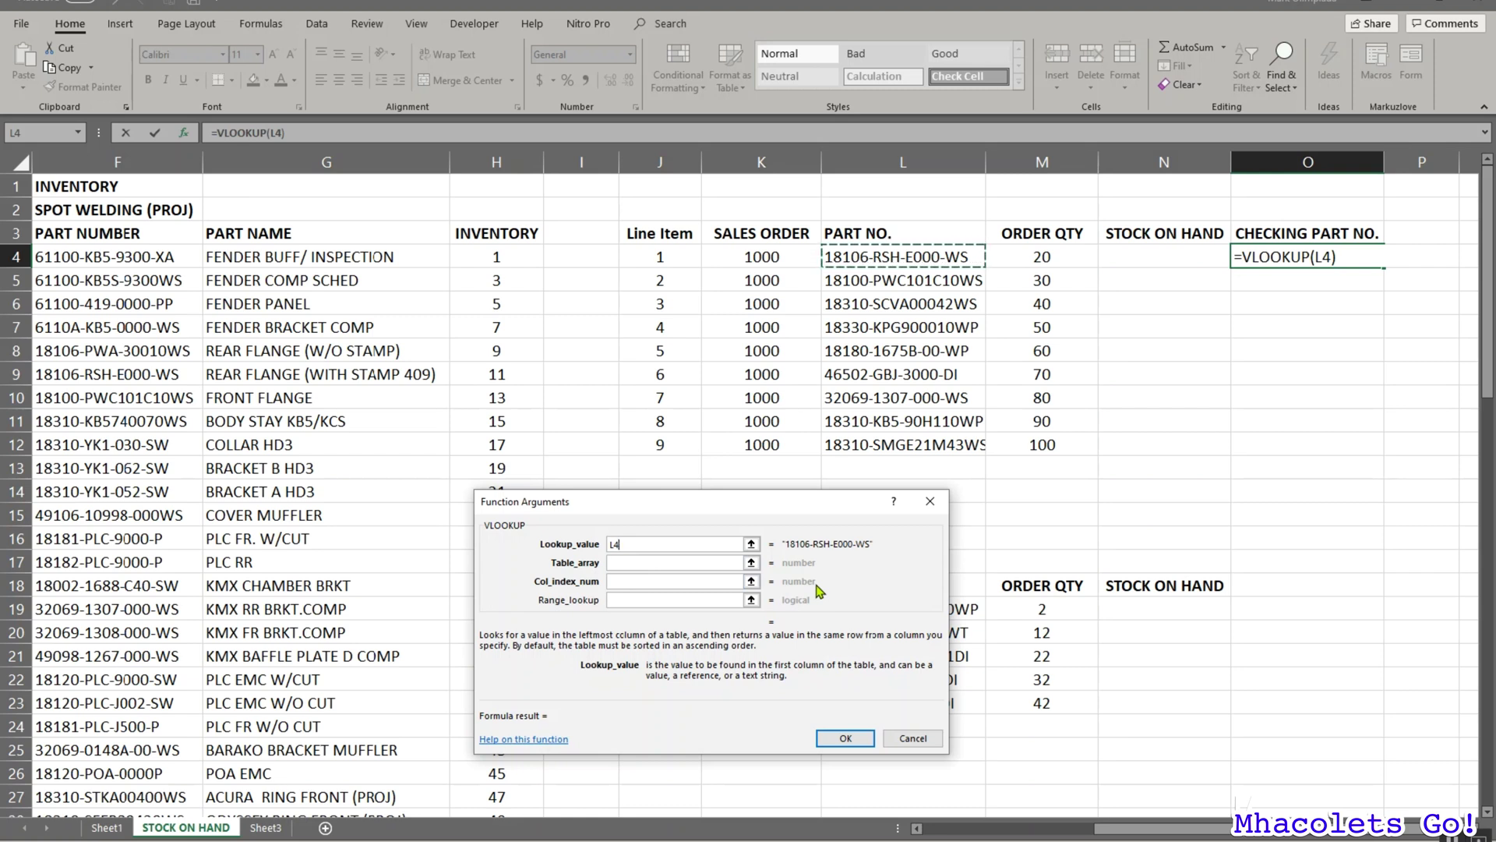
pyautogui.press('Tab')
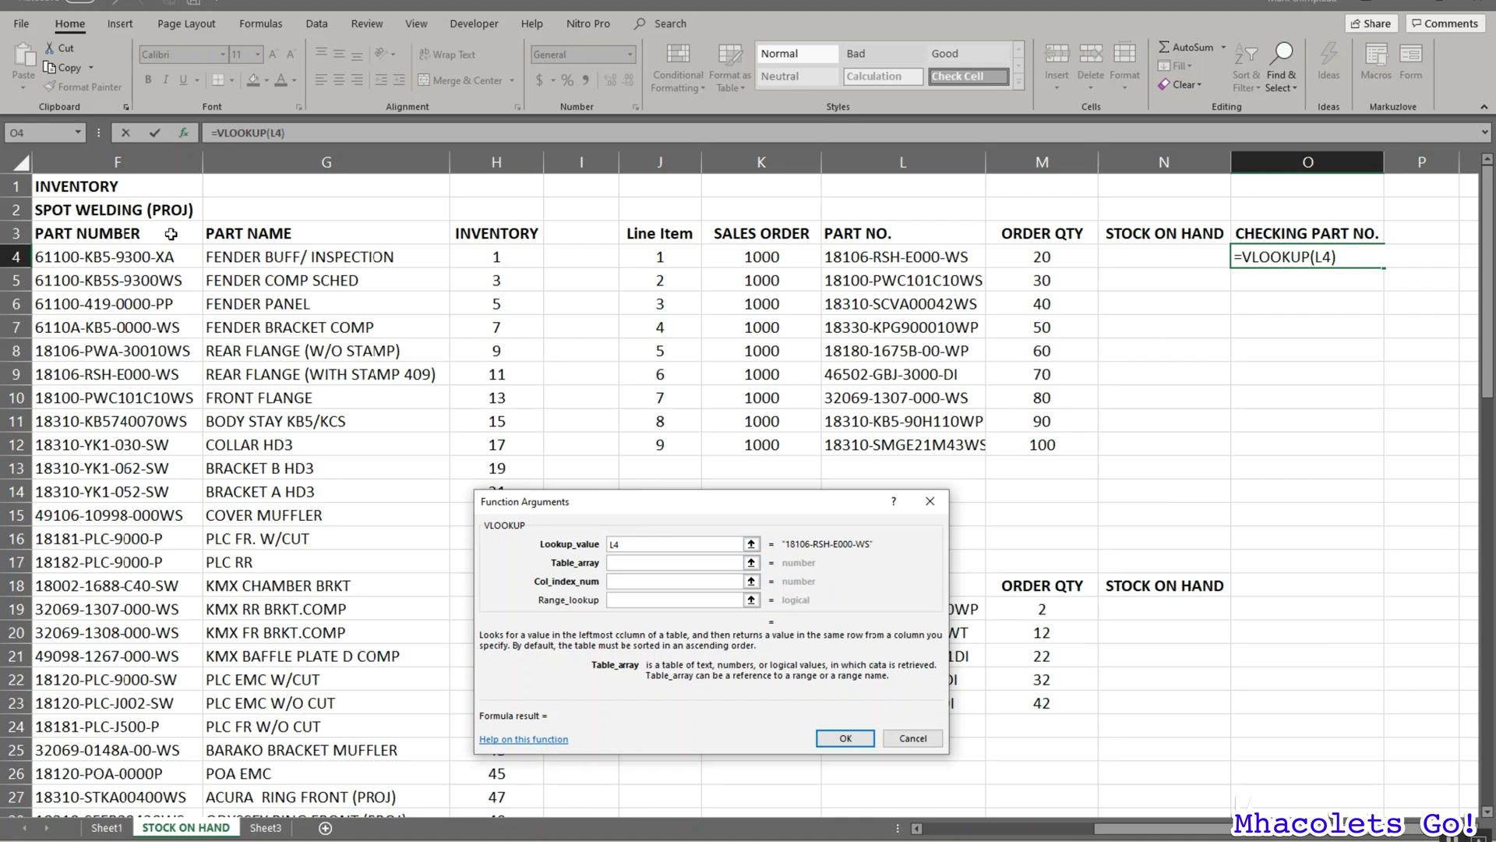
pyautogui.click(143, 161)
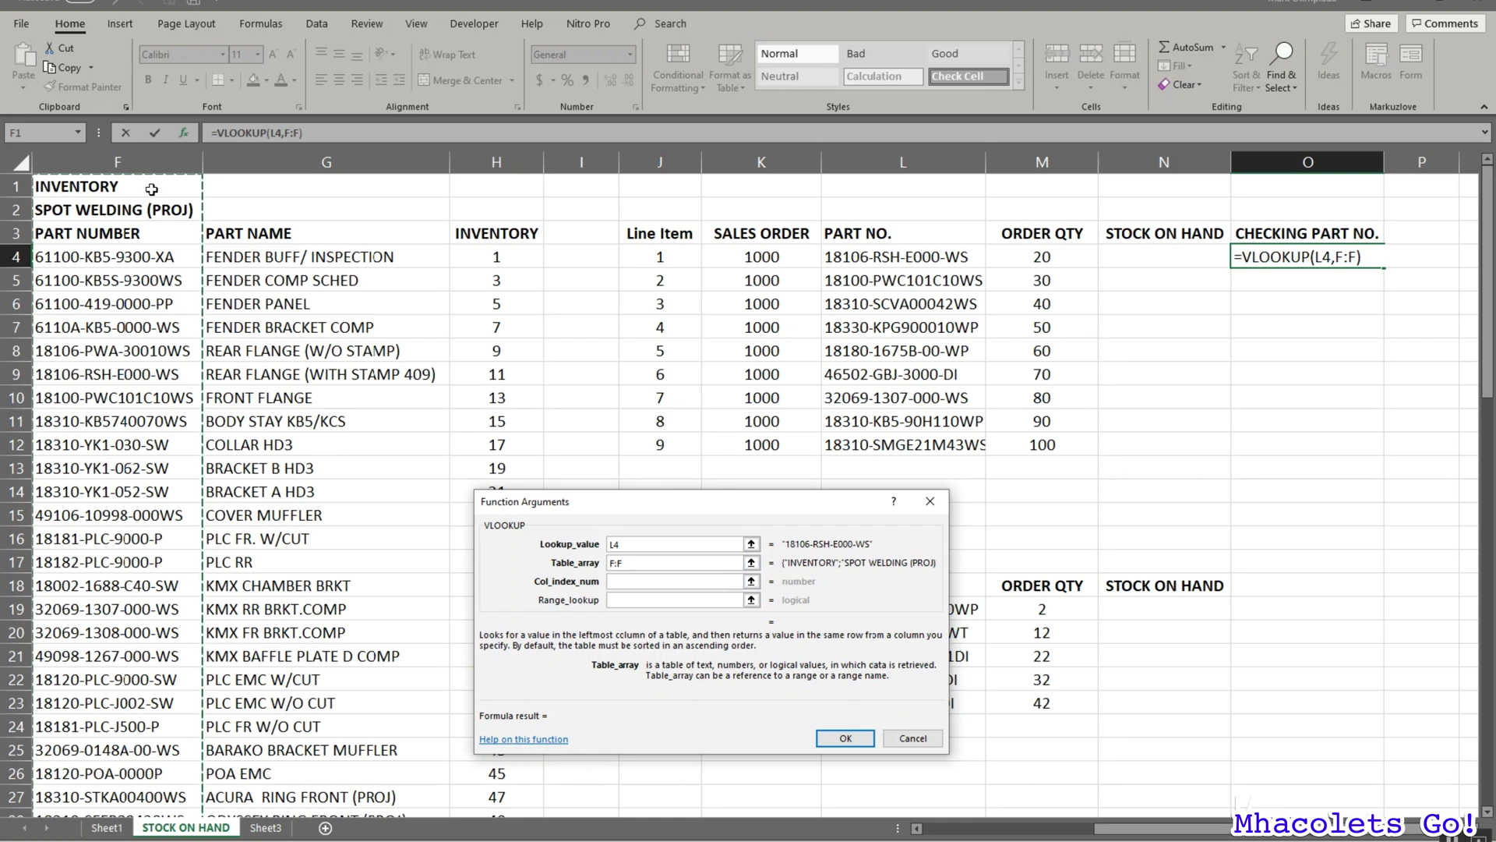
pyautogui.click(650, 582)
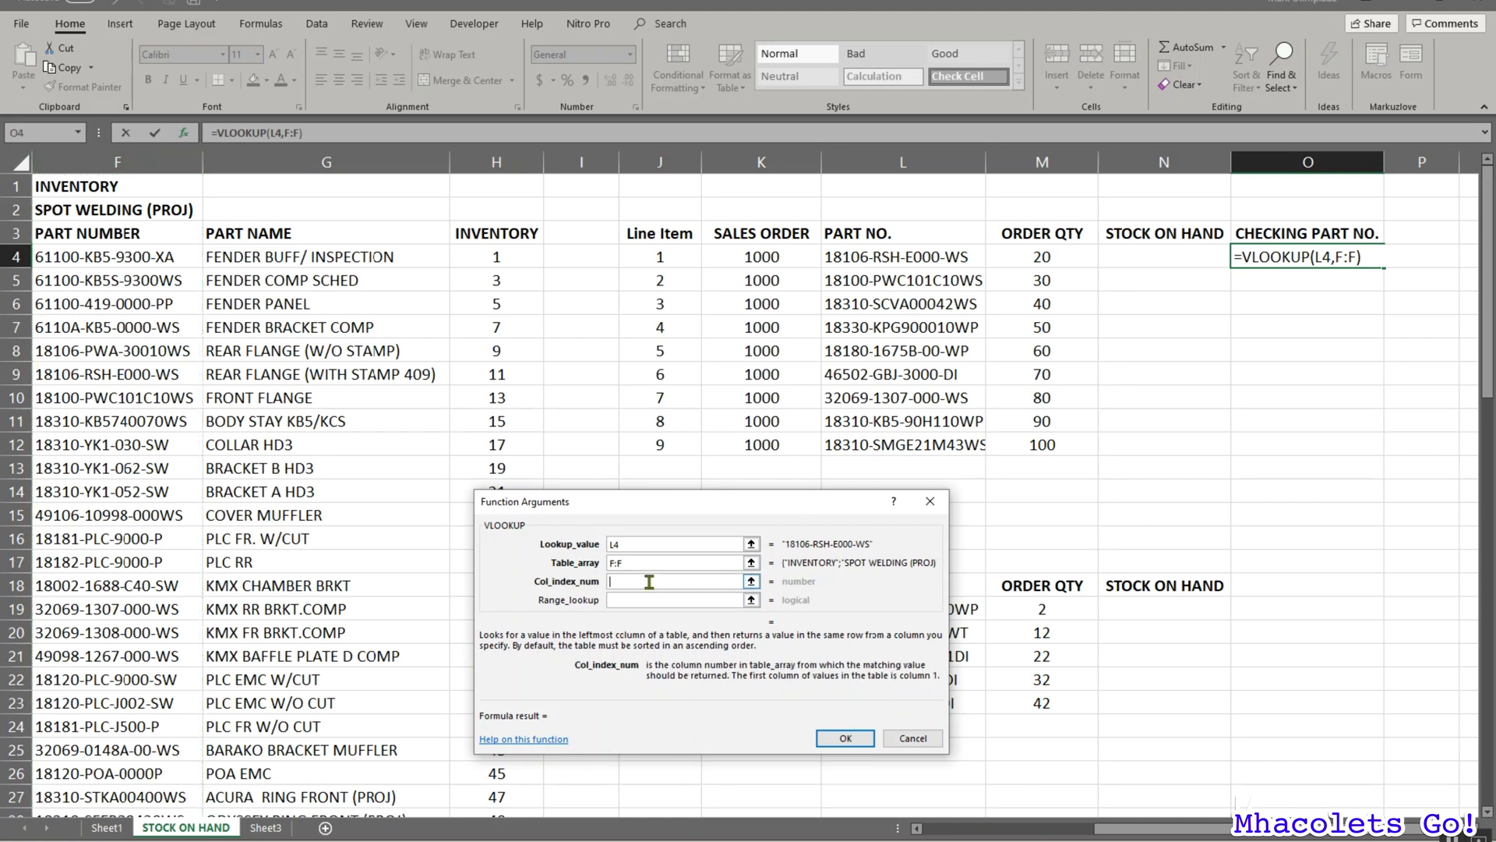
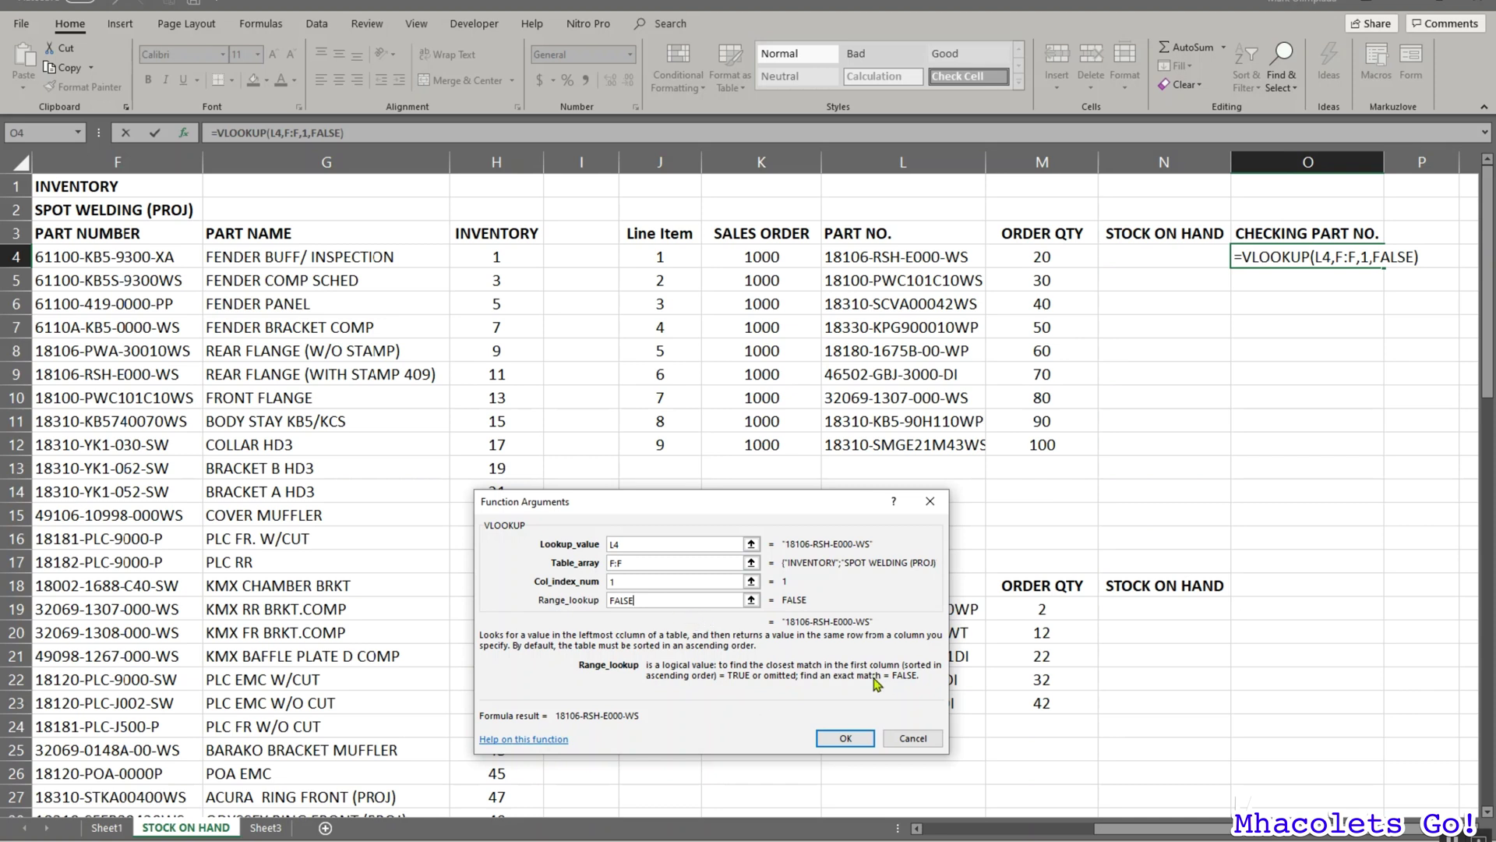
pyautogui.click(849, 744)
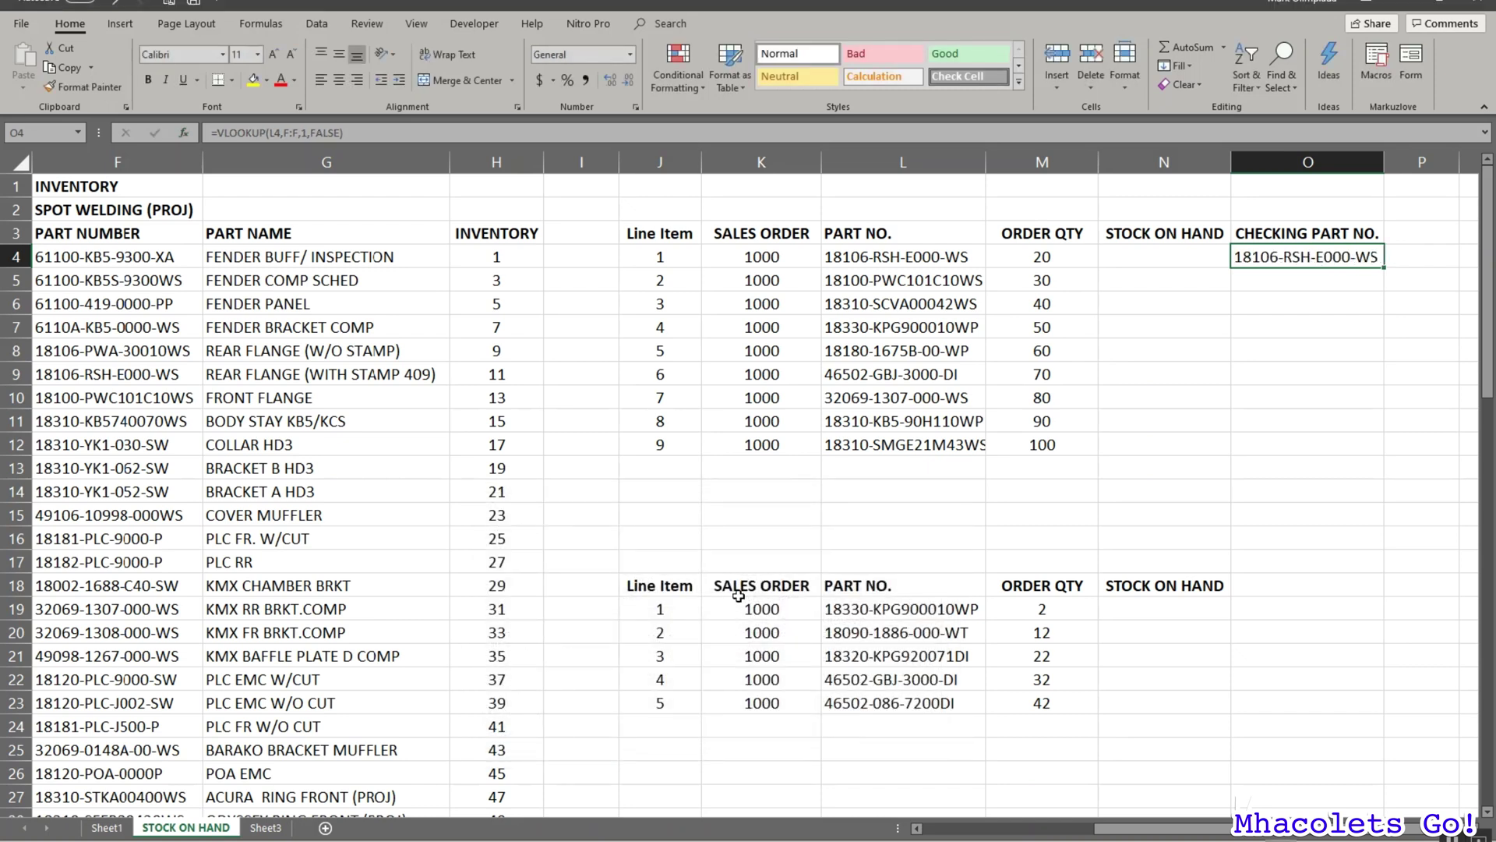
# Copy the lookup formula from O4 down through O12 and autofit column O.
pyautogui.click(1319, 282)
pyautogui.click(1317, 257)
pyautogui.hotkey('ctrl', 'c')
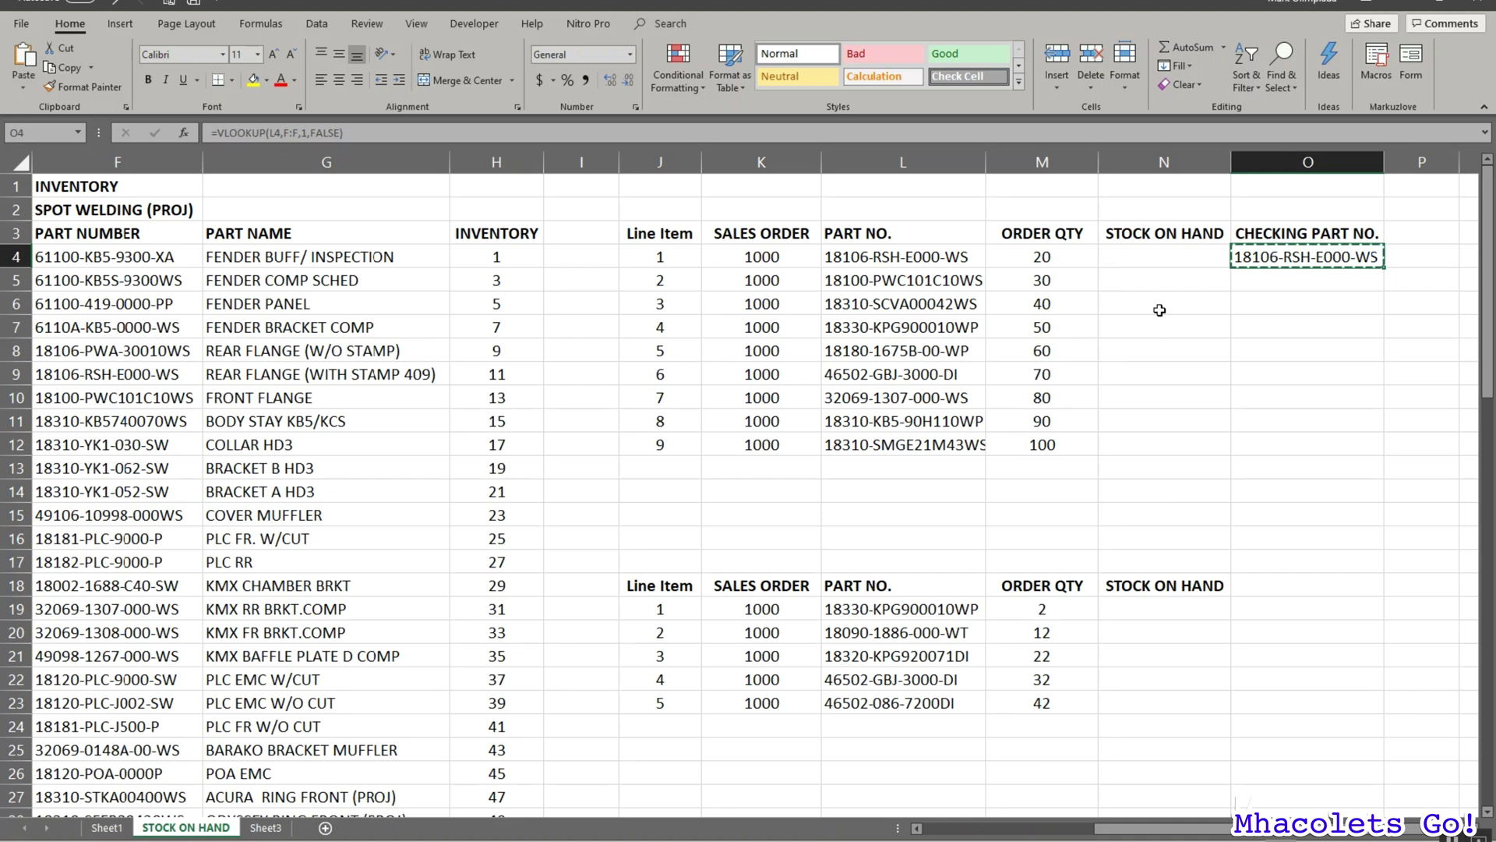
pyautogui.hotkey('shift', 'Down')
pyautogui.hotkey('shift', 'Down')
pyautogui.hotkey('shift', 'Down')
pyautogui.hotkey('shift', 'Down')
pyautogui.hotkey('shift', 'Down')
pyautogui.hotkey('shift', 'Down')
pyautogui.hotkey('shift', 'Down')
pyautogui.hotkey('shift', 'Down')
pyautogui.hotkey('shift', 'Down')
pyautogui.hotkey('shift', 'Up')
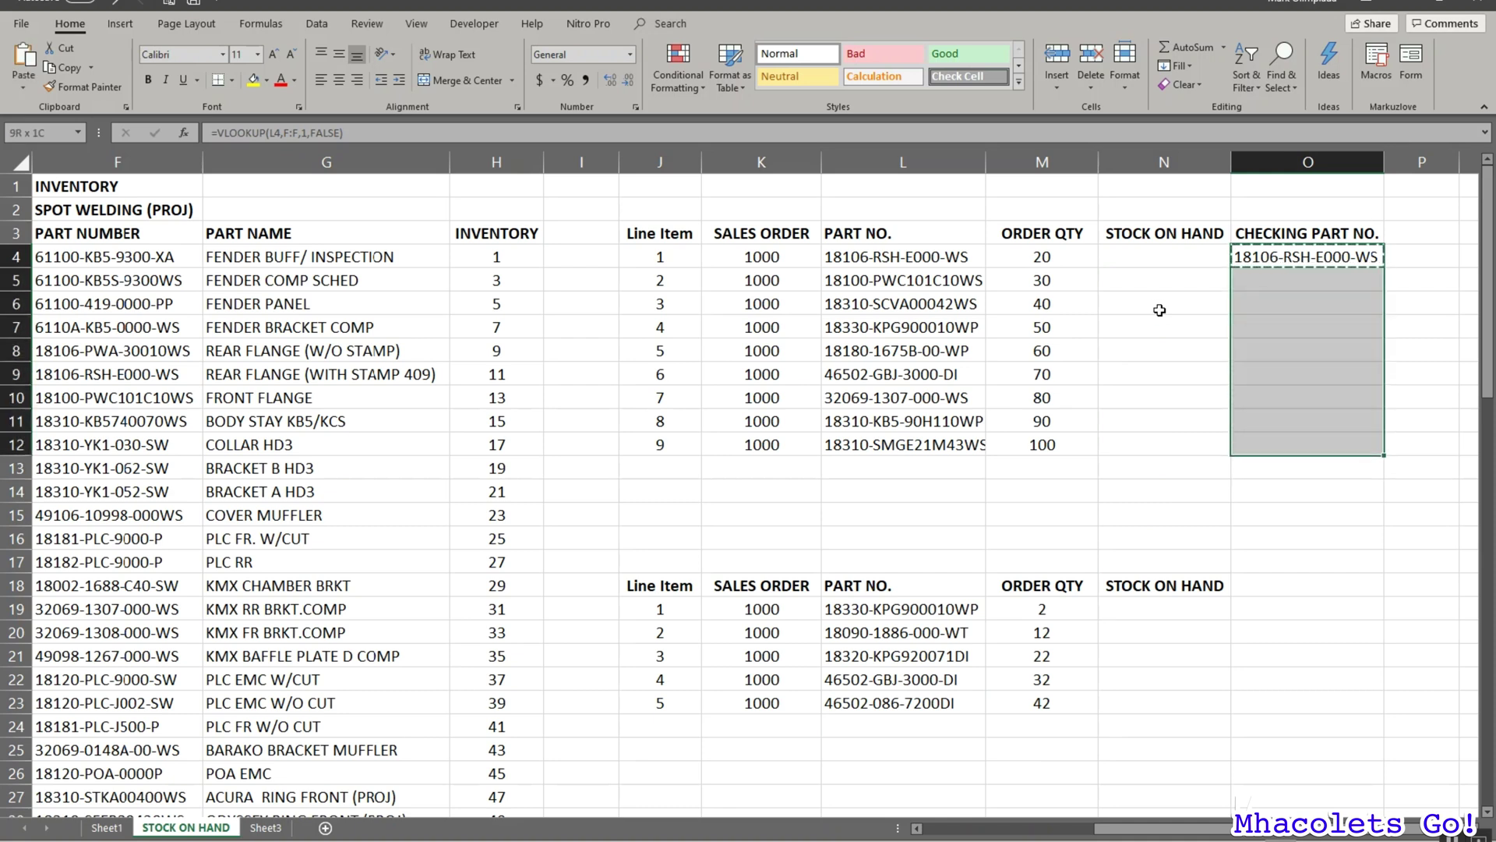
pyautogui.press('Return')
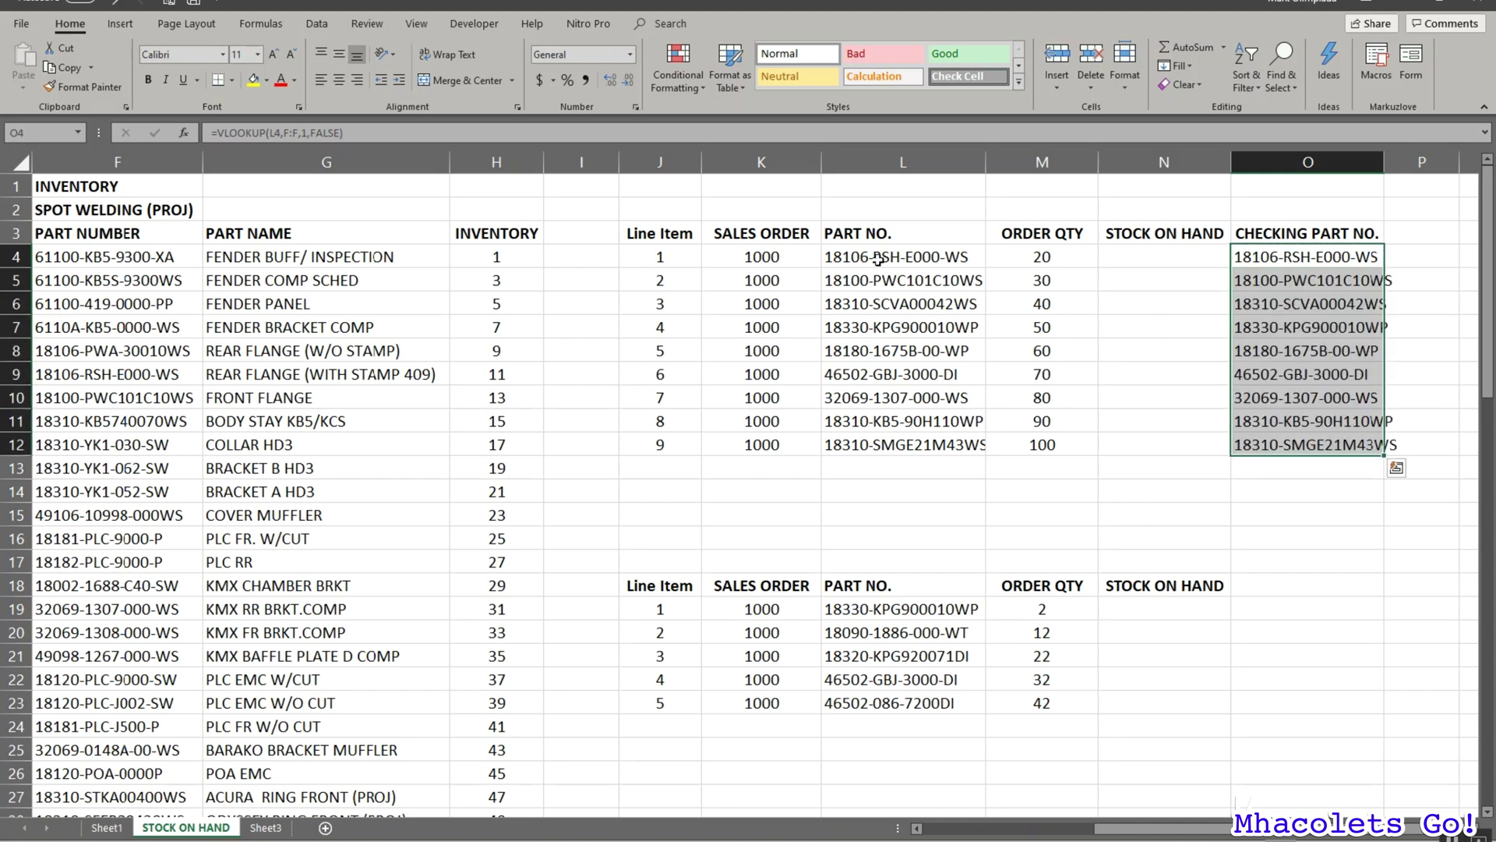
pyautogui.press('Escape')
pyautogui.doubleClick(1392, 162)
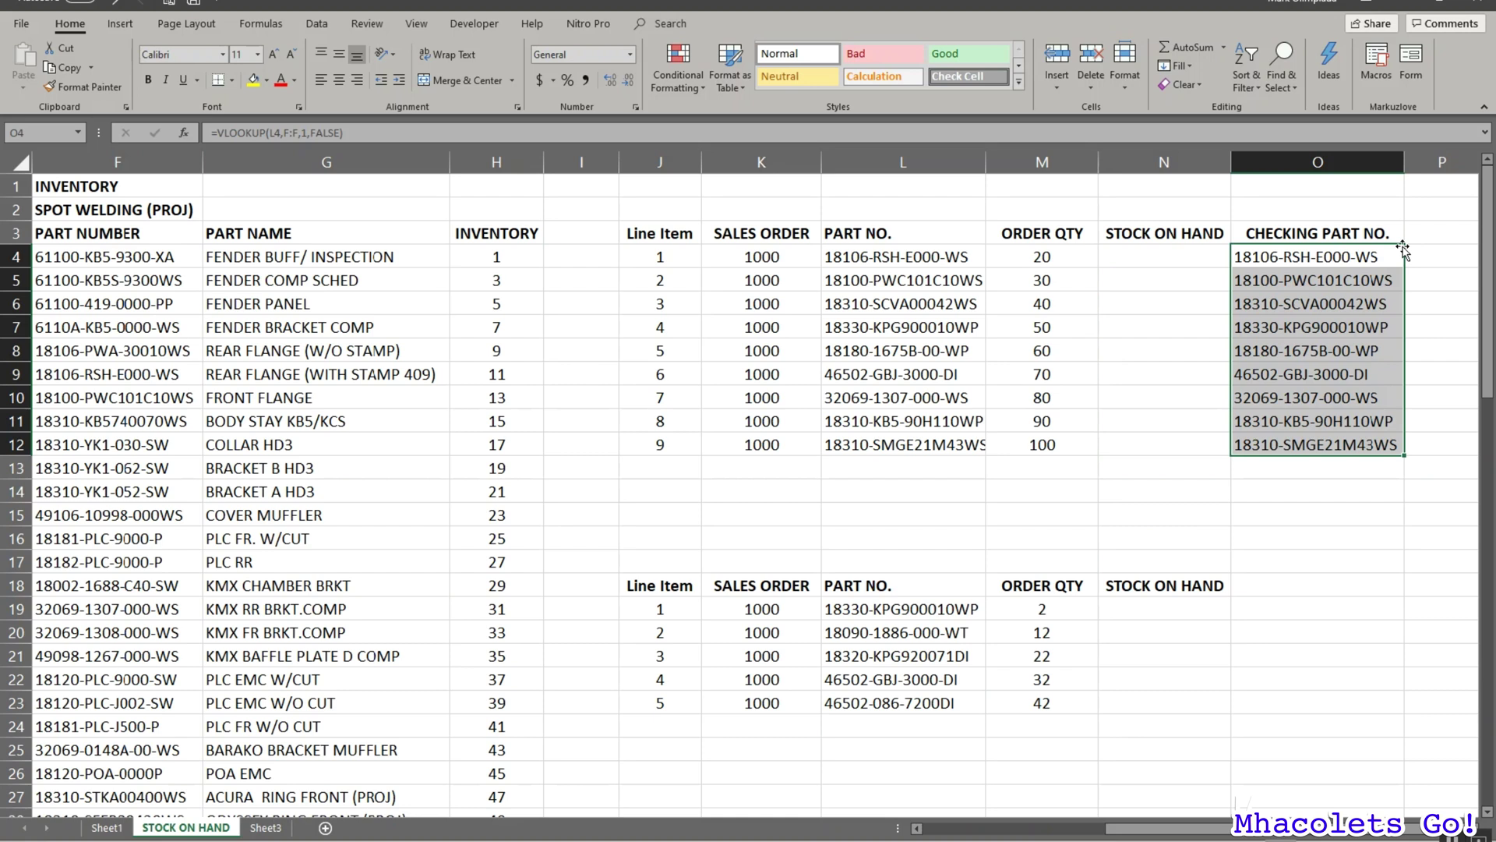
pyautogui.click(1155, 380)
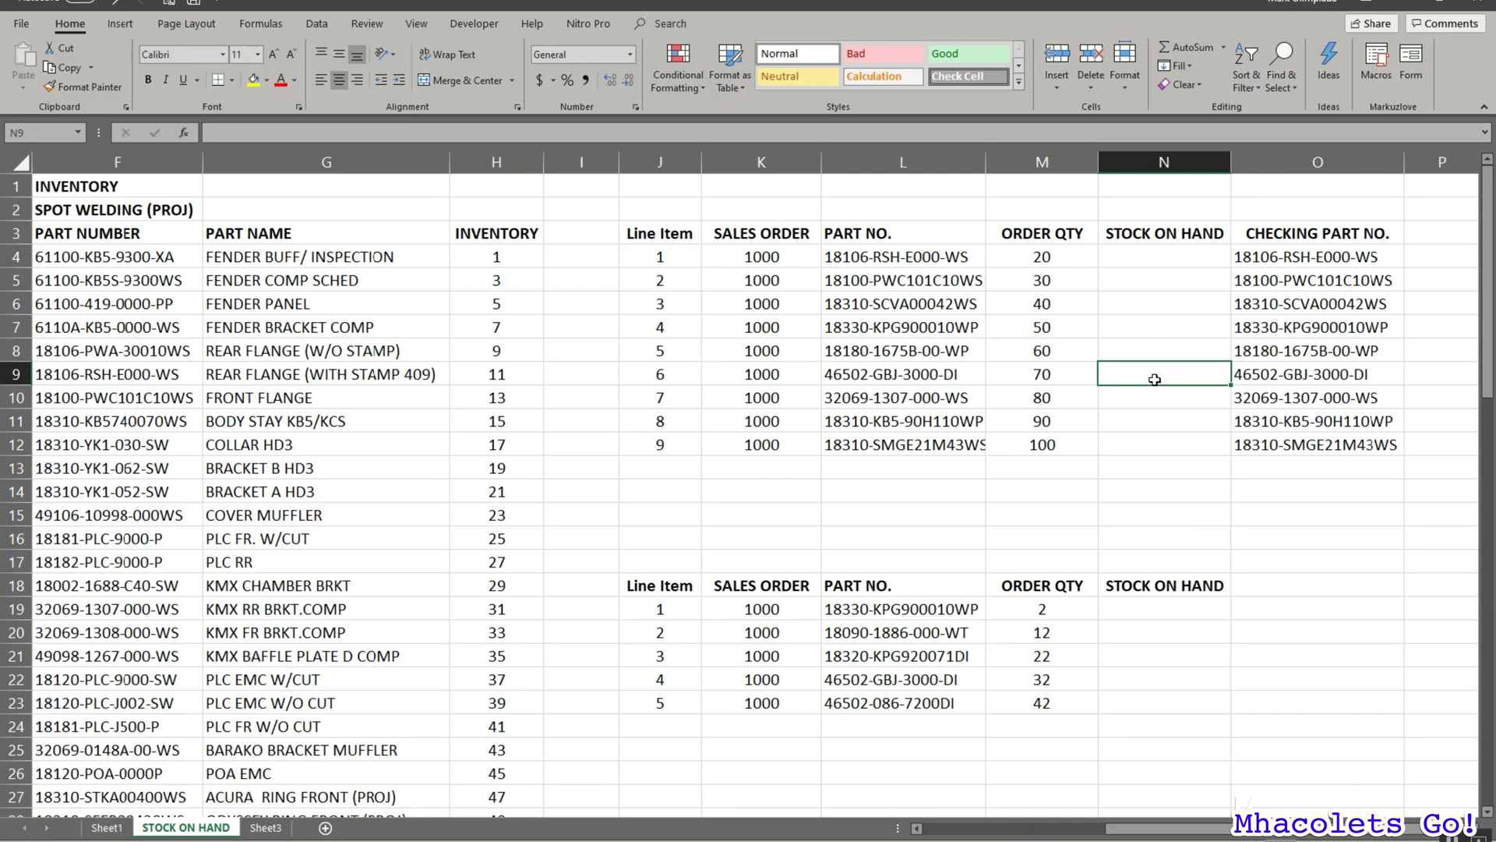
pyautogui.click(1203, 233)
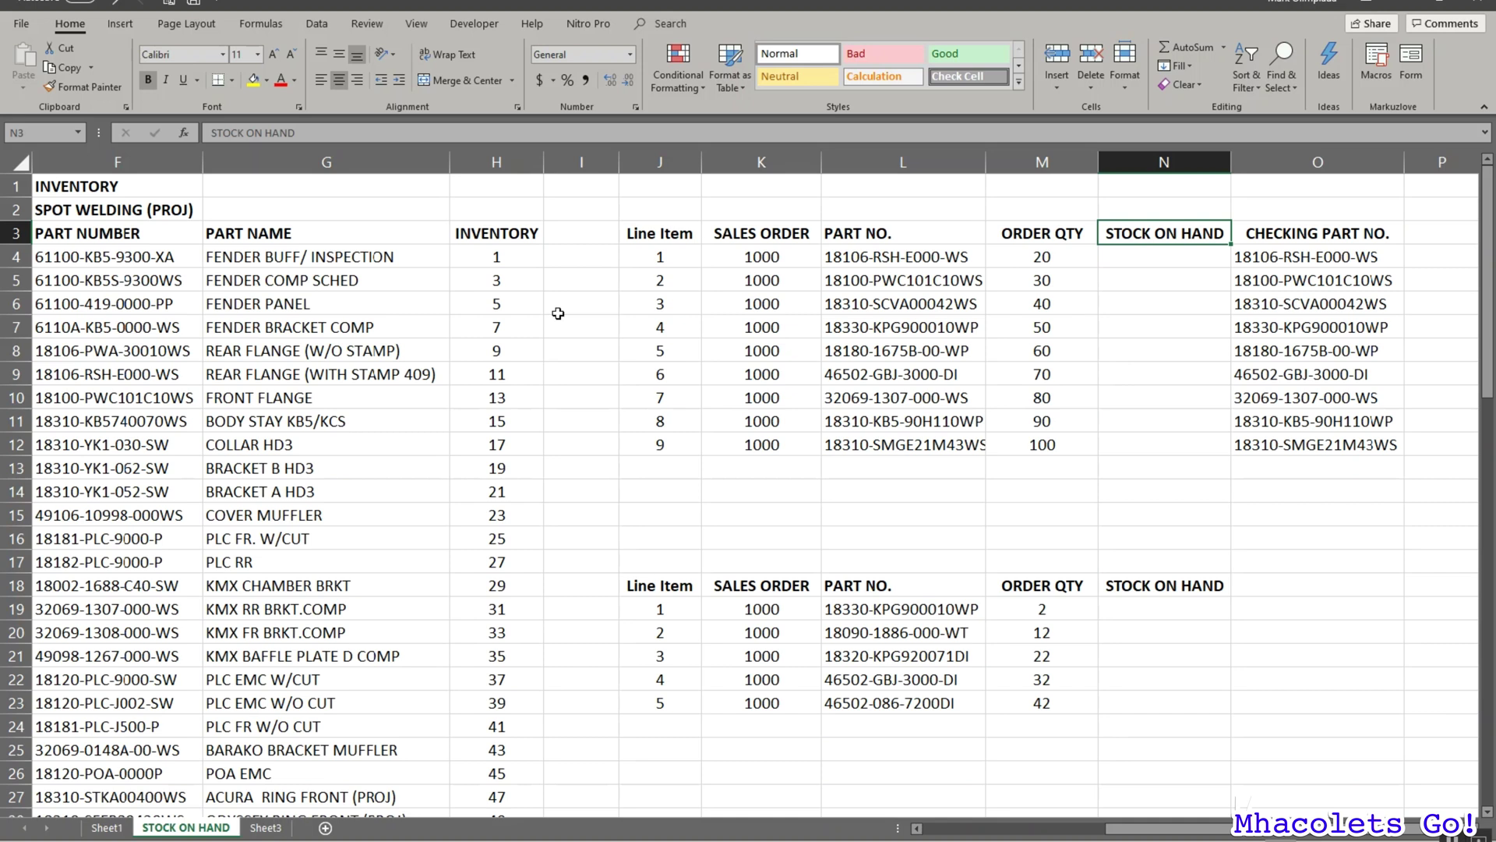
pyautogui.moveTo(874, 261); pyautogui.dragTo(898, 434)
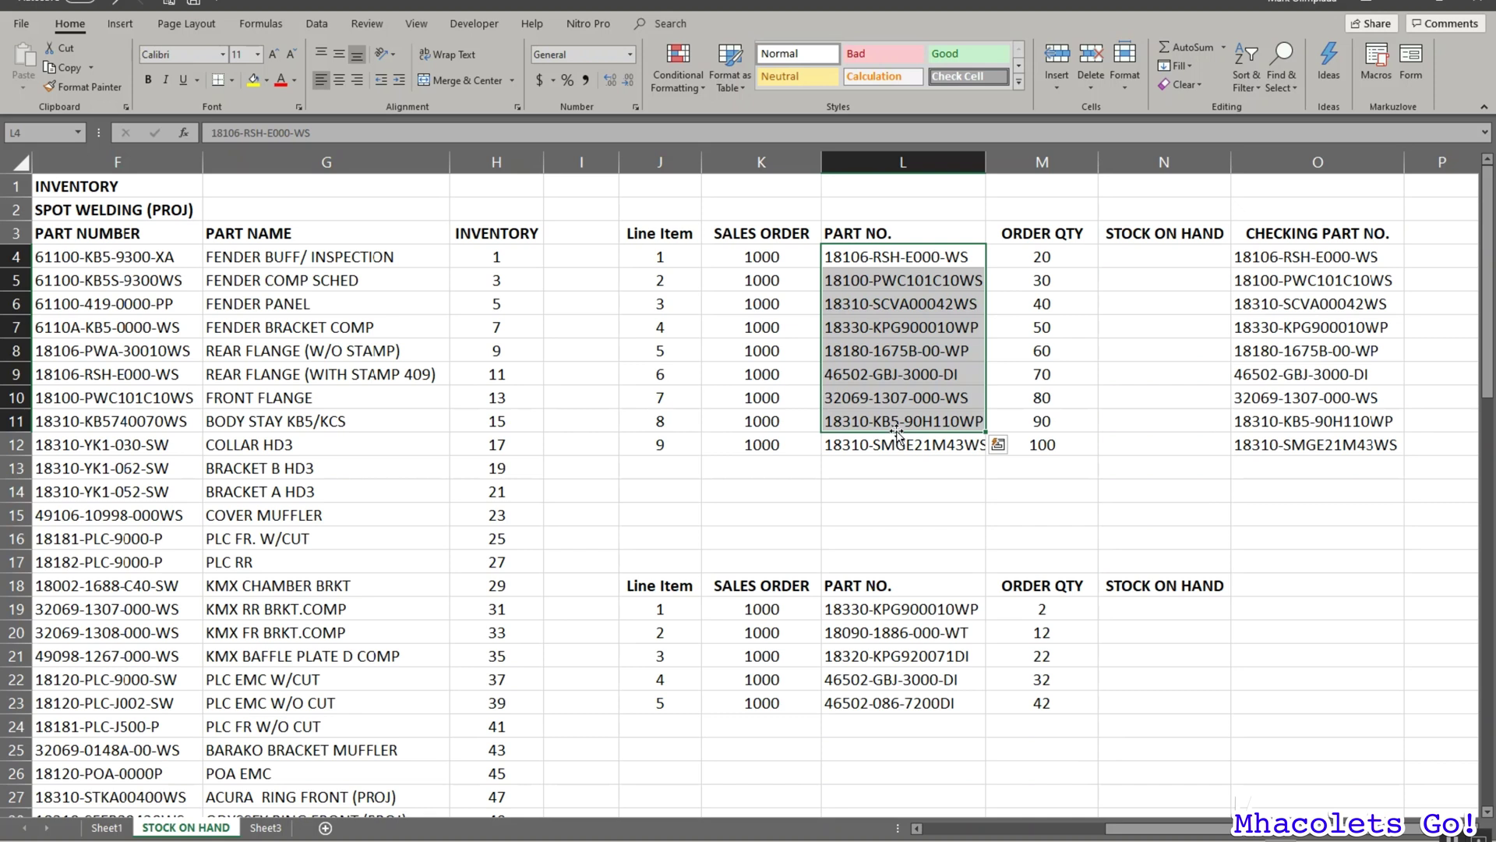
# Start a VLOOKUP formula in N4 with lookup value L4 and columns F:H as the table array.
pyautogui.click(1178, 259)
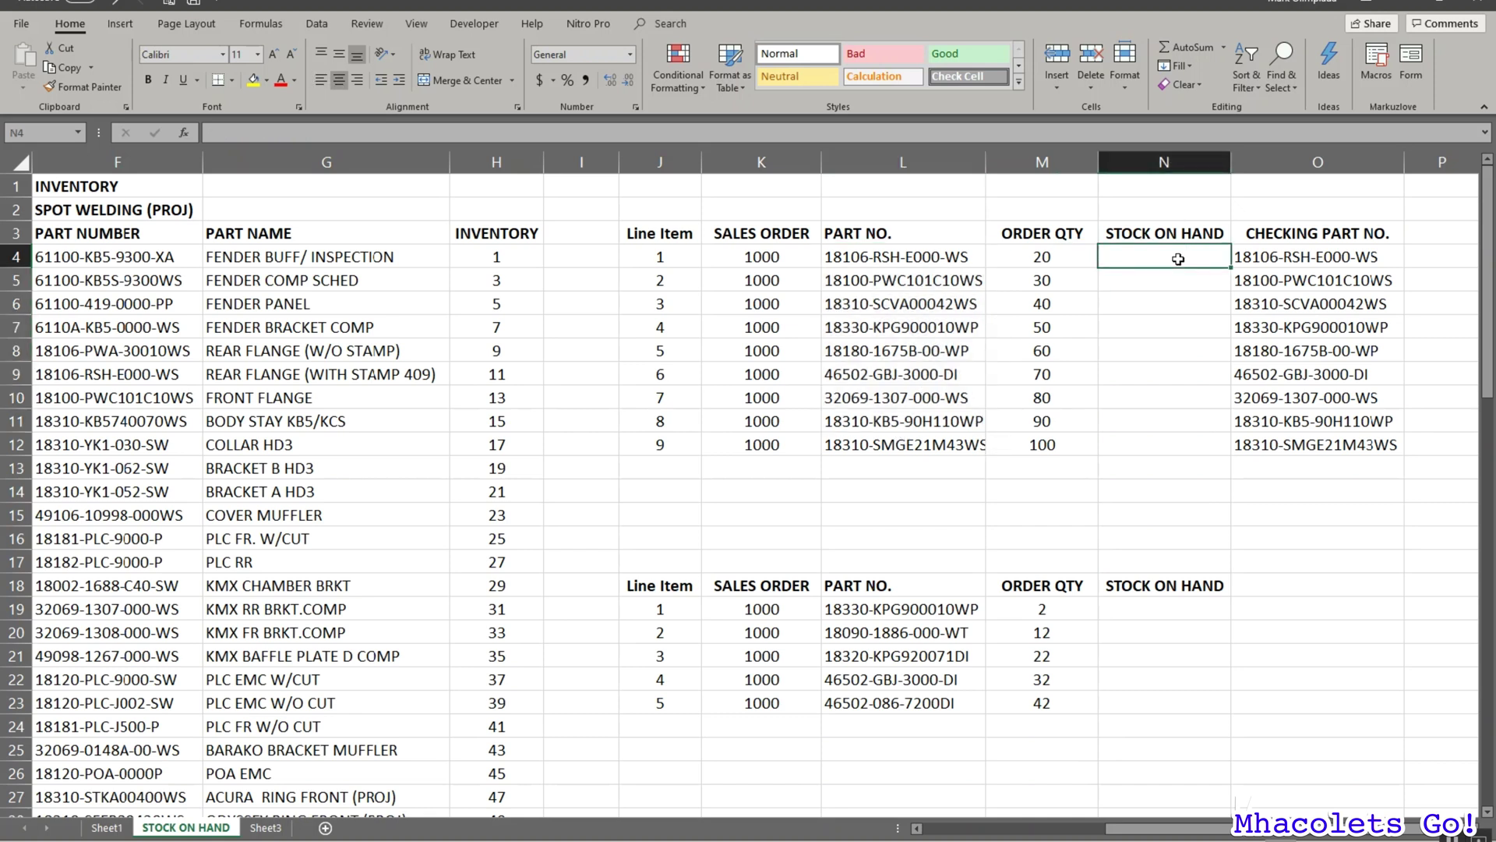
pyautogui.write('=')
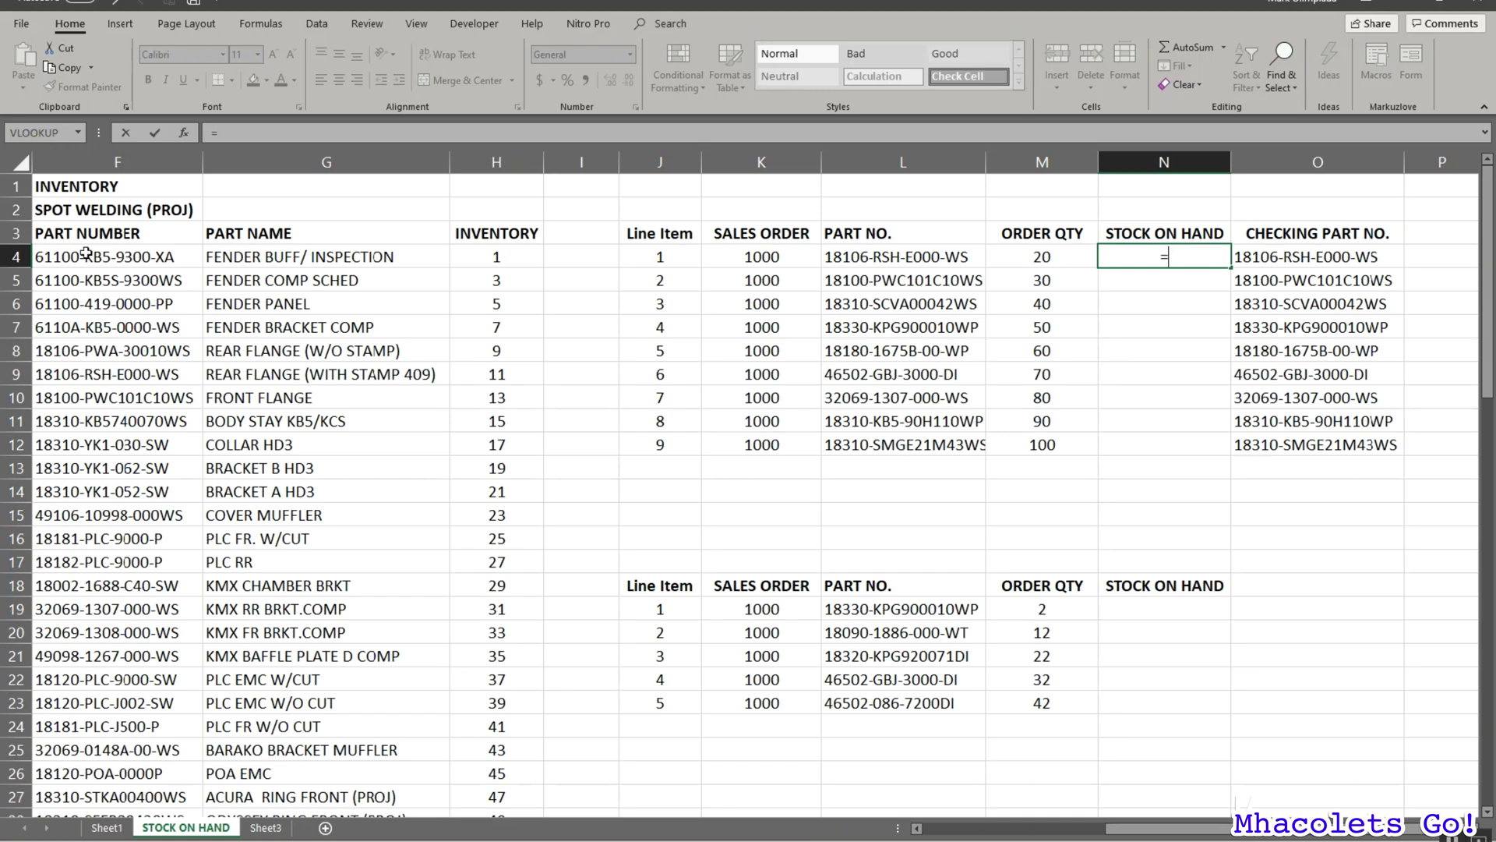
pyautogui.click(34, 132)
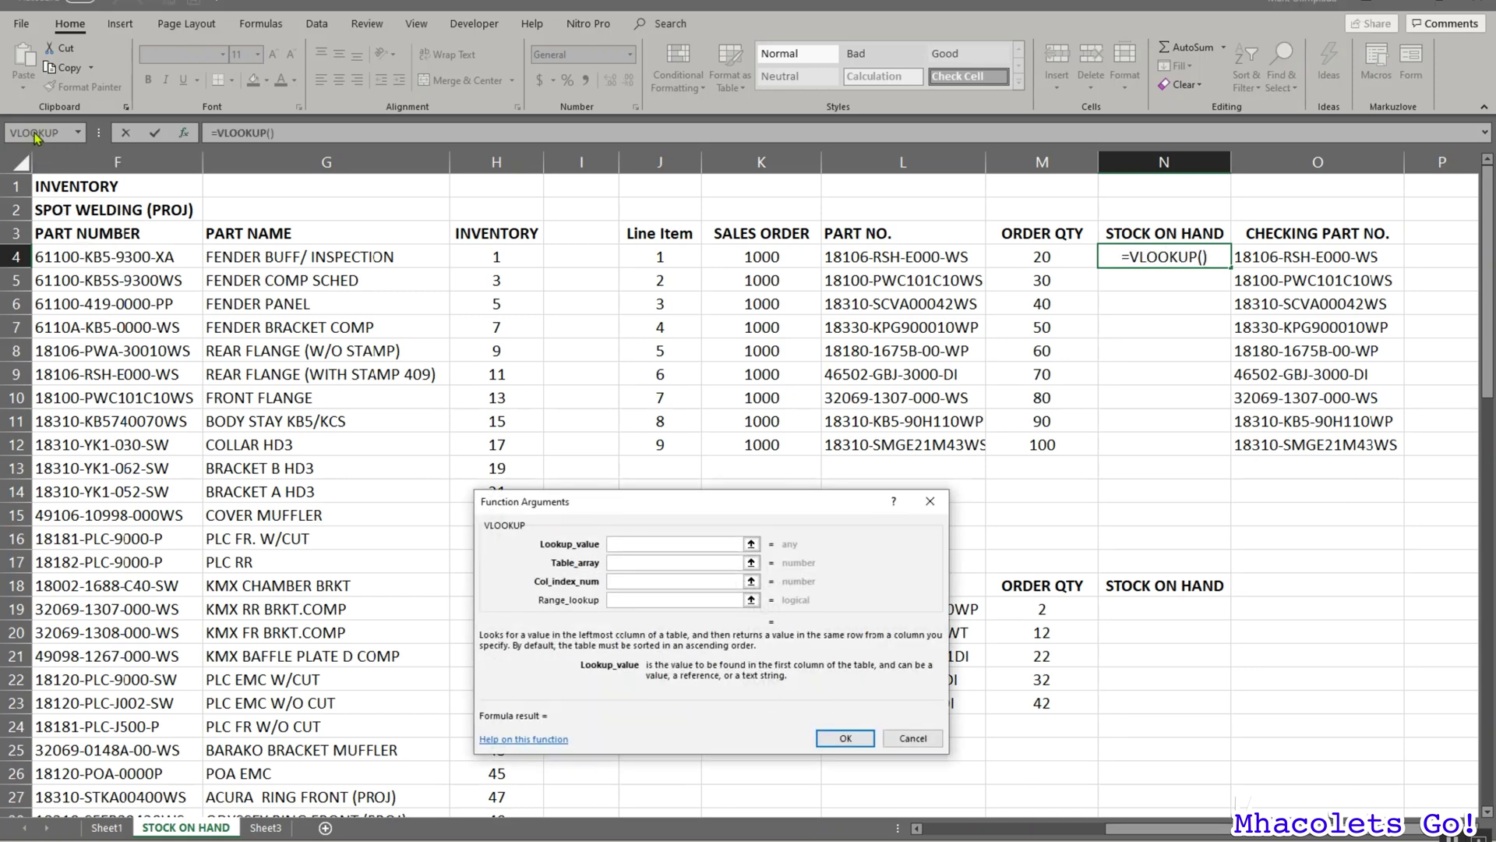
pyautogui.moveTo(718, 508); pyautogui.dragTo(829, 413)
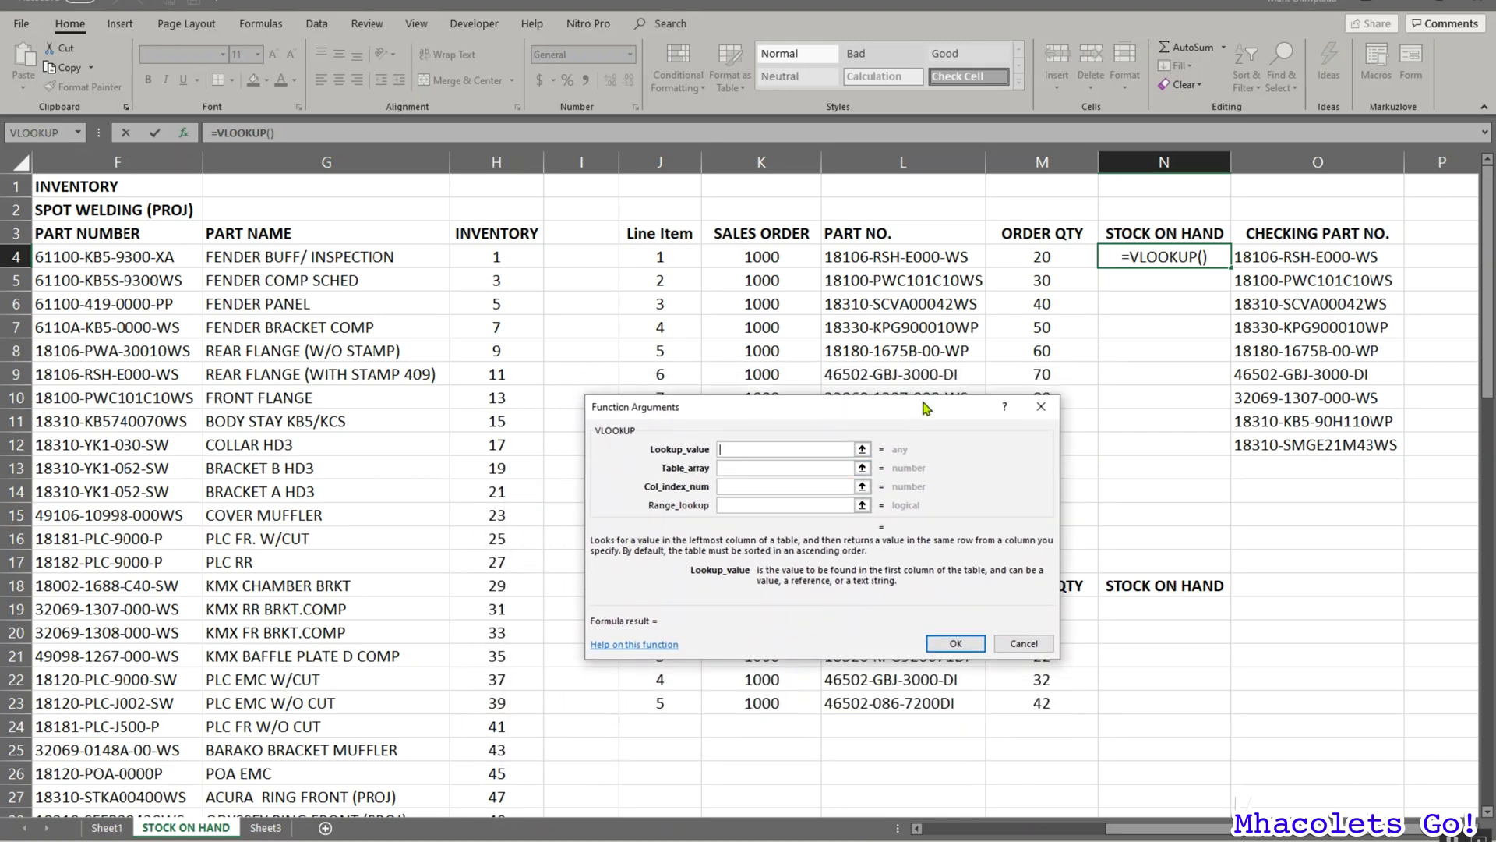
pyautogui.moveTo(914, 409); pyautogui.dragTo(722, 448)
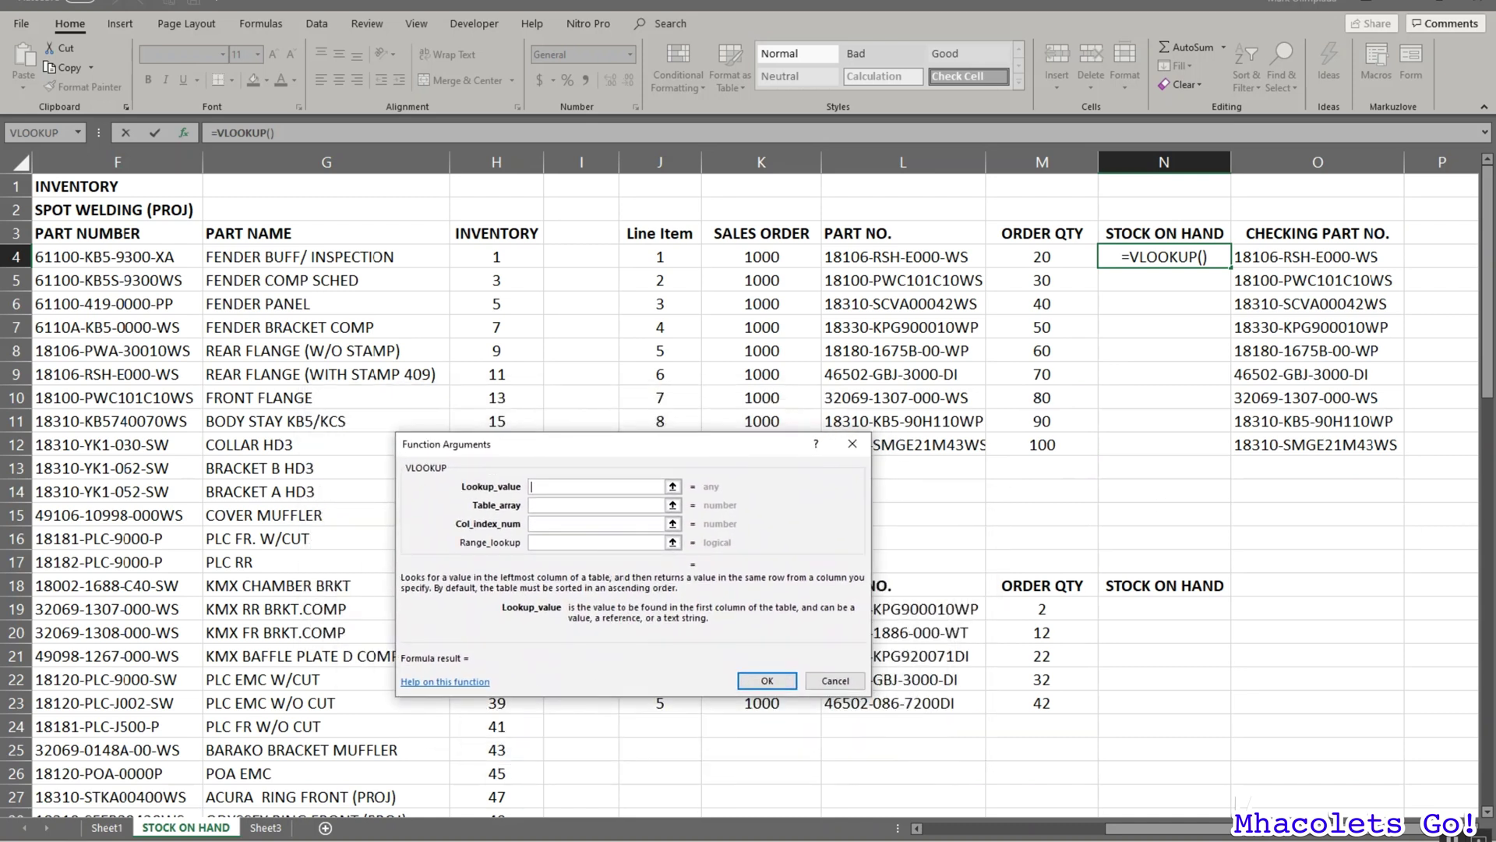
pyautogui.click(923, 255)
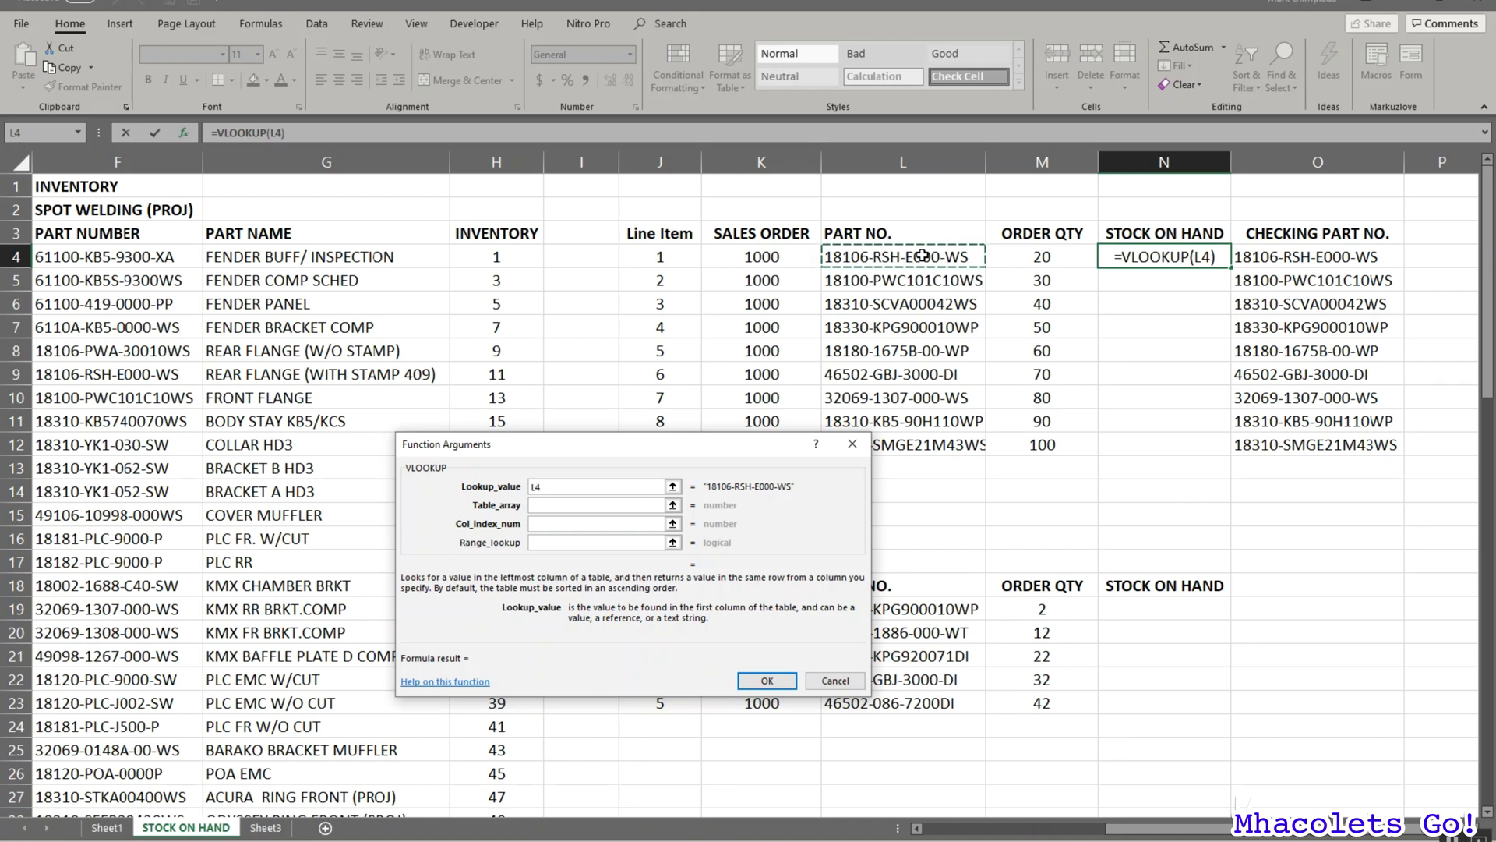
pyautogui.press('Tab')
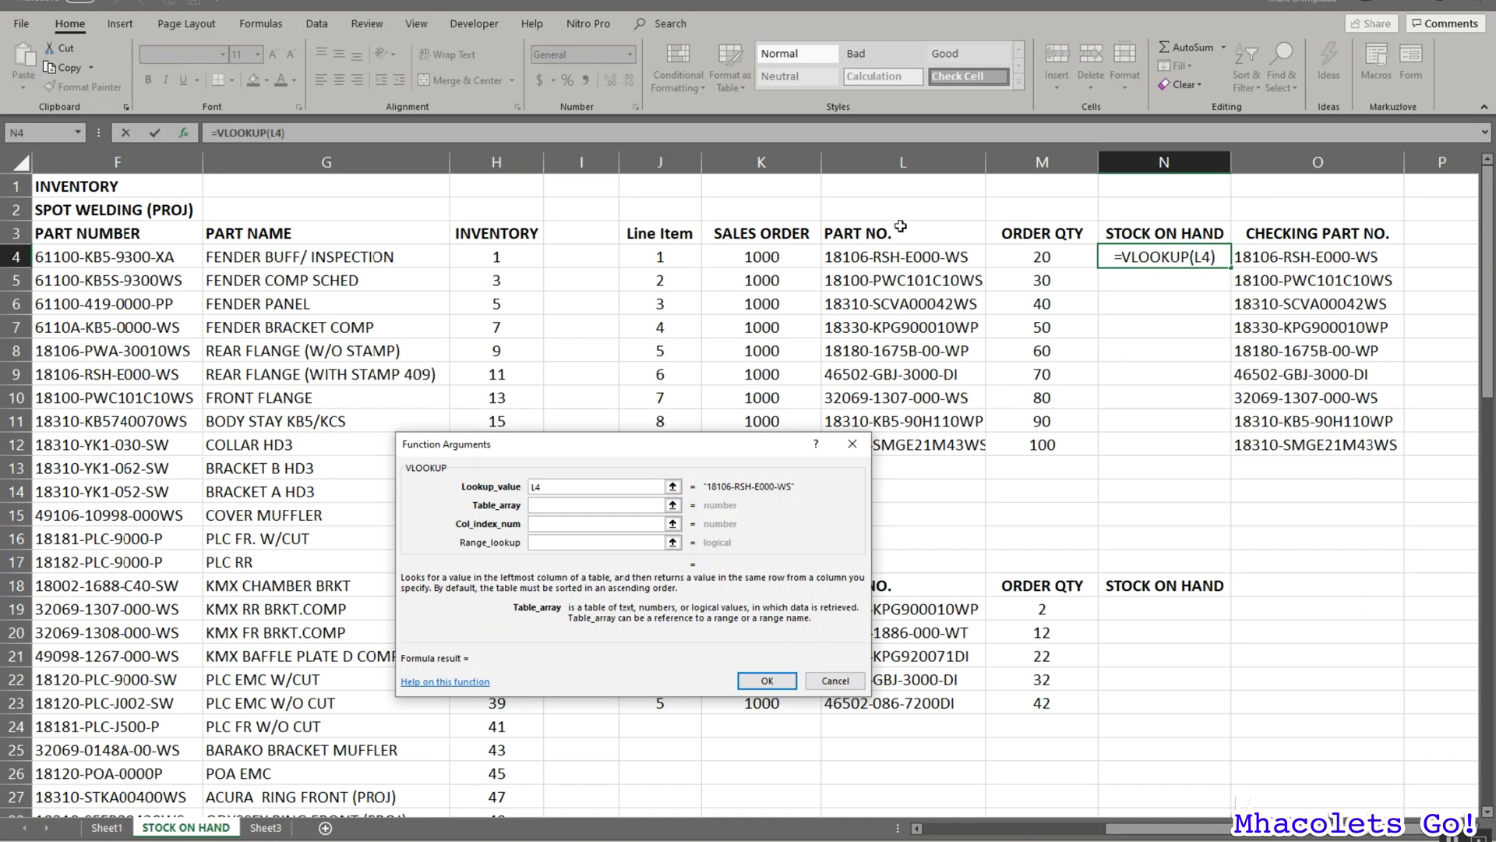
pyautogui.click(120, 164)
pyautogui.moveTo(139, 159); pyautogui.dragTo(490, 161)
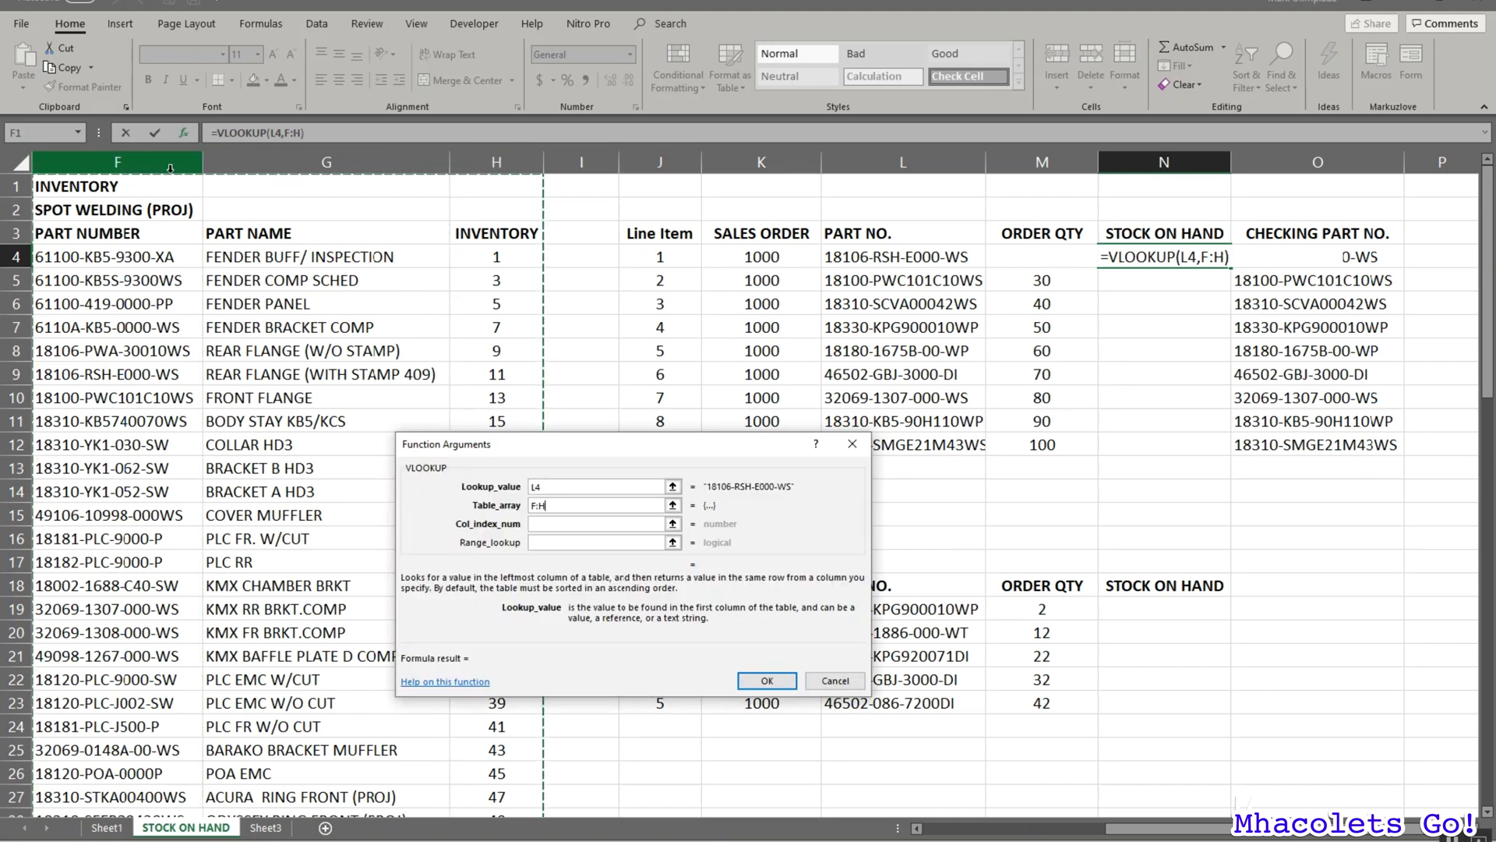
# Complete the N4 VLOOKUP with column index 3 and range lookup FALSE.
pyautogui.click(580, 526)
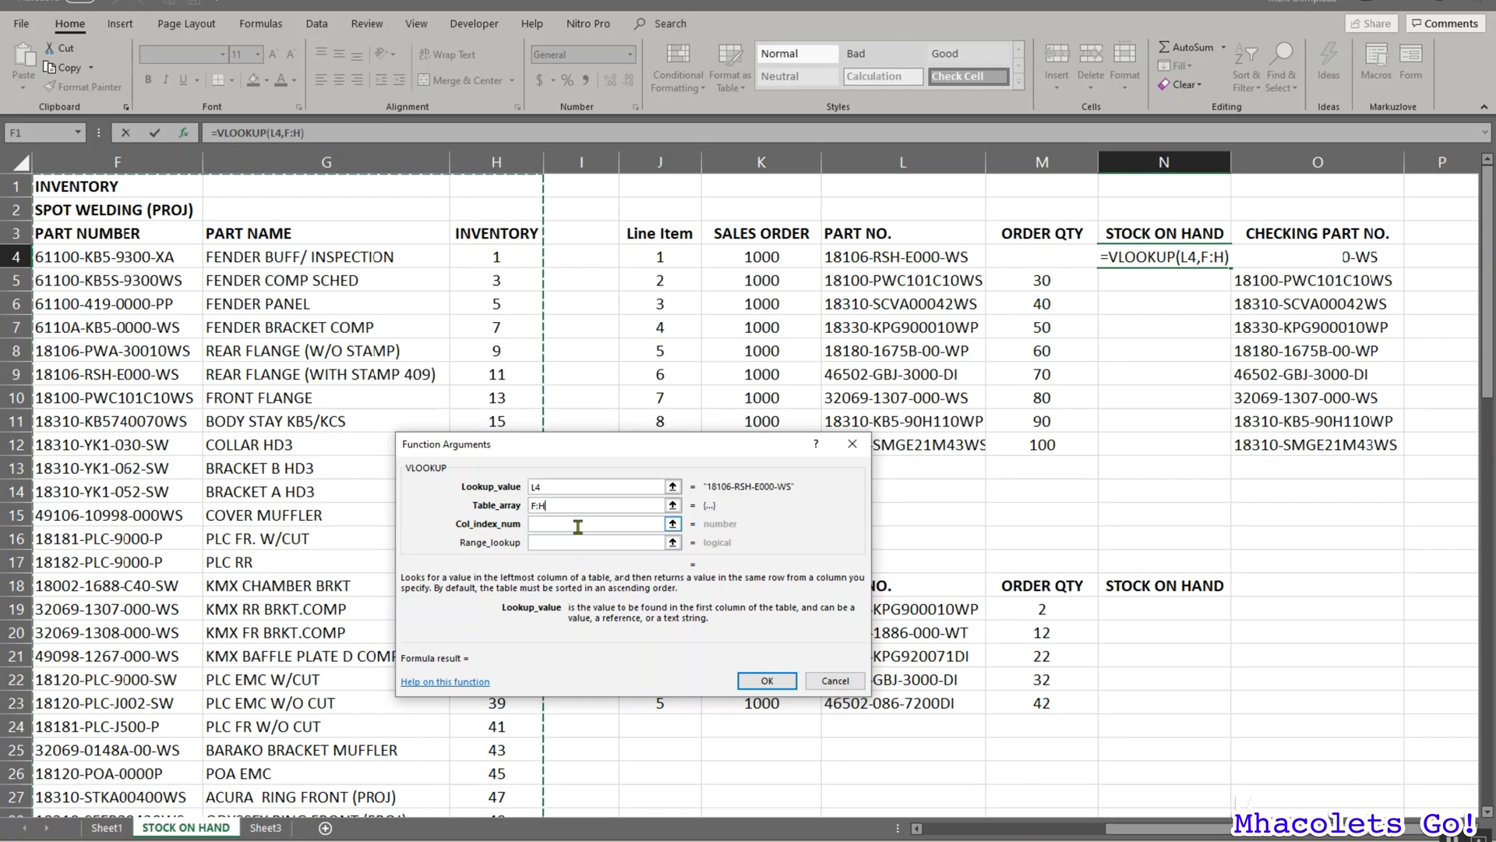
pyautogui.click(579, 526)
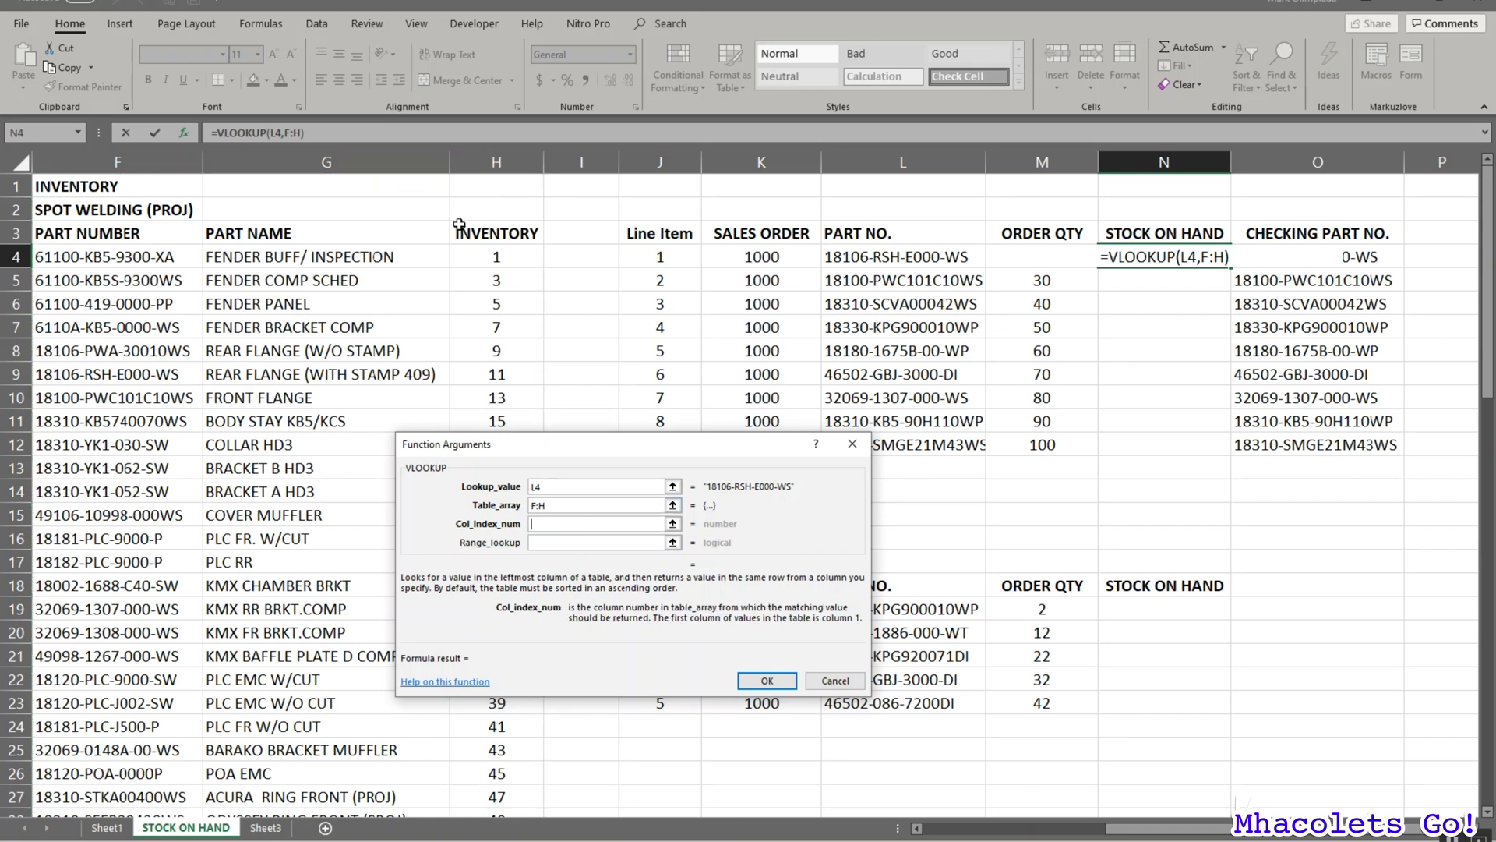
pyautogui.click(135, 164)
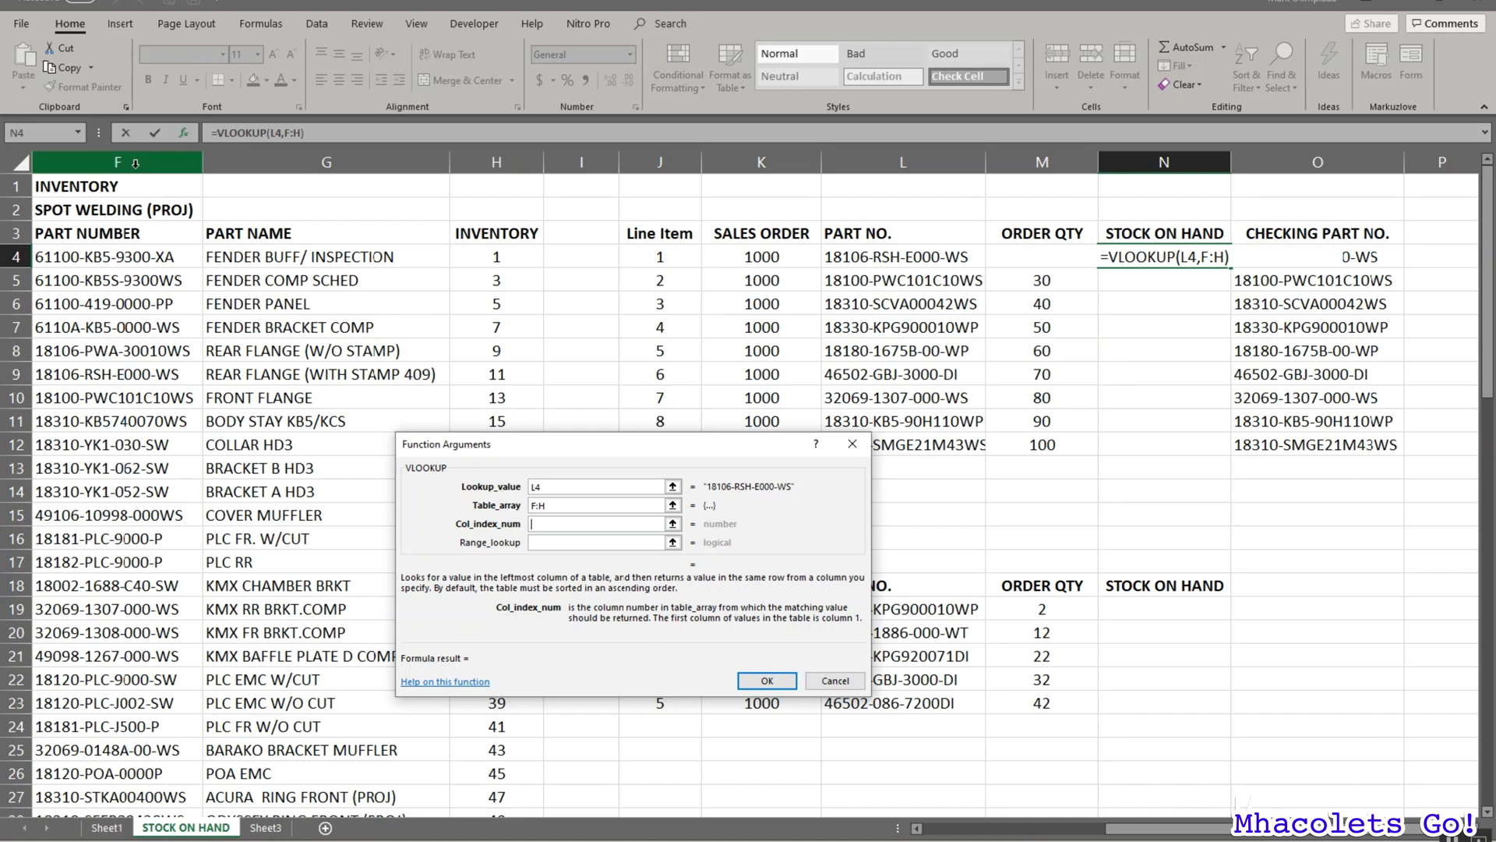
pyautogui.click(326, 163)
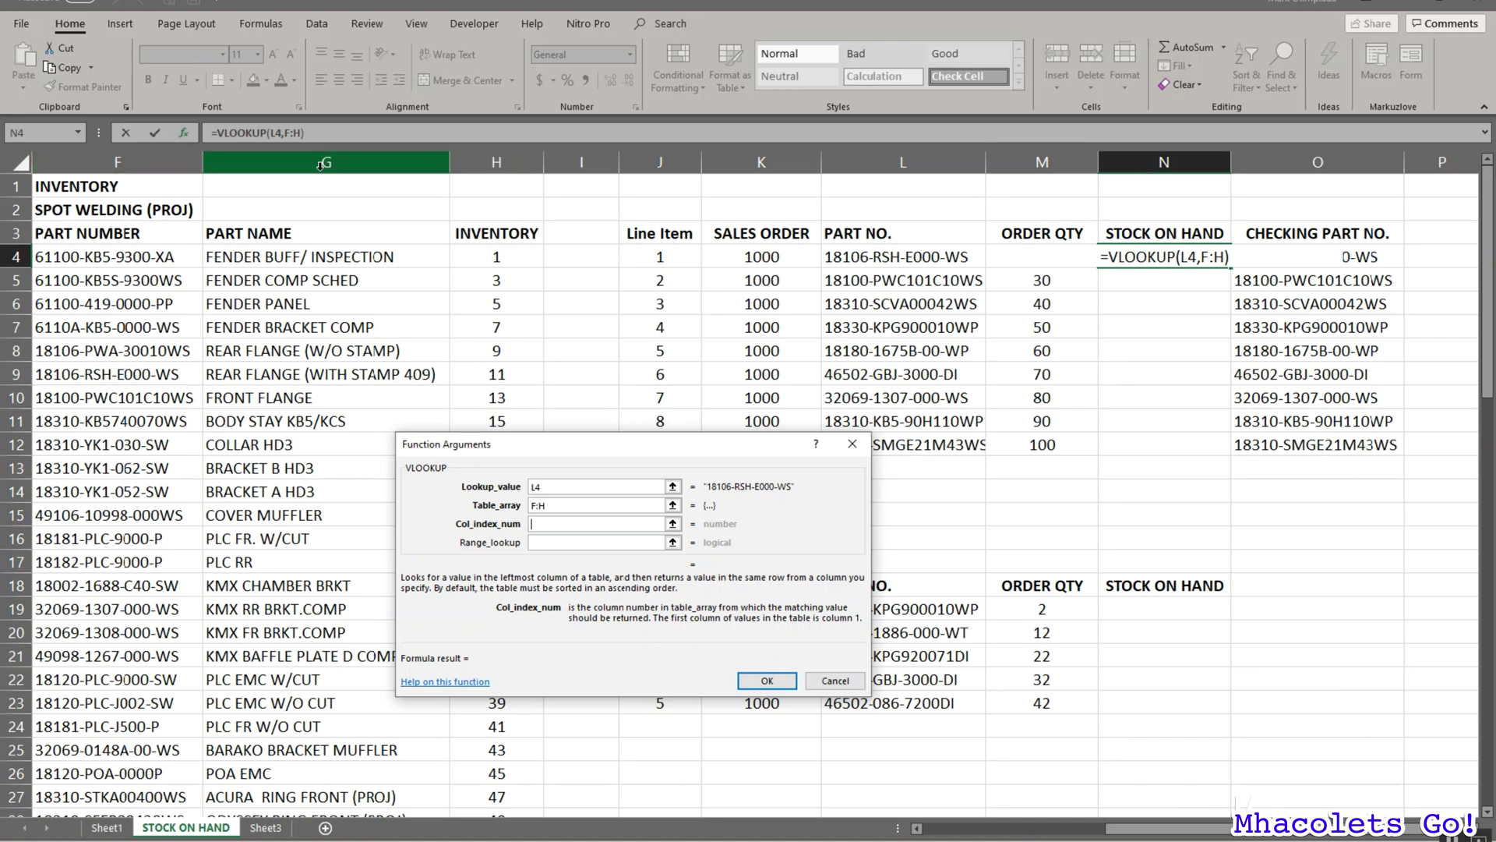
pyautogui.click(513, 163)
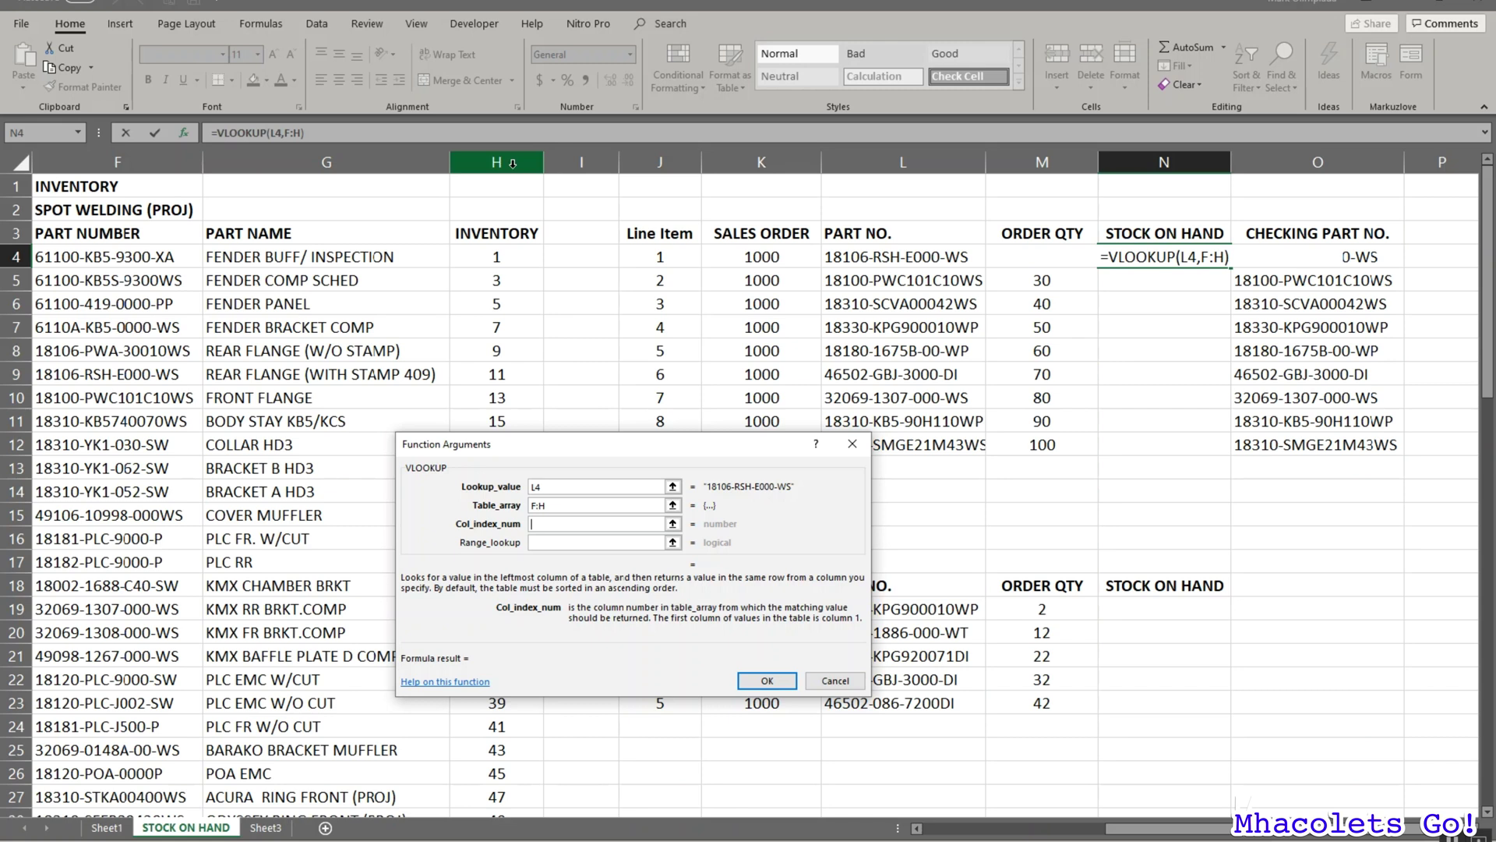
pyautogui.click(606, 523)
pyautogui.write('3')
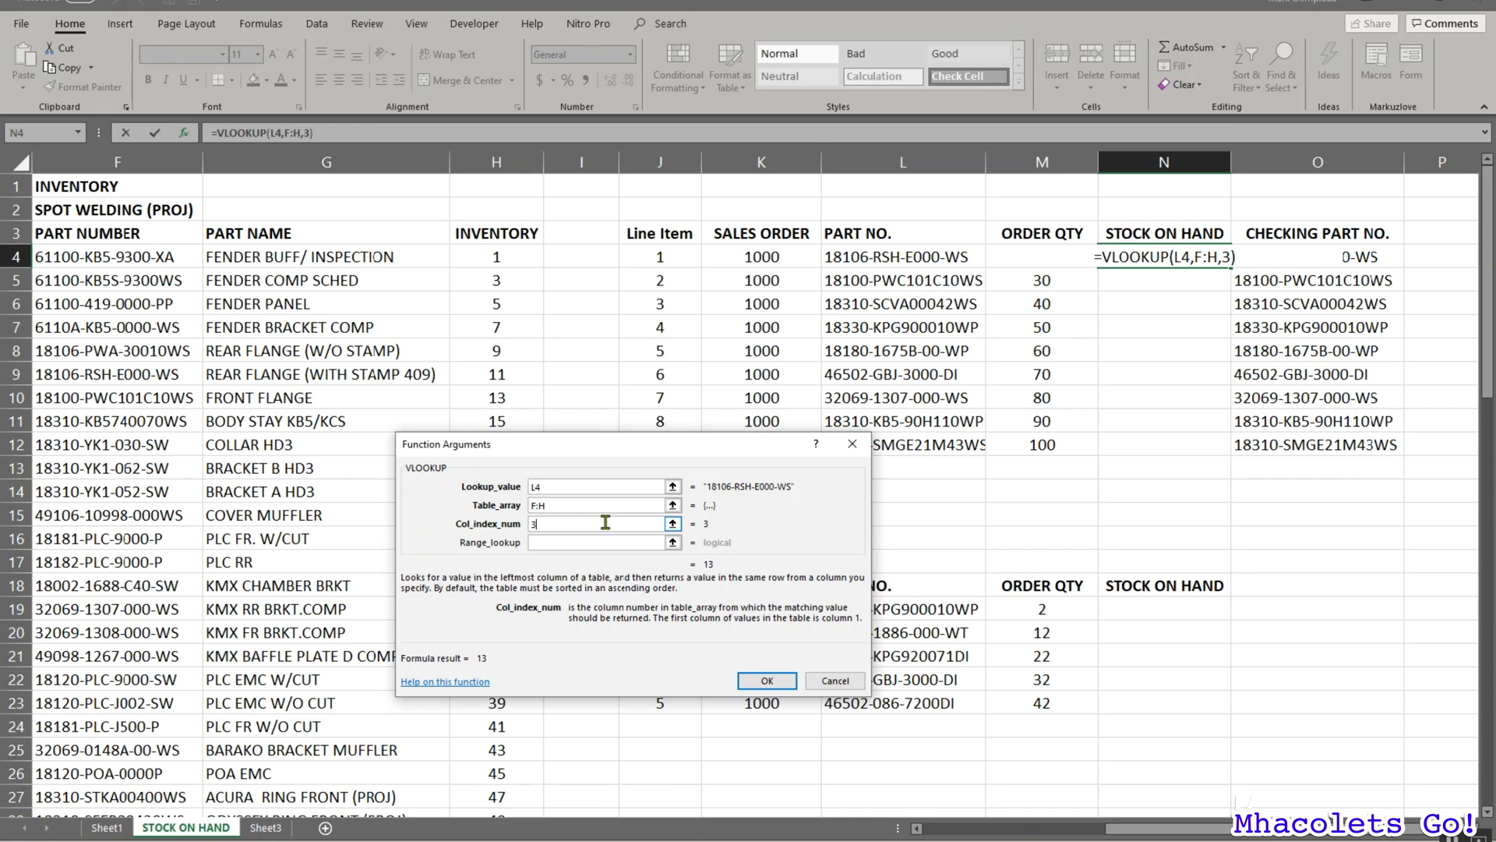
pyautogui.press('Tab')
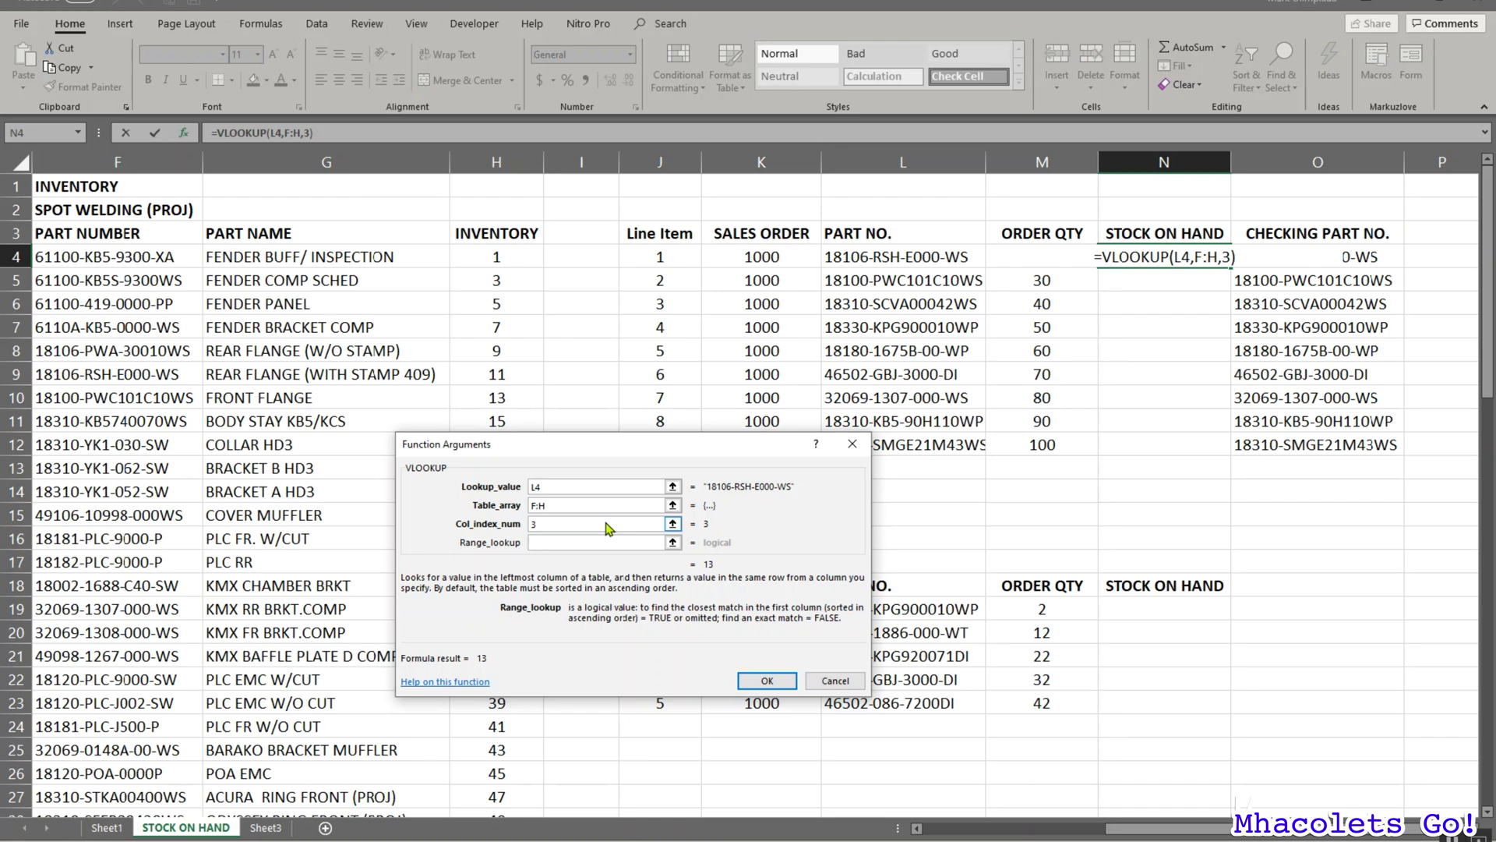
pyautogui.write('false')
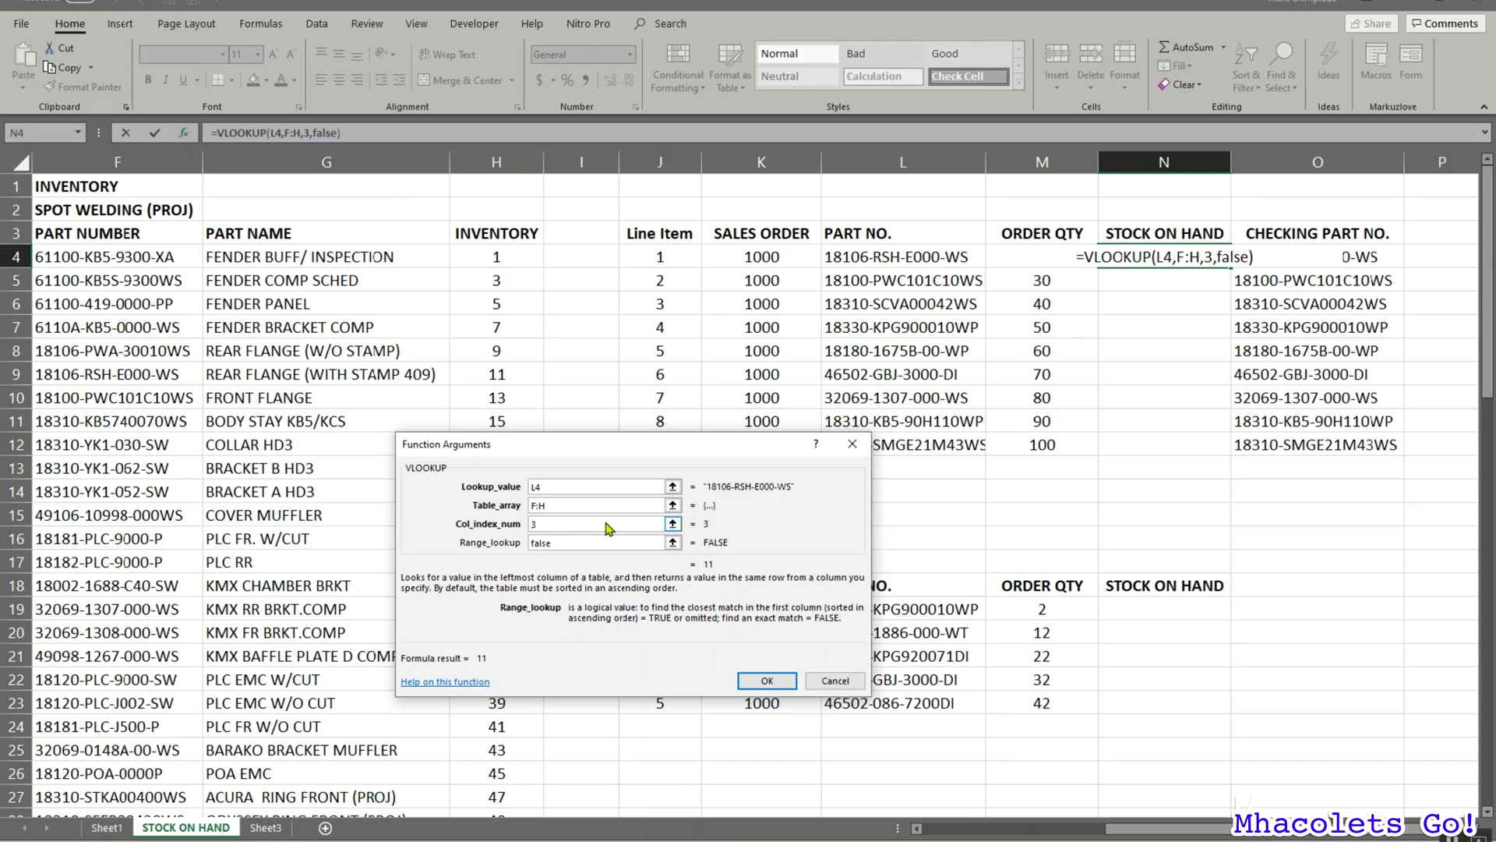
pyautogui.click(783, 684)
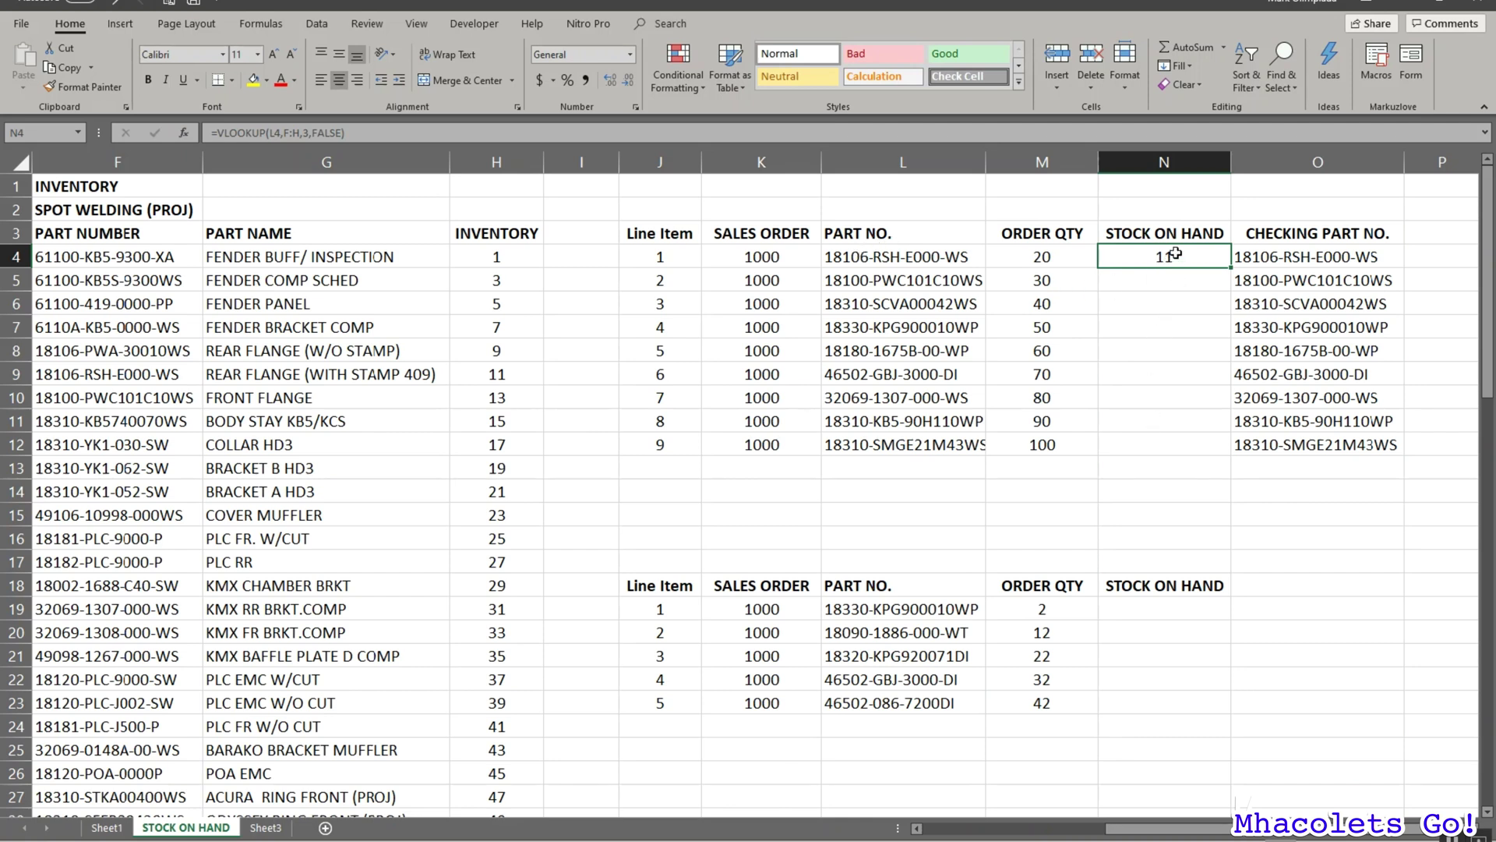
# Find the part number from L4 in the inventory list and check its inventory quantity.
pyautogui.click(943, 255)
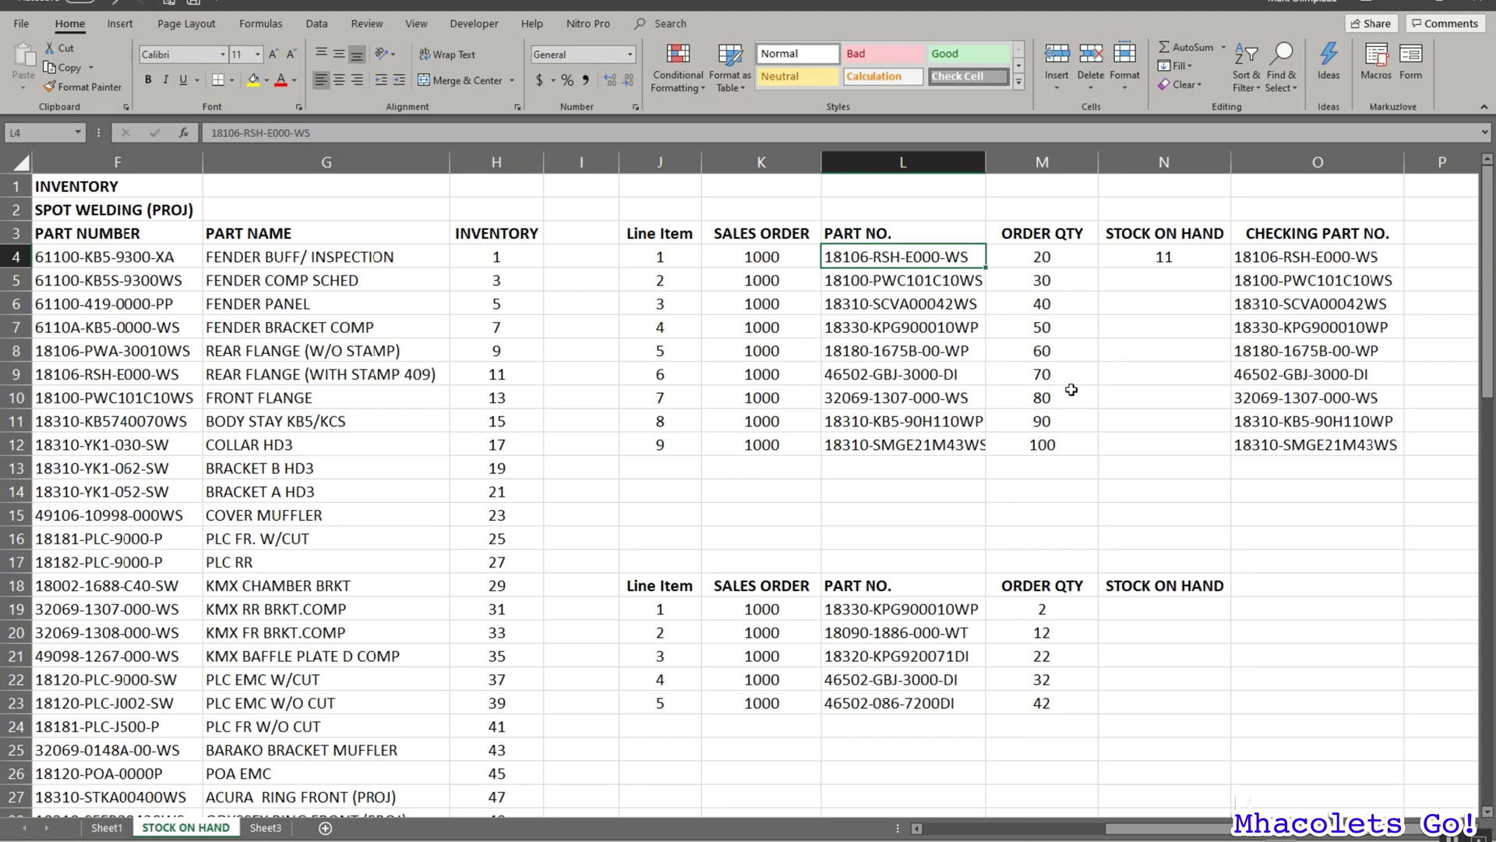
pyautogui.hotkey('ctrl', 'c')
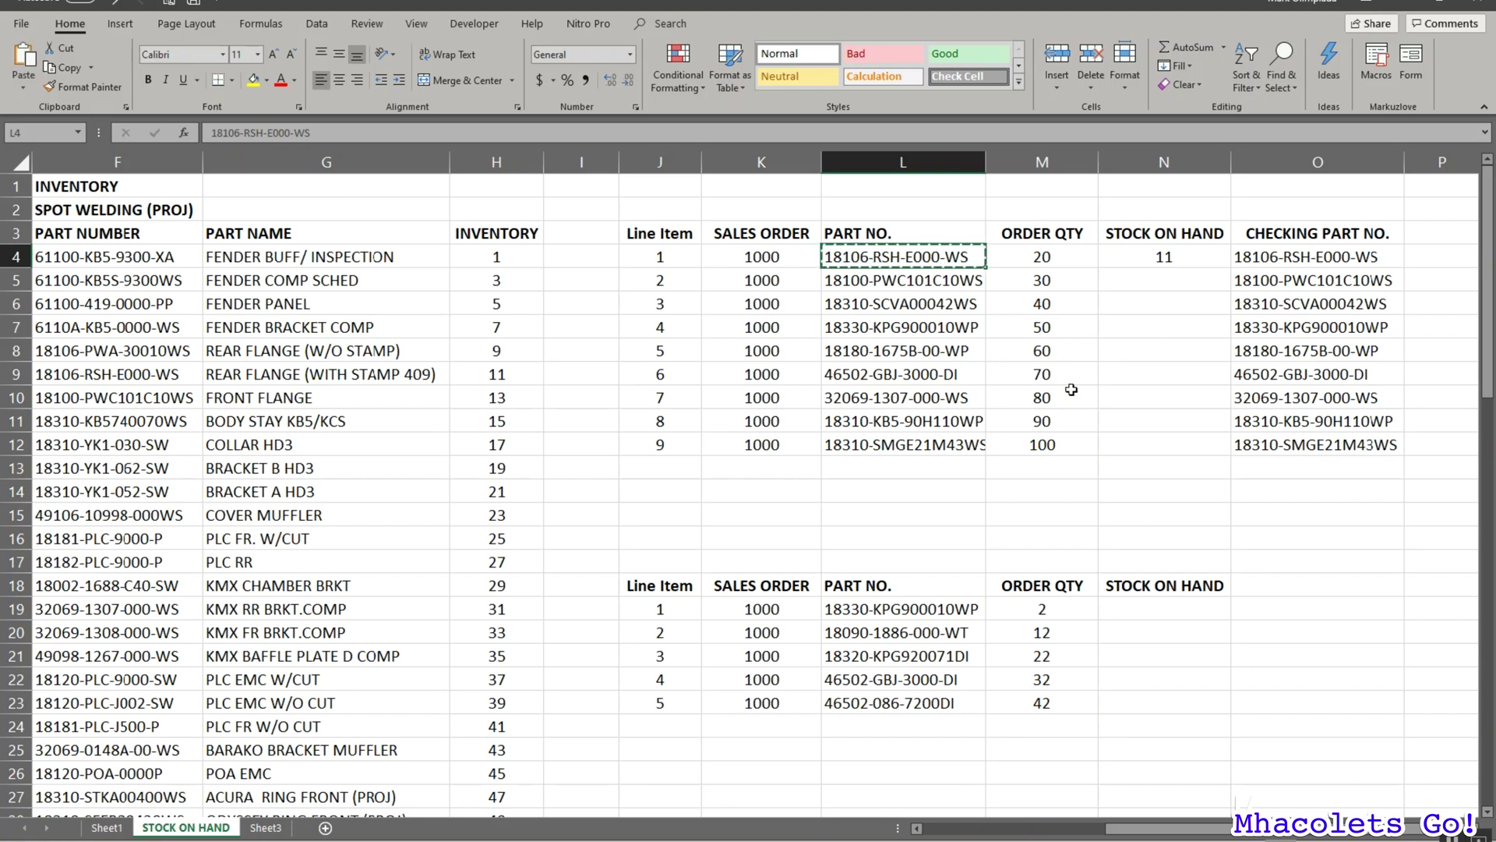
pyautogui.hotkey('ctrl', 'f')
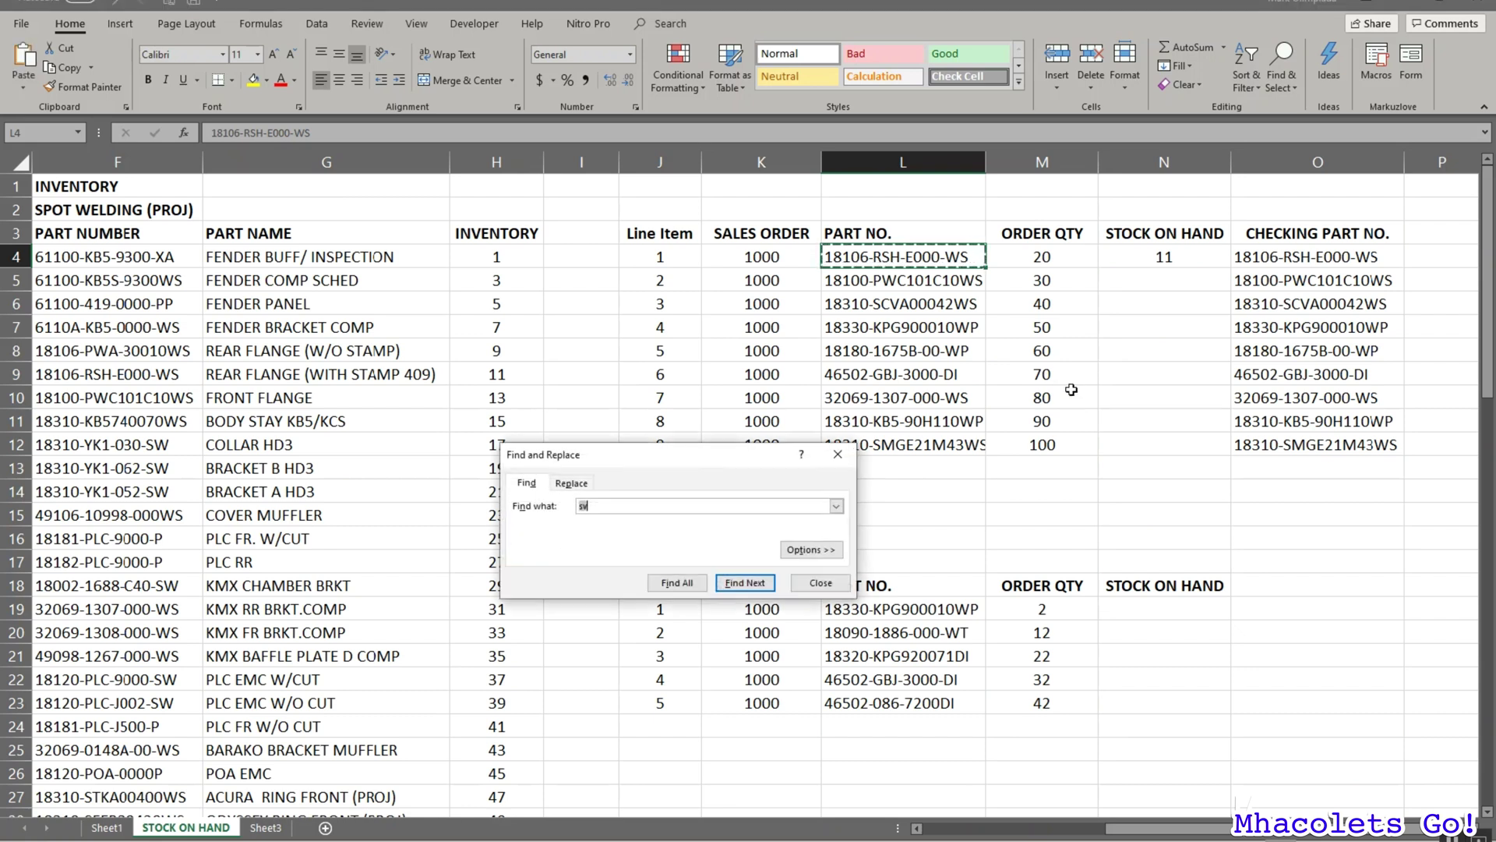
pyautogui.hotkey('ctrl', 'v')
pyautogui.press('Return')
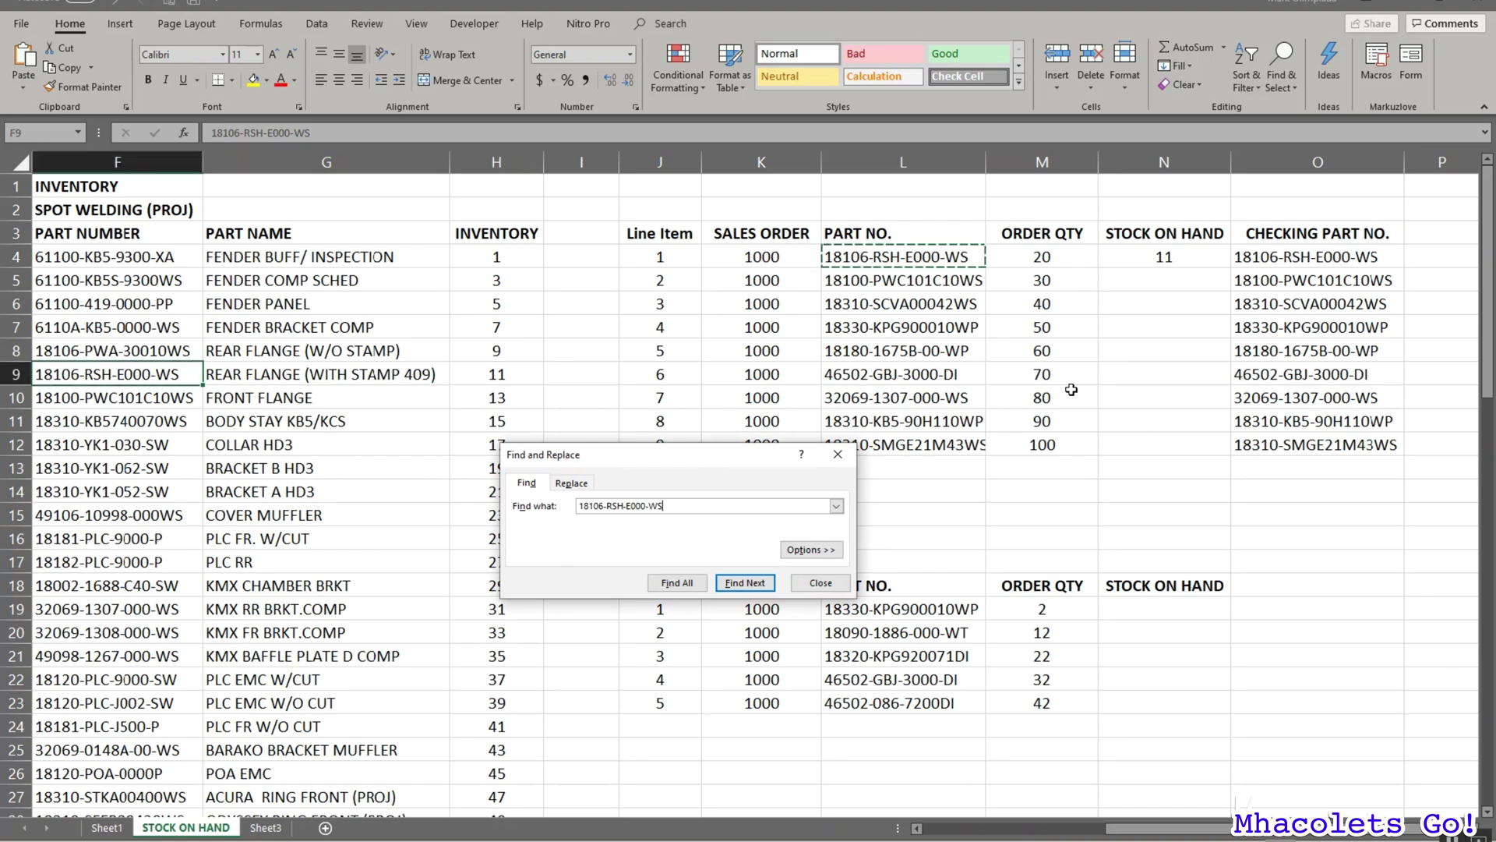
pyautogui.press('Escape')
pyautogui.hotkey('shift', 'Right')
pyautogui.hotkey('shift', 'Right')
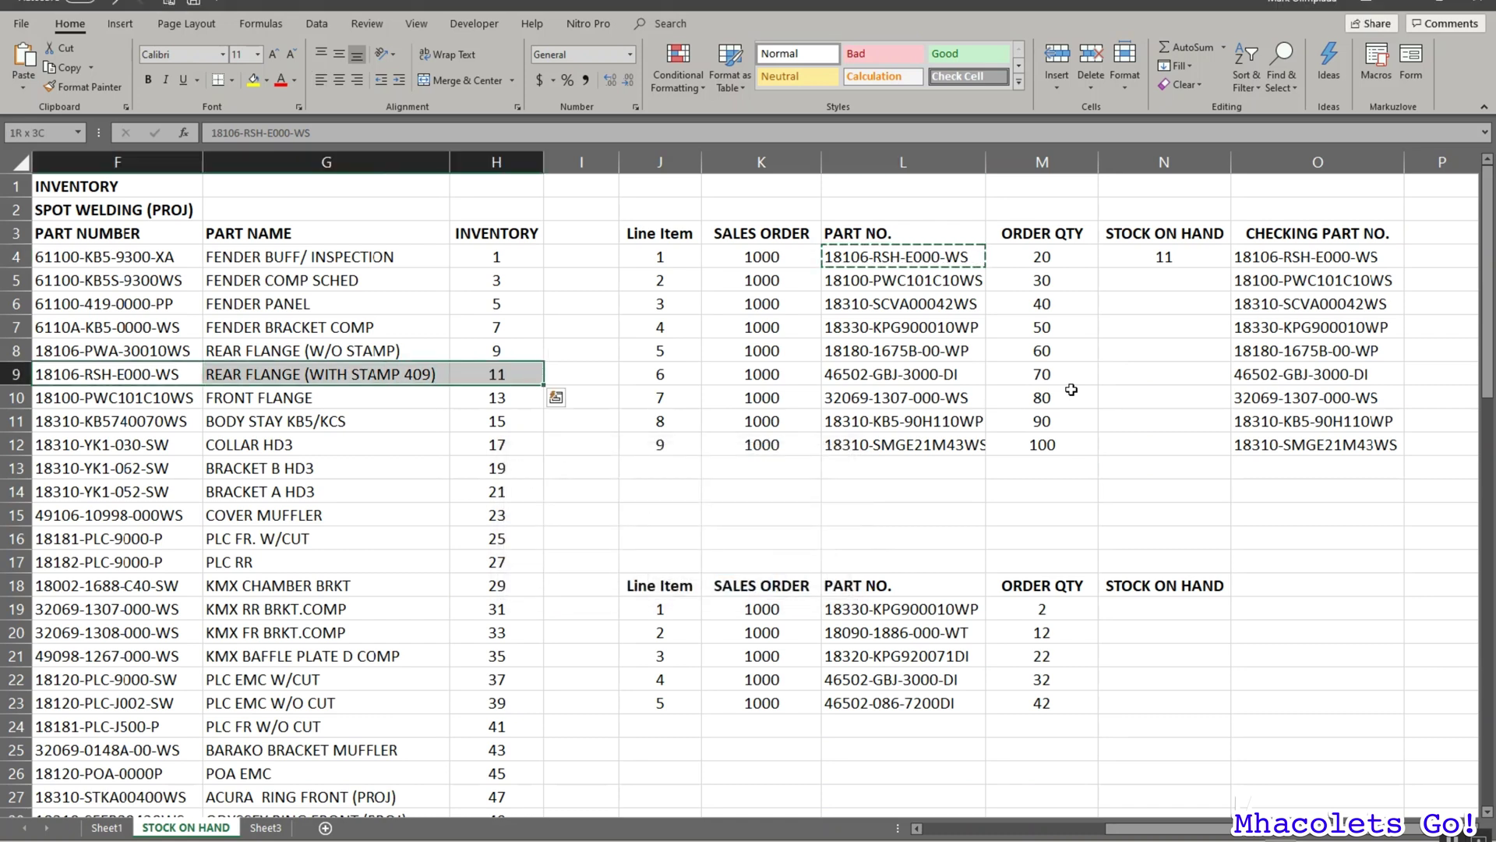
pyautogui.click(495, 371)
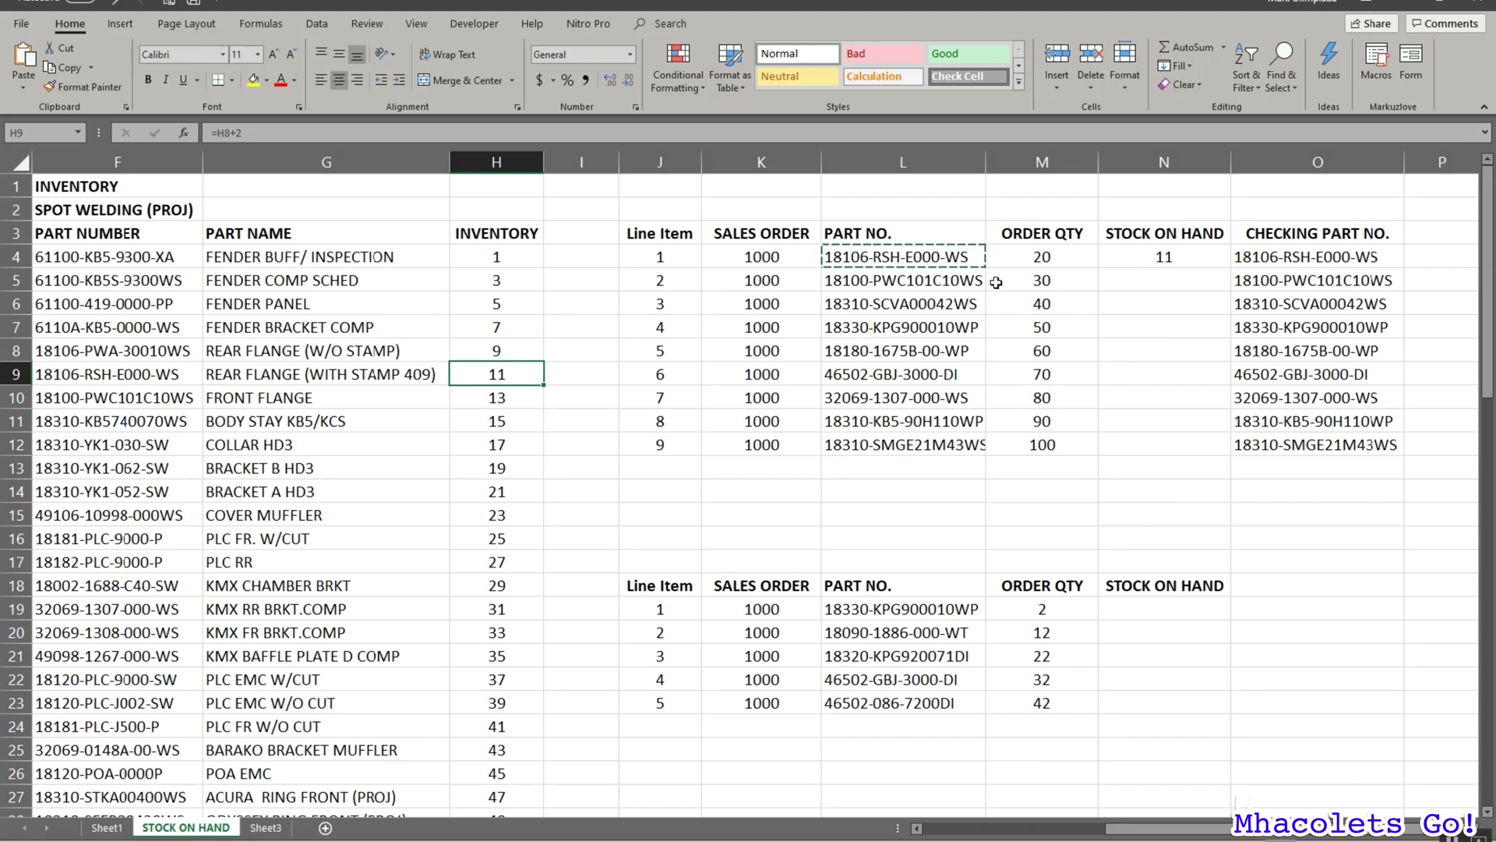
# Copy the stock lookup formula from N4 down through N12.
pyautogui.moveTo(857, 281); pyautogui.dragTo(896, 368)
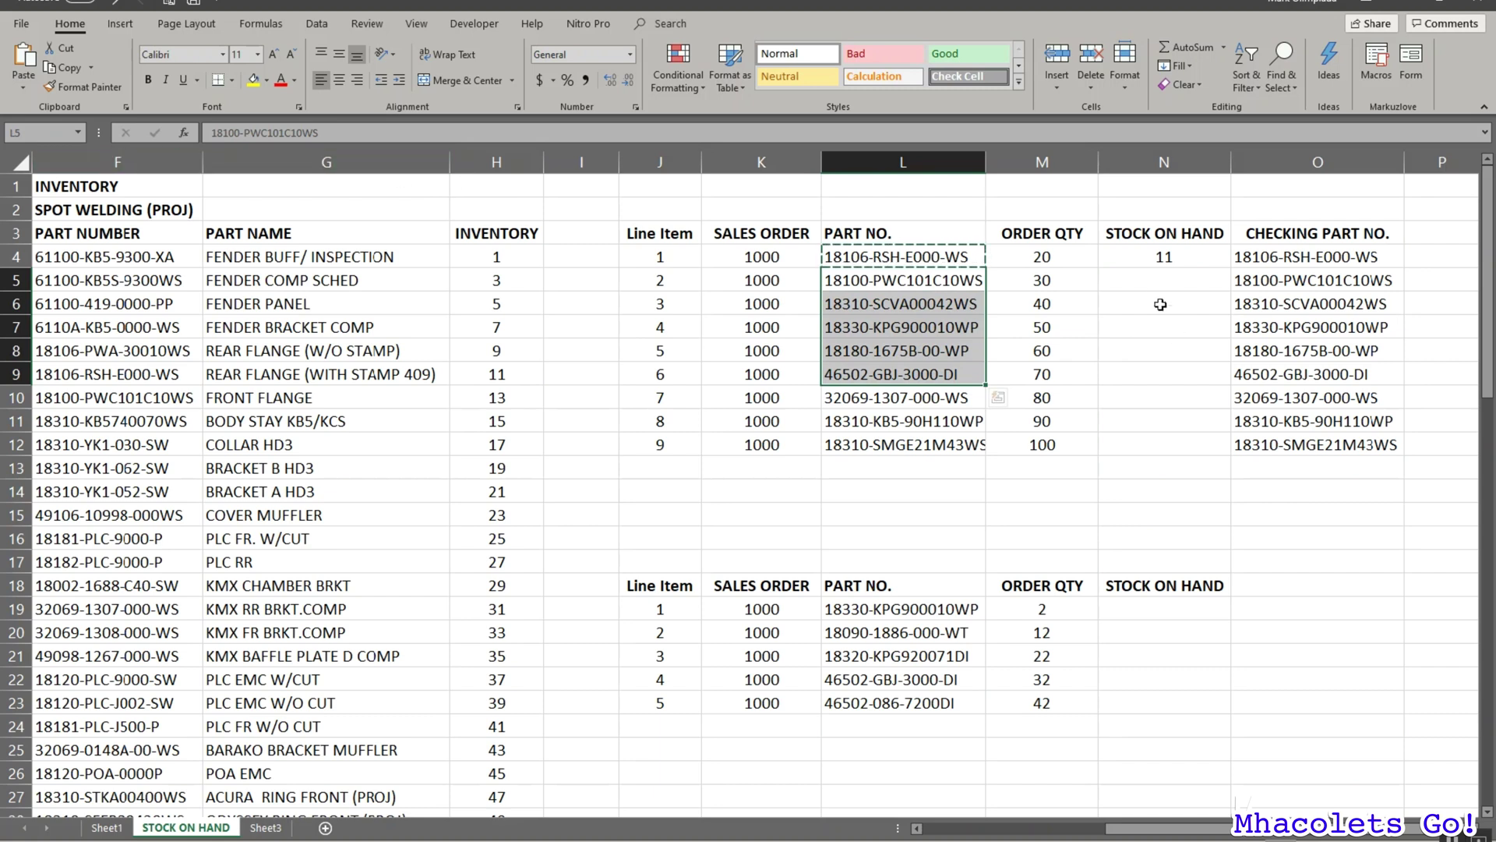
pyautogui.click(1161, 260)
pyautogui.hotkey('ctrl', 'c')
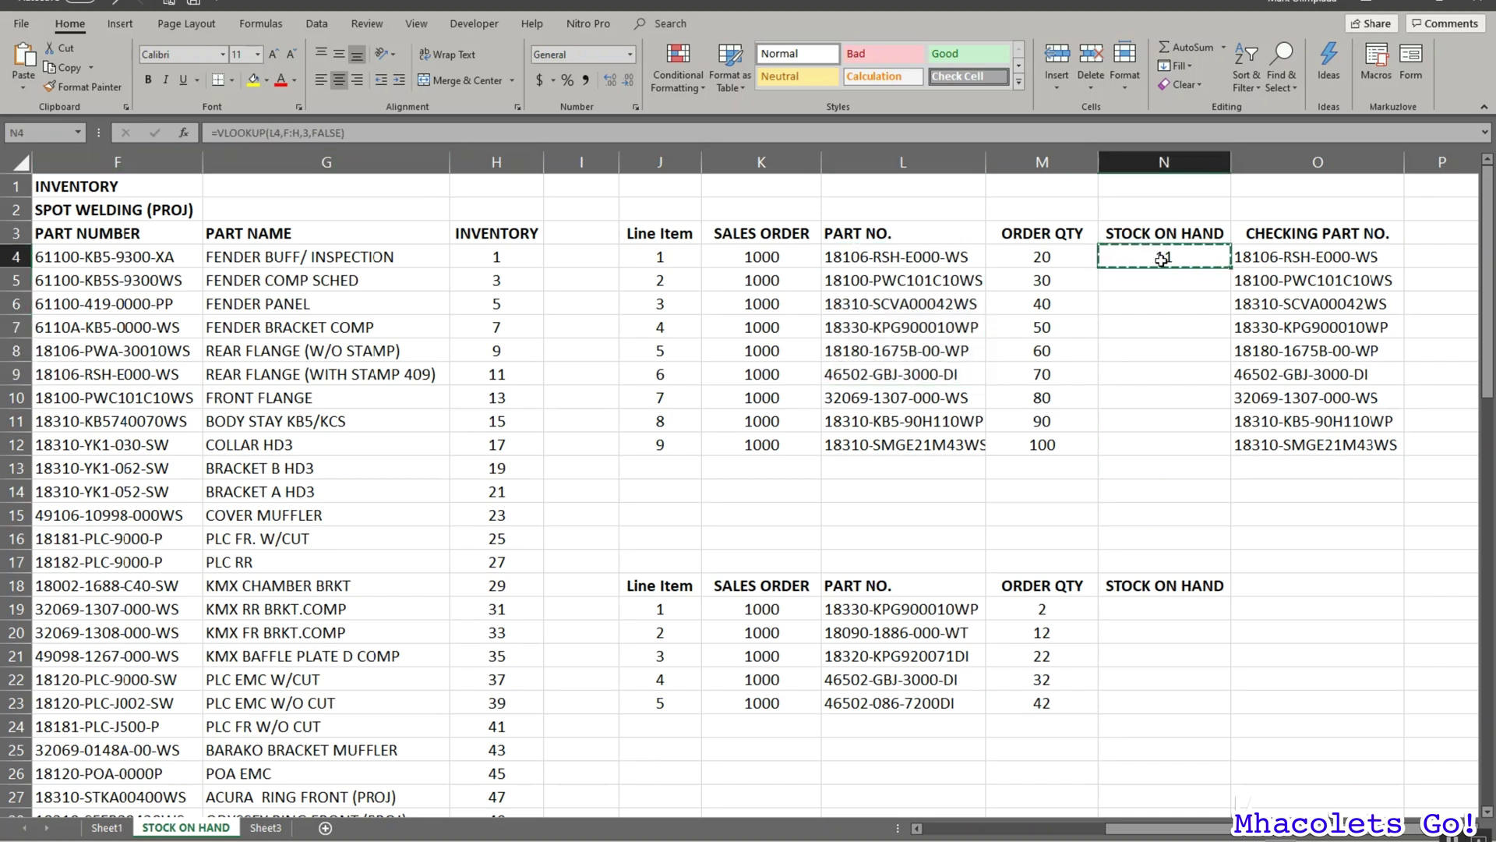
pyautogui.hotkey('shift', 'Down')
pyautogui.hotkey('shift', 'Down')
pyautogui.hotkey('shift', 'Down')
pyautogui.hotkey('shift', 'Down')
pyautogui.hotkey('shift', 'Down')
pyautogui.hotkey('shift', 'Down')
pyautogui.hotkey('shift', 'Down')
pyautogui.hotkey('shift', 'Down')
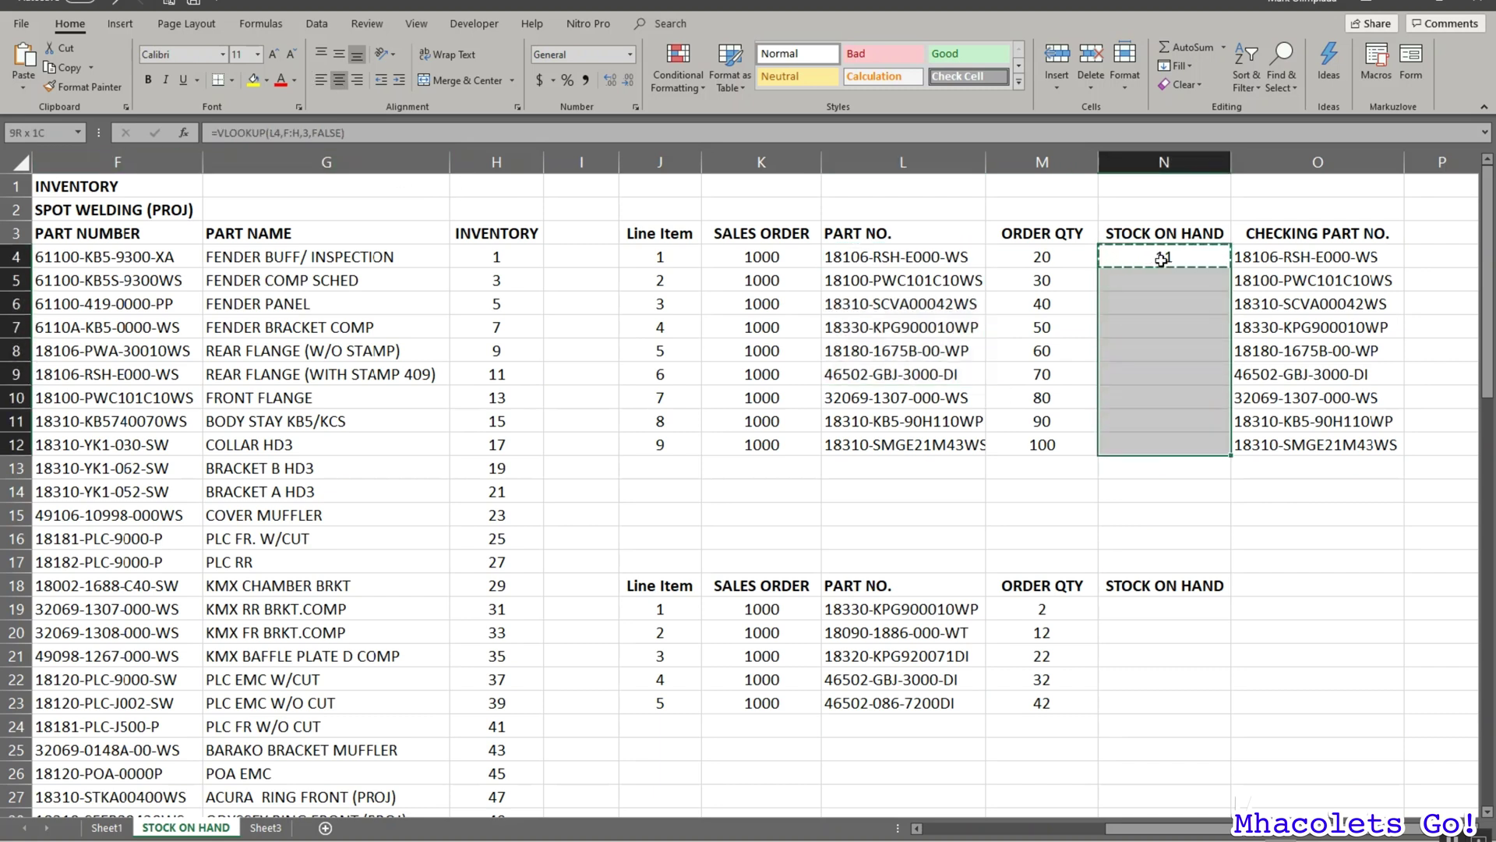
pyautogui.hotkey('ctrl', 'v')
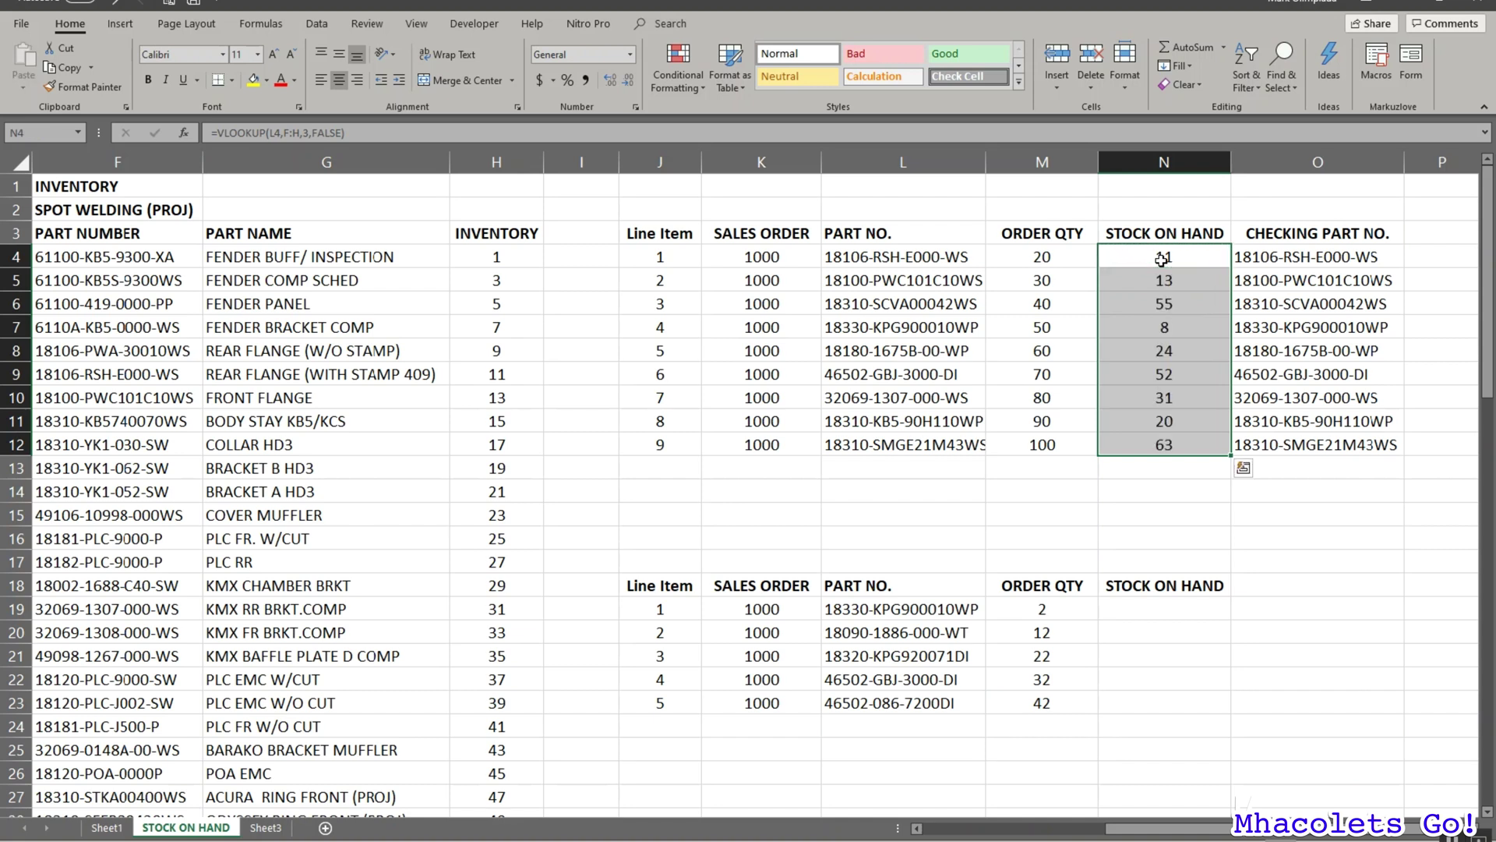
# Review the filled stock on hand results alongside the inventory table in columns F to H.
pyautogui.moveTo(1162, 258); pyautogui.dragTo(1132, 437)
pyautogui.moveTo(515, 155); pyautogui.dragTo(388, 157)
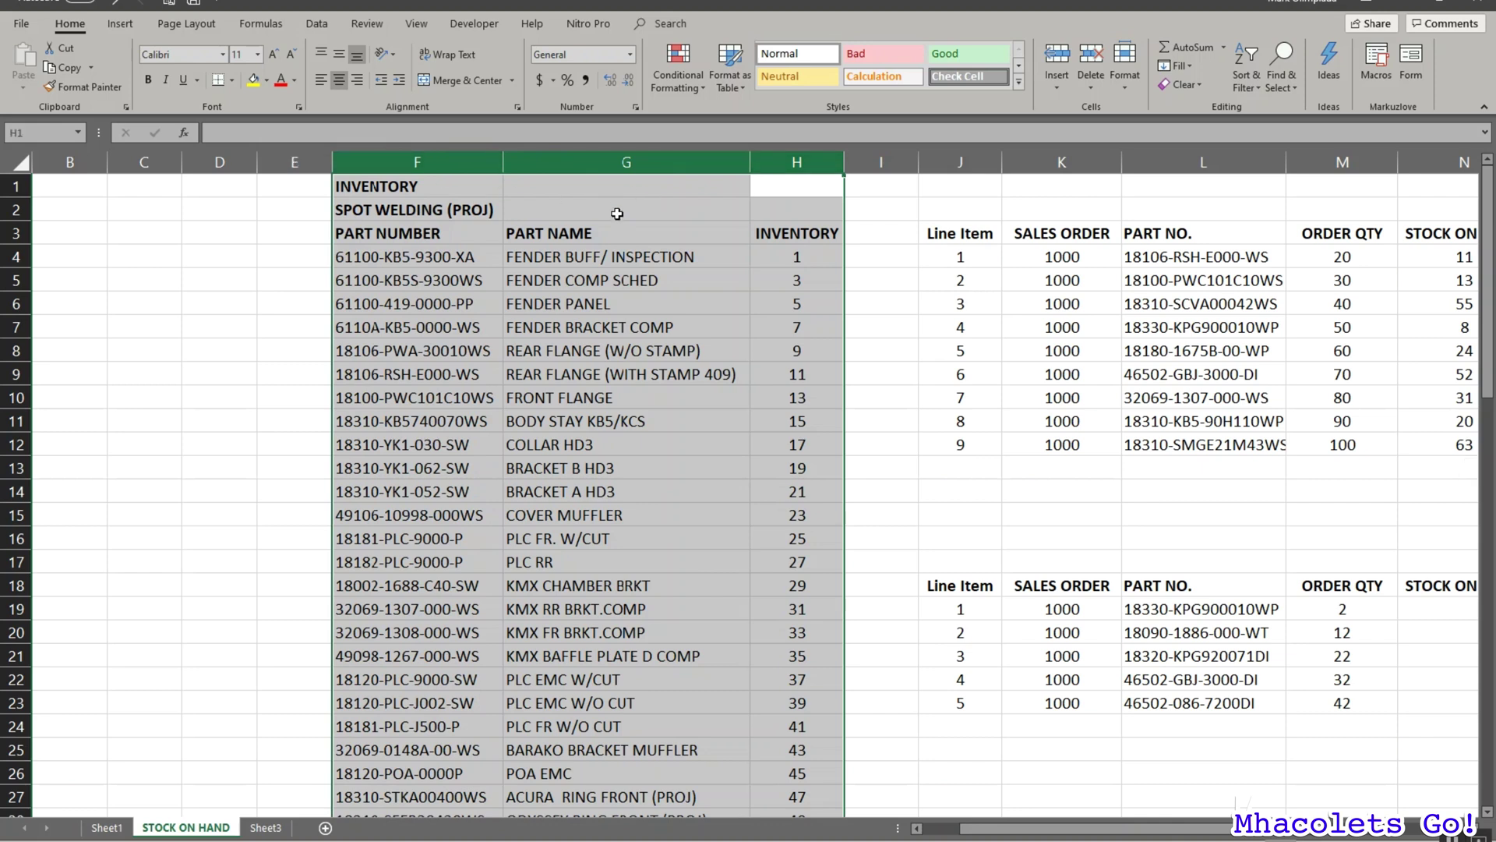
pyautogui.click(1023, 300)
pyautogui.press('Right')
pyautogui.press('Right')
pyautogui.press('Right')
pyautogui.press('Right')
pyautogui.press('Right')
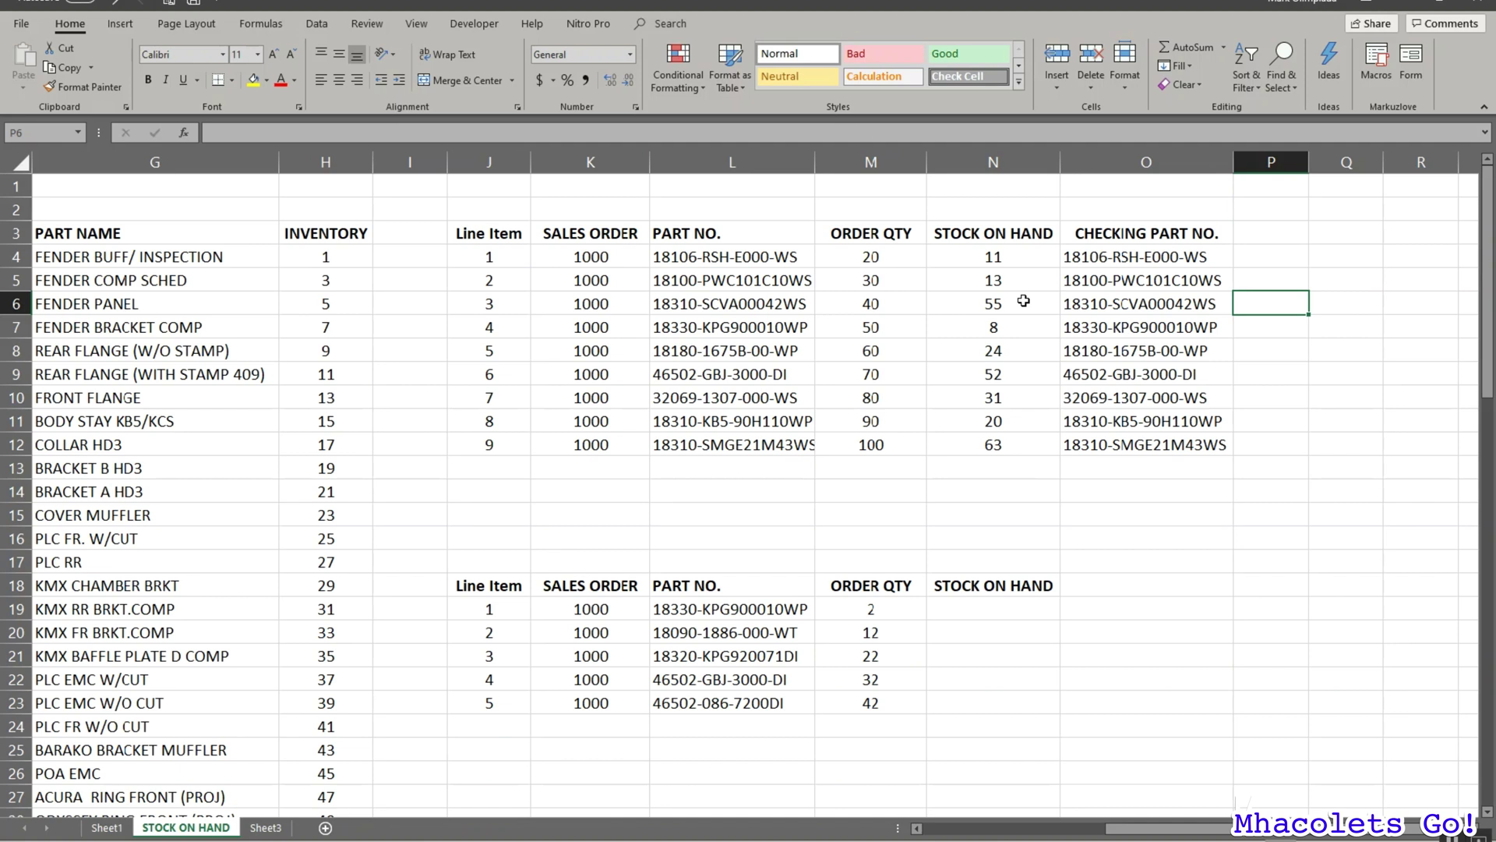
# Enter the title HOW TO DO A VLOOK UP FUNCTION in cell K1 and make it bold.
pyautogui.click(576, 188)
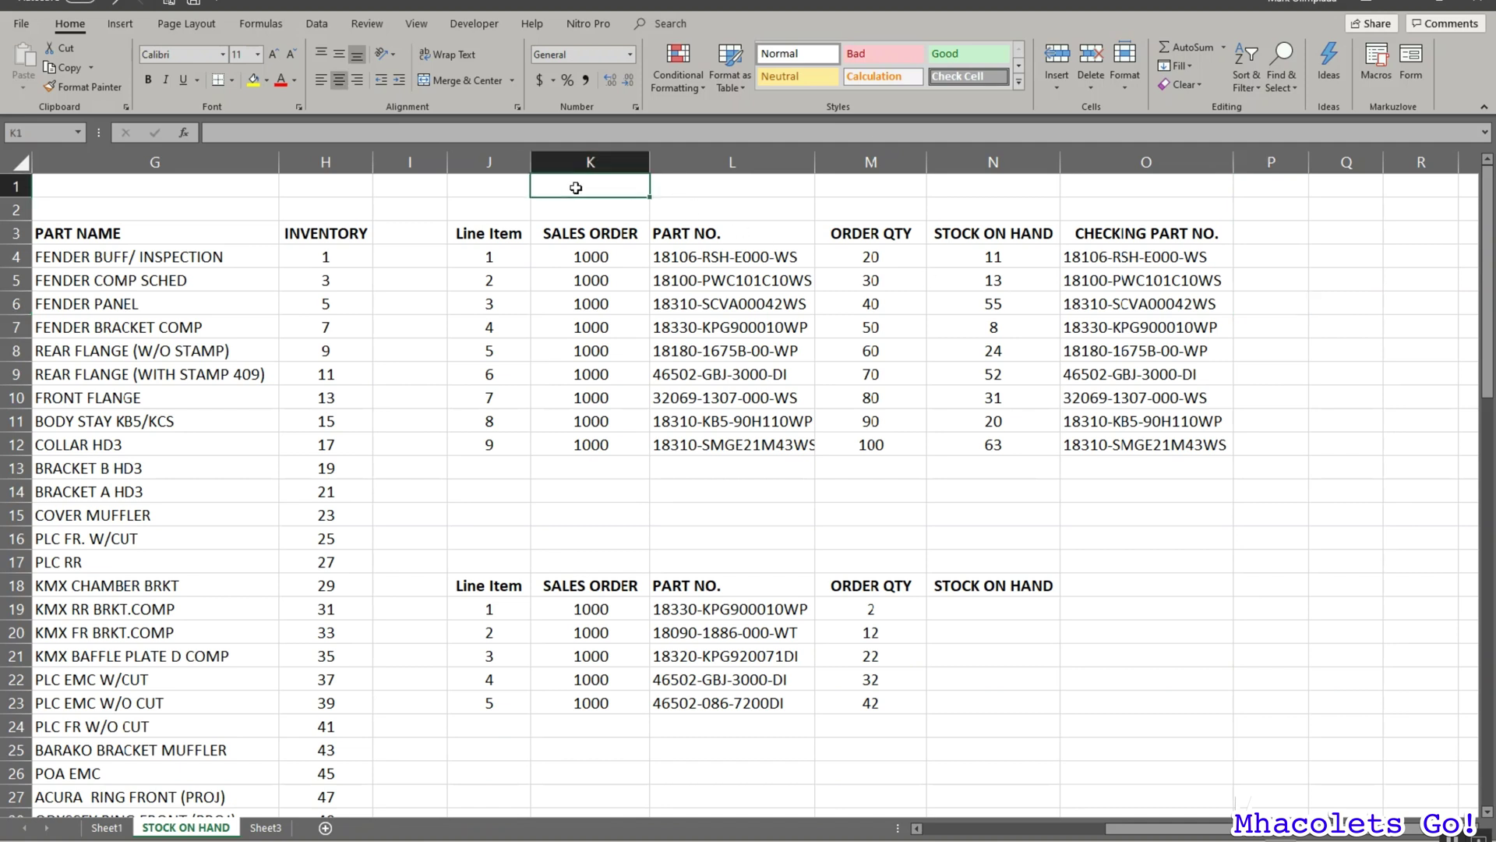
pyautogui.write('HOW TO')
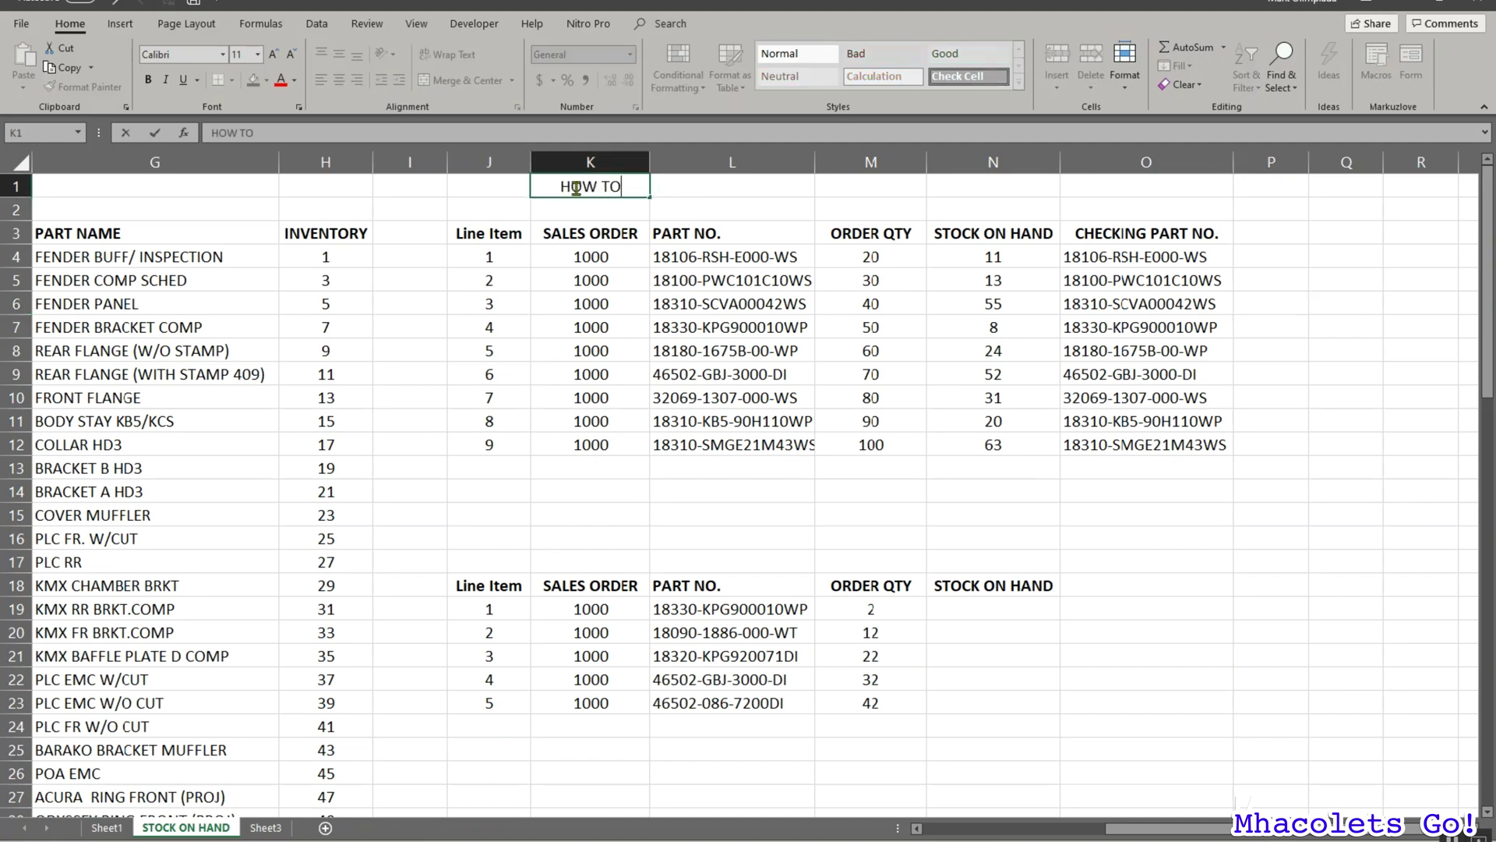
pyautogui.write(' DO A VL')
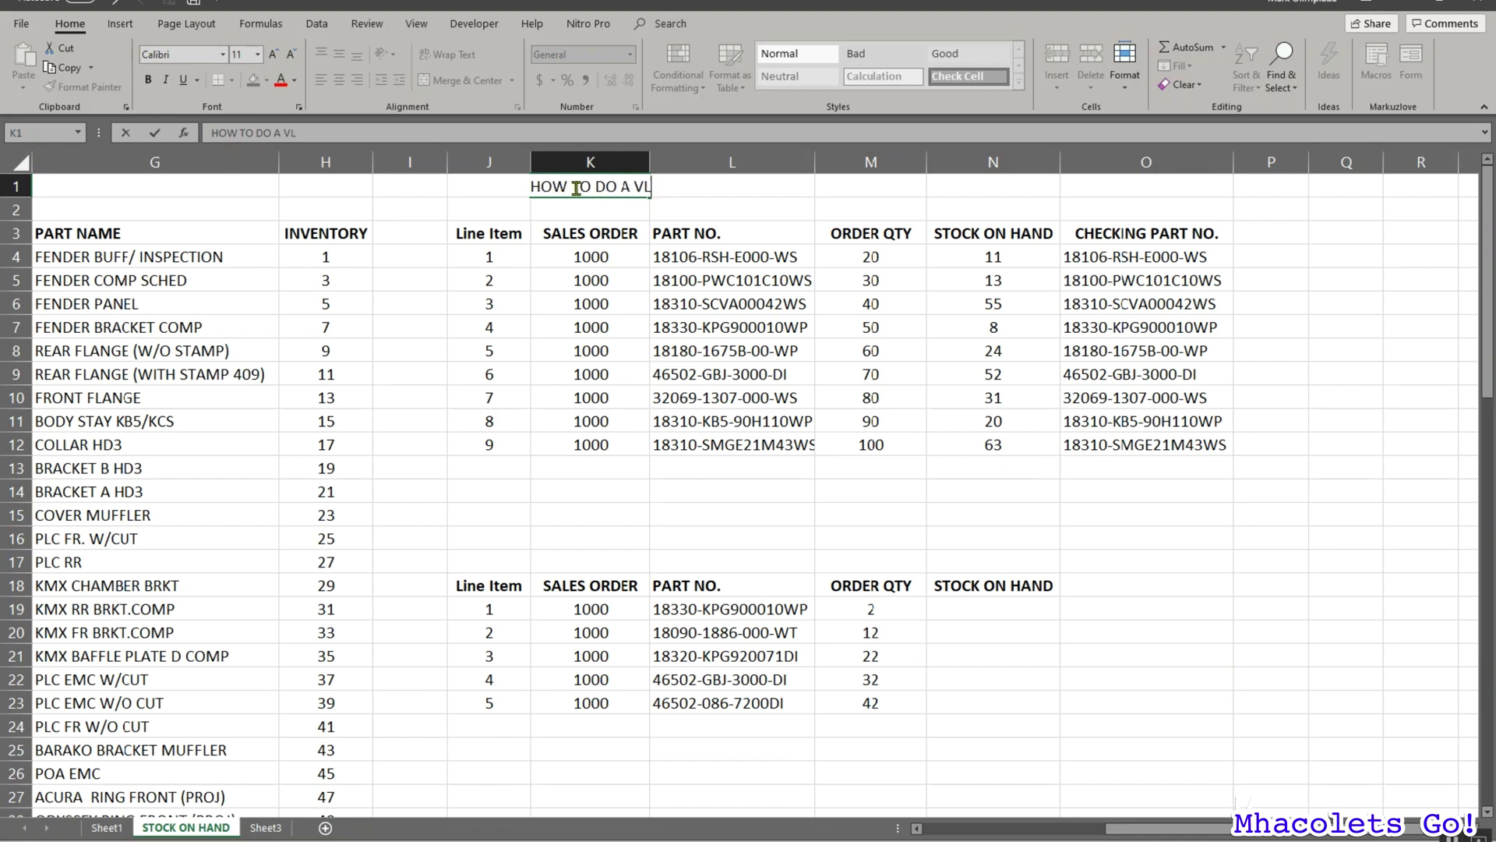
pyautogui.write('OOK UP FUNCTION')
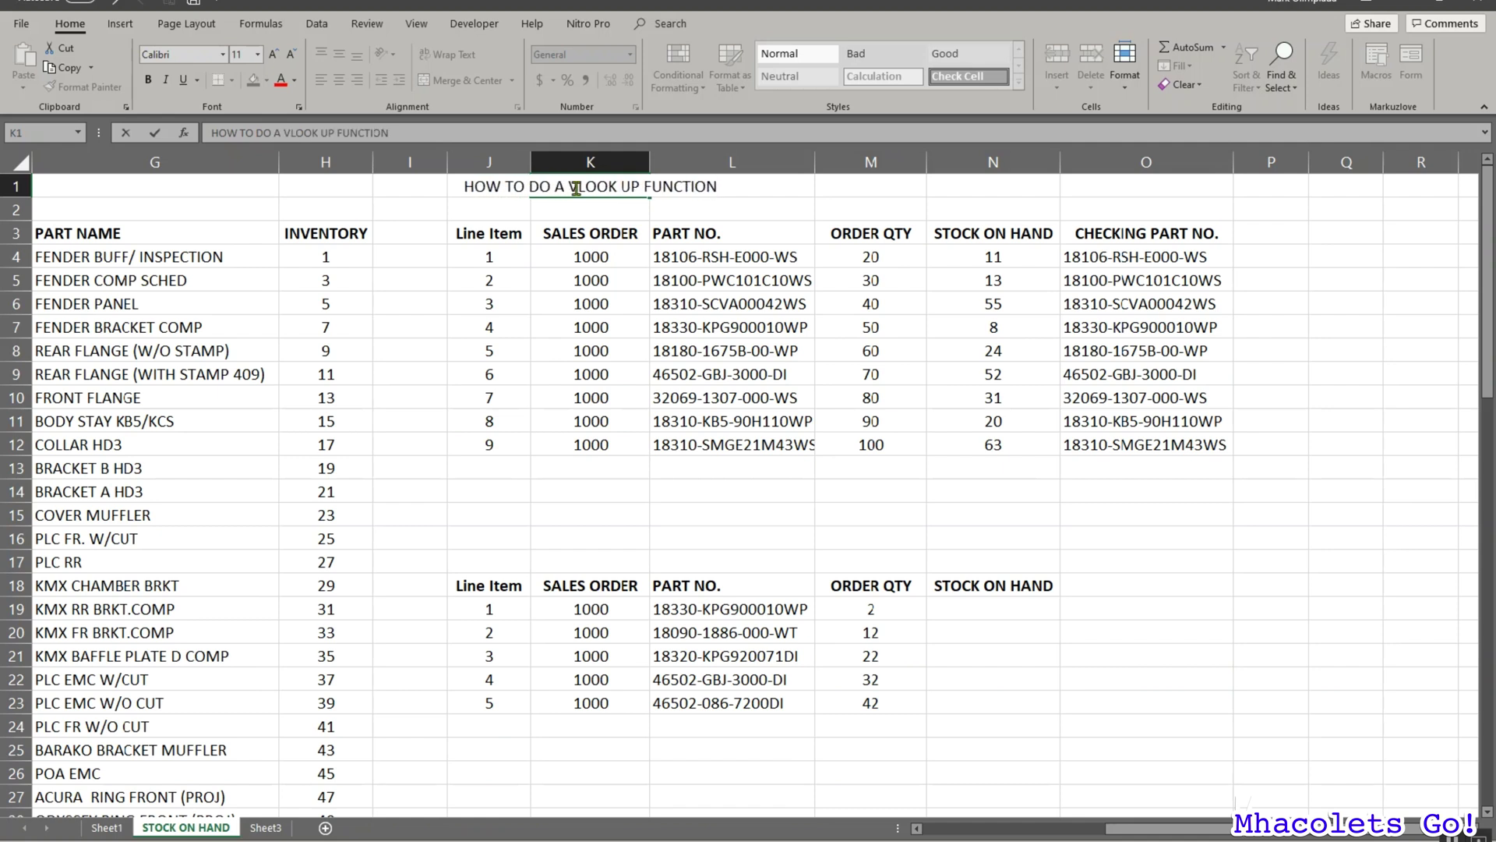
pyautogui.hotkey('ctrl', 'Return')
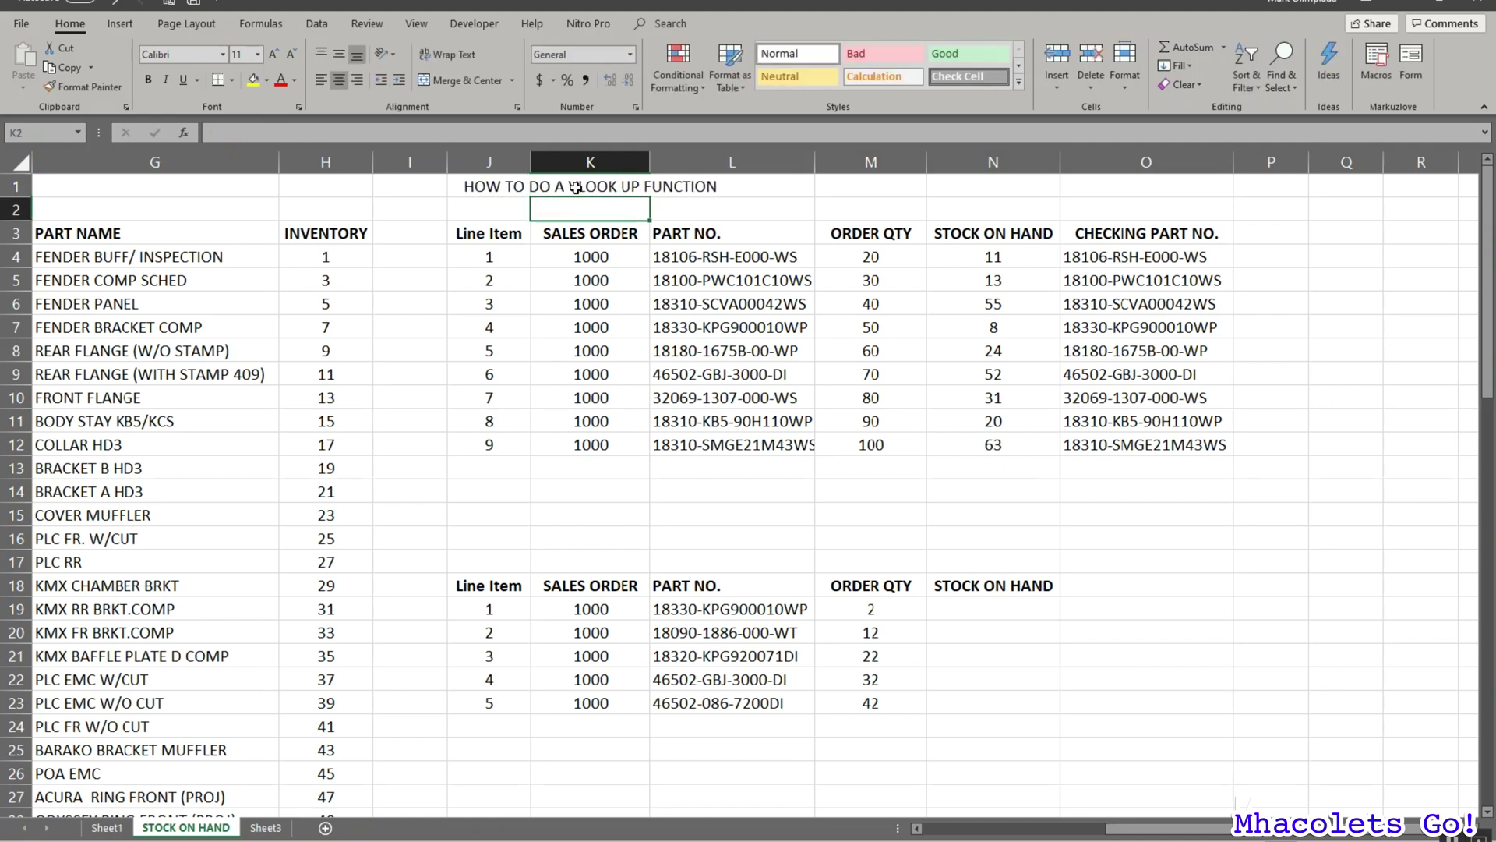
pyautogui.hotkey('ctrl', 'b')
pyautogui.press('Down')
pyautogui.press('Down')
pyautogui.press('Down')
pyautogui.press('Down')
pyautogui.press('Down')
pyautogui.press('Down')
pyautogui.press('Down')
pyautogui.press('Down')
pyautogui.press('Down')
pyautogui.press('Down')
pyautogui.press('Down')
pyautogui.press('Down')
pyautogui.press('Down')
pyautogui.press('Down')
pyautogui.press('Down')
pyautogui.press('Down')
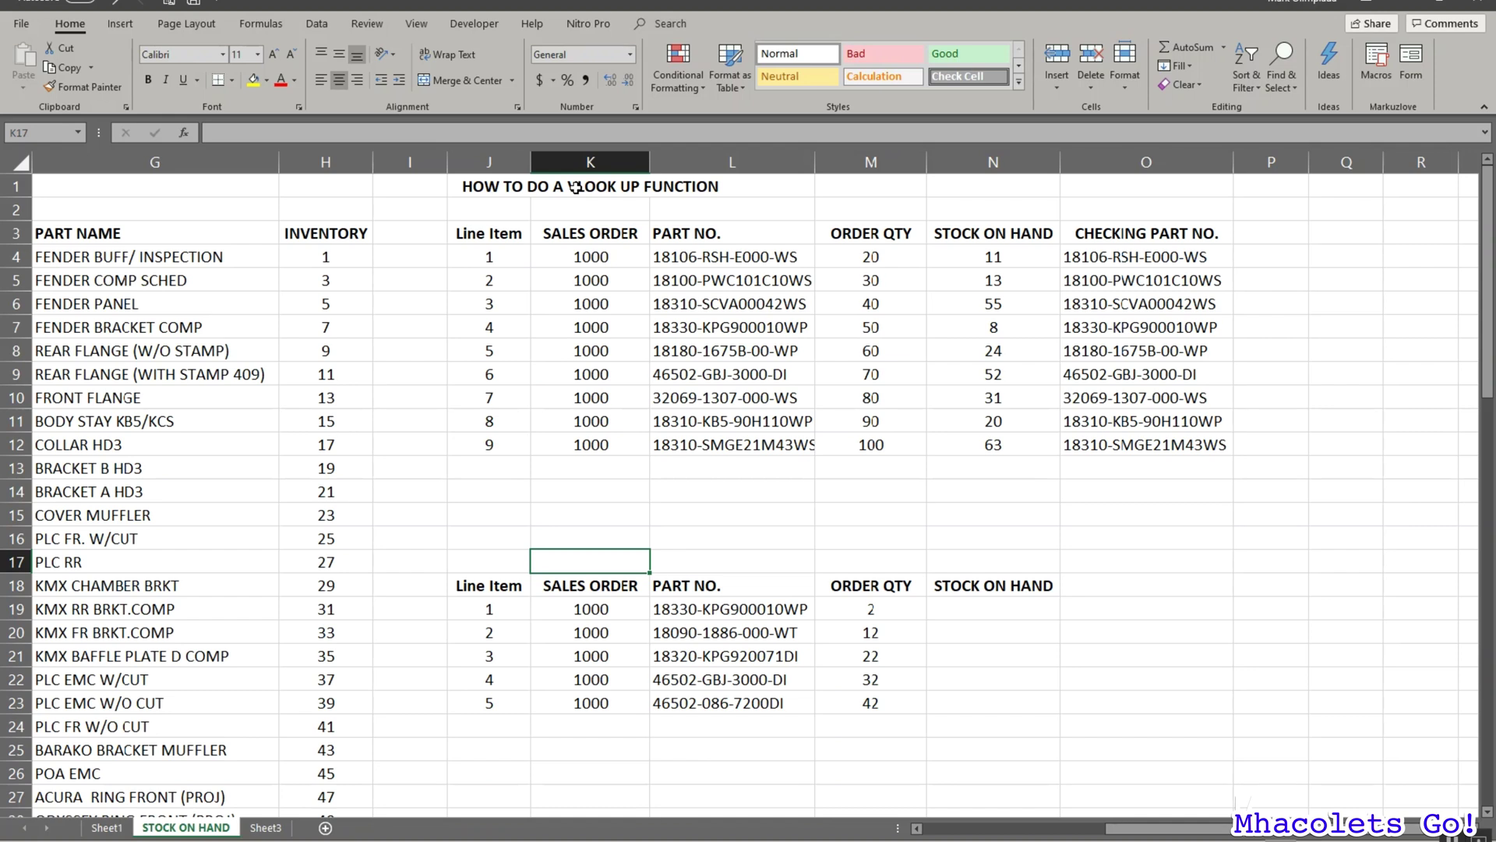
pyautogui.click(574, 187)
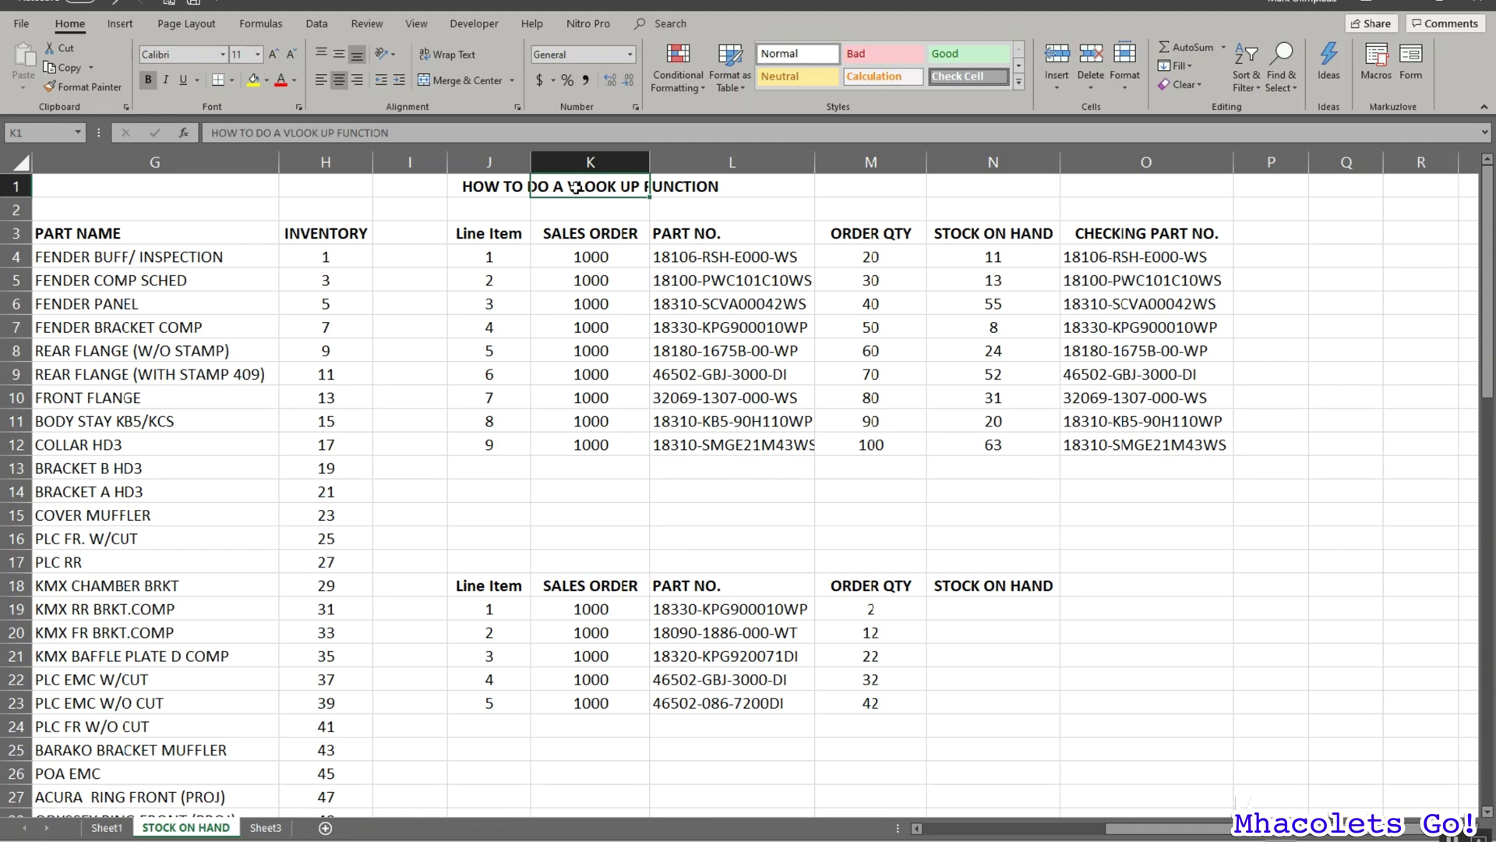
pyautogui.moveTo(991, 260); pyautogui.dragTo(985, 434)
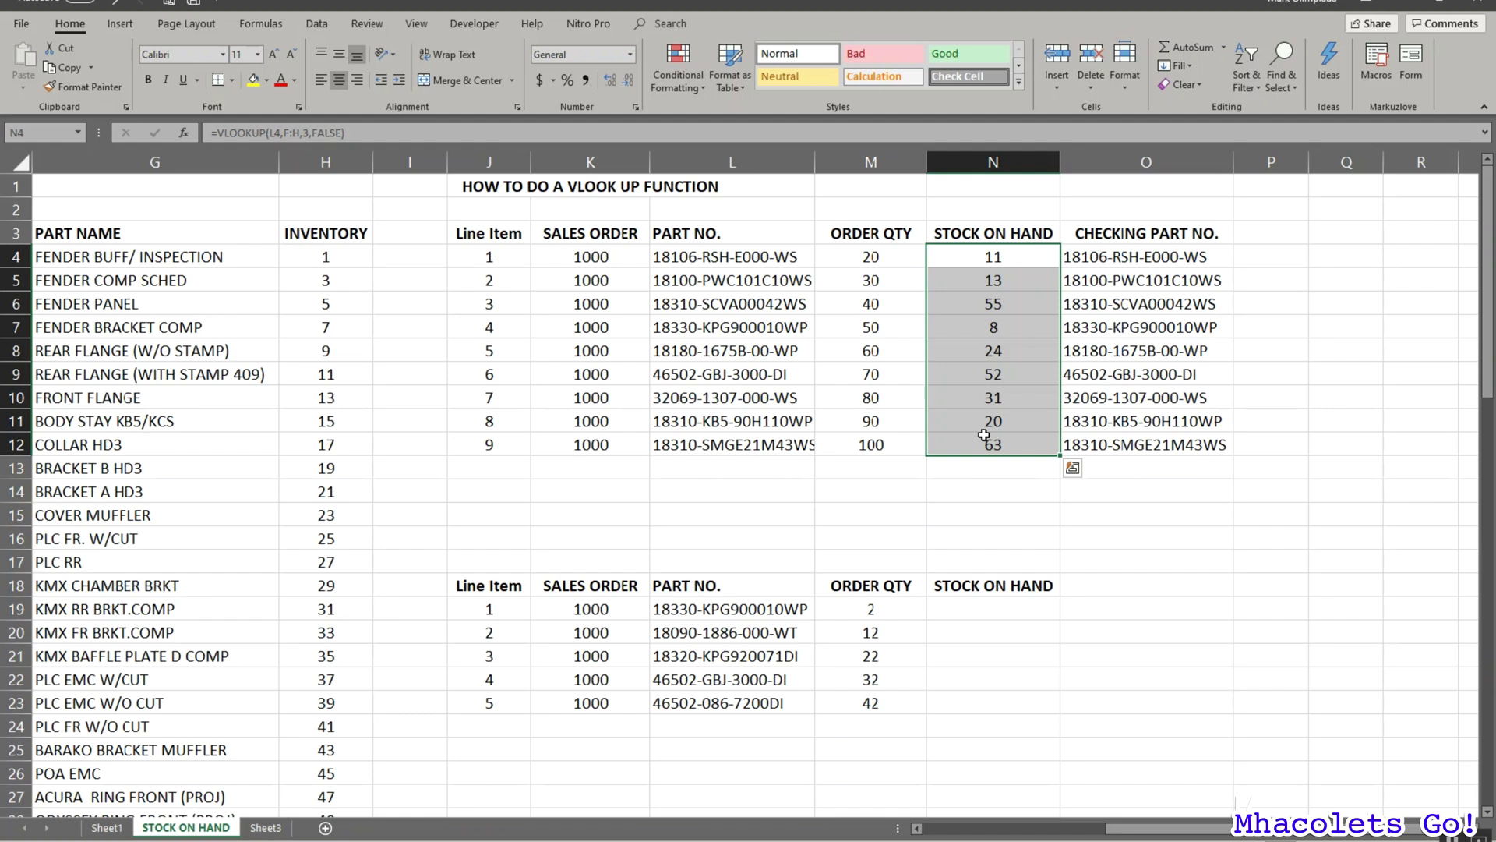
pyautogui.click(753, 487)
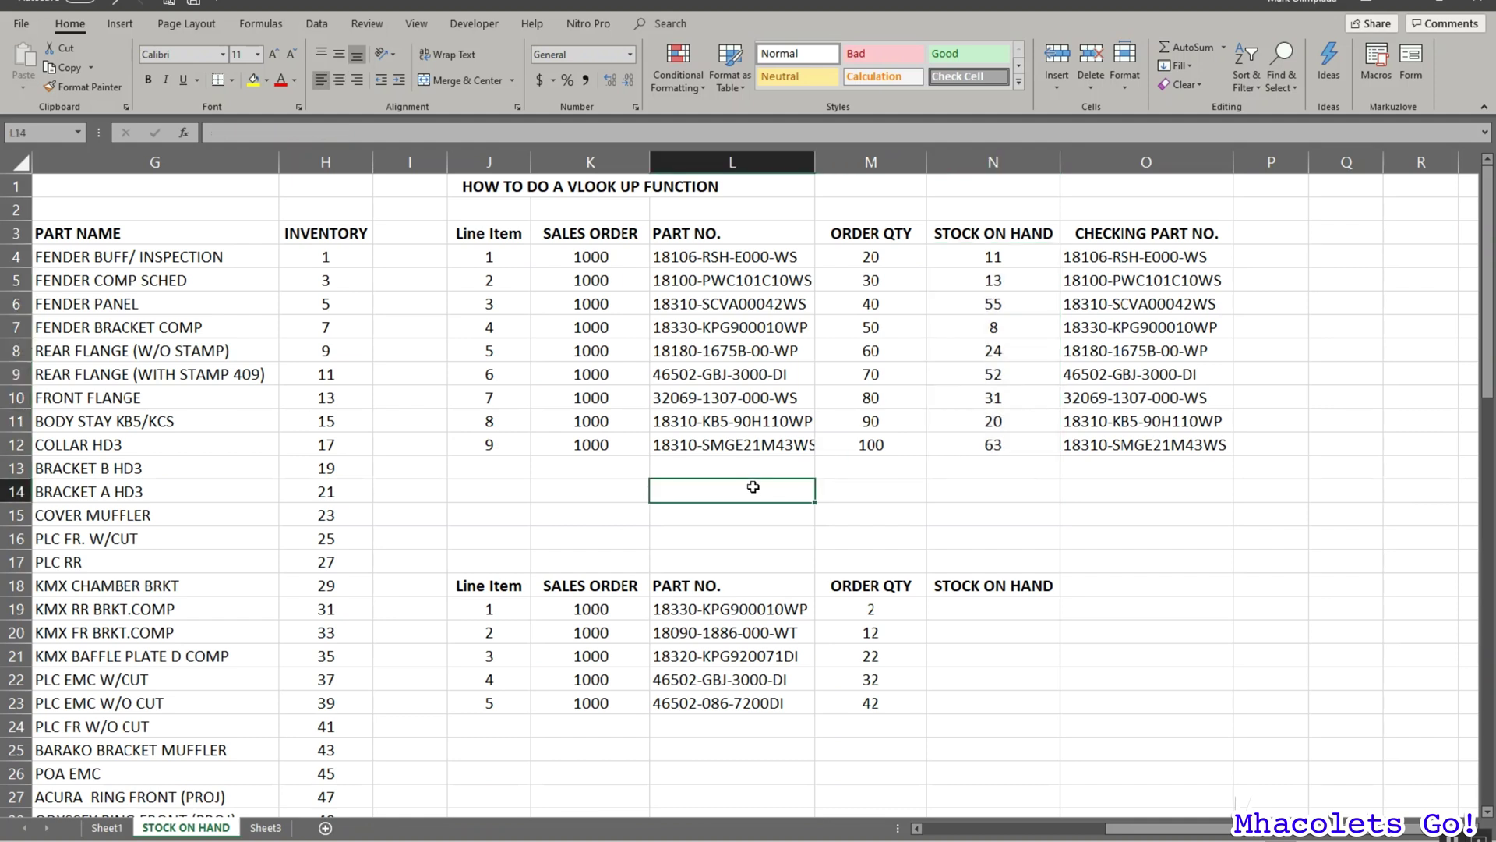